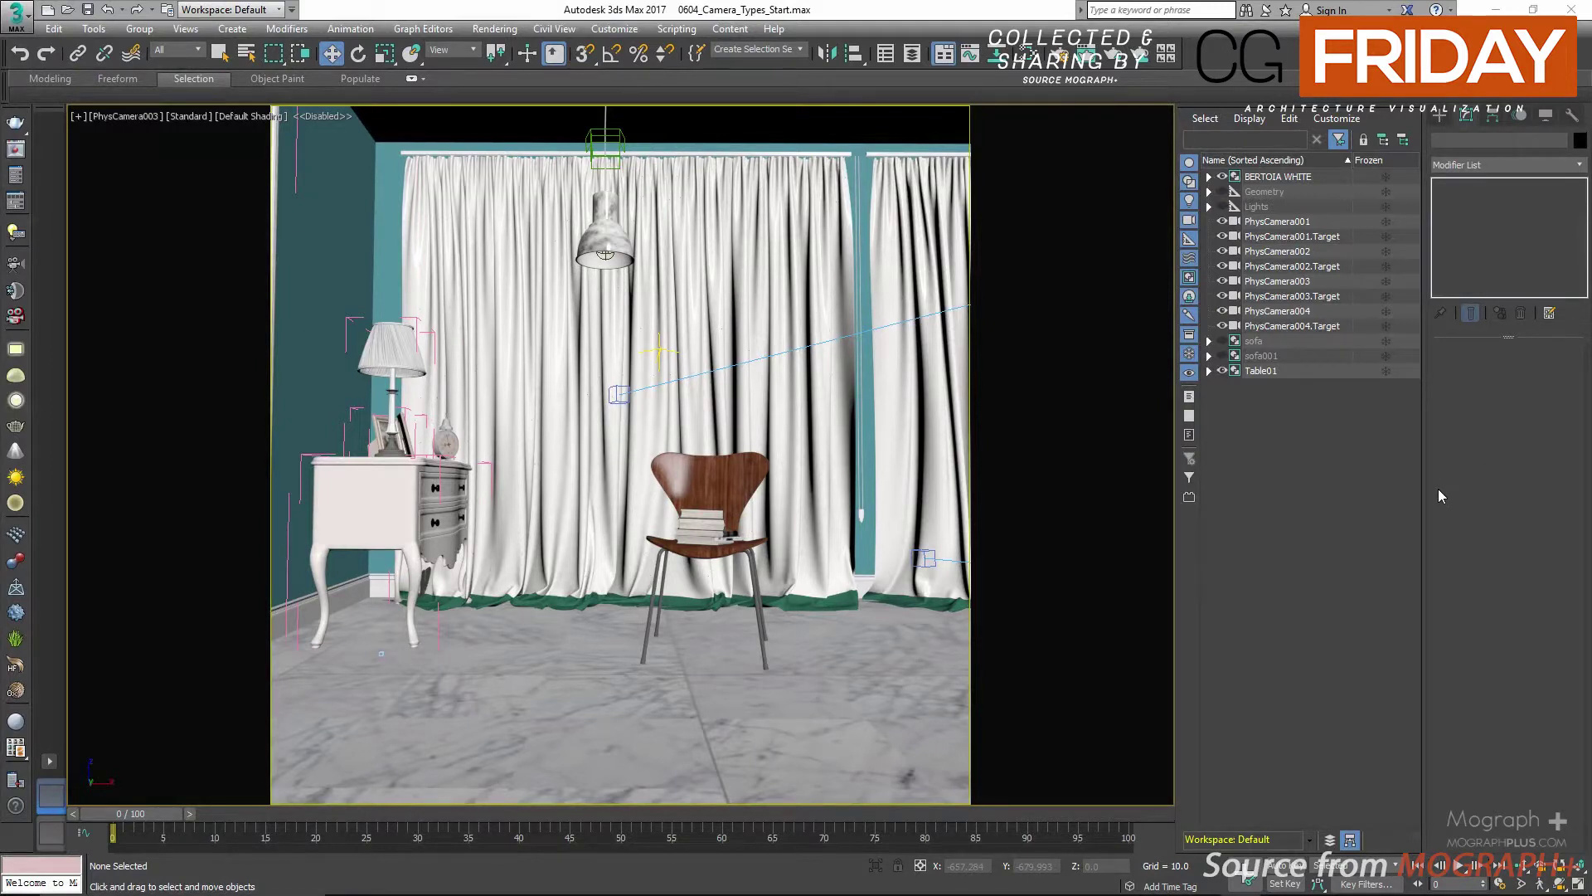
# Orbit around the room in a perspective view, and return the viewport to the PhysCamera003 view
pyautogui.rightClick(617, 512)
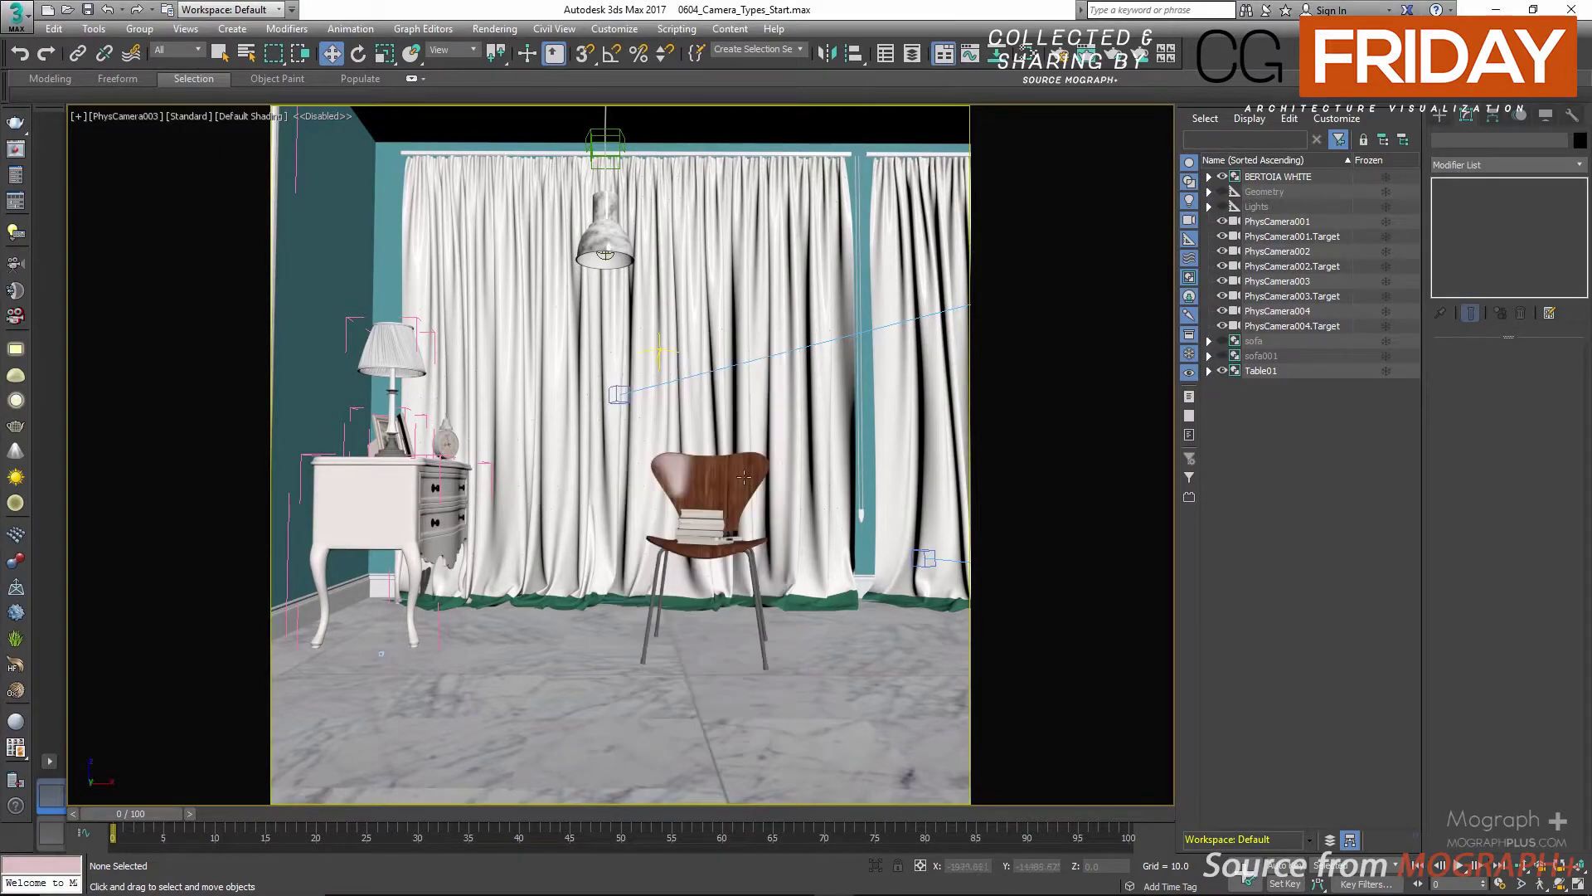
pyautogui.press('p')
pyautogui.keyDown('alt'); pyautogui.moveTo(755, 450); pyautogui.dragTo(1130, 451, button='middle'); pyautogui.keyUp('alt')
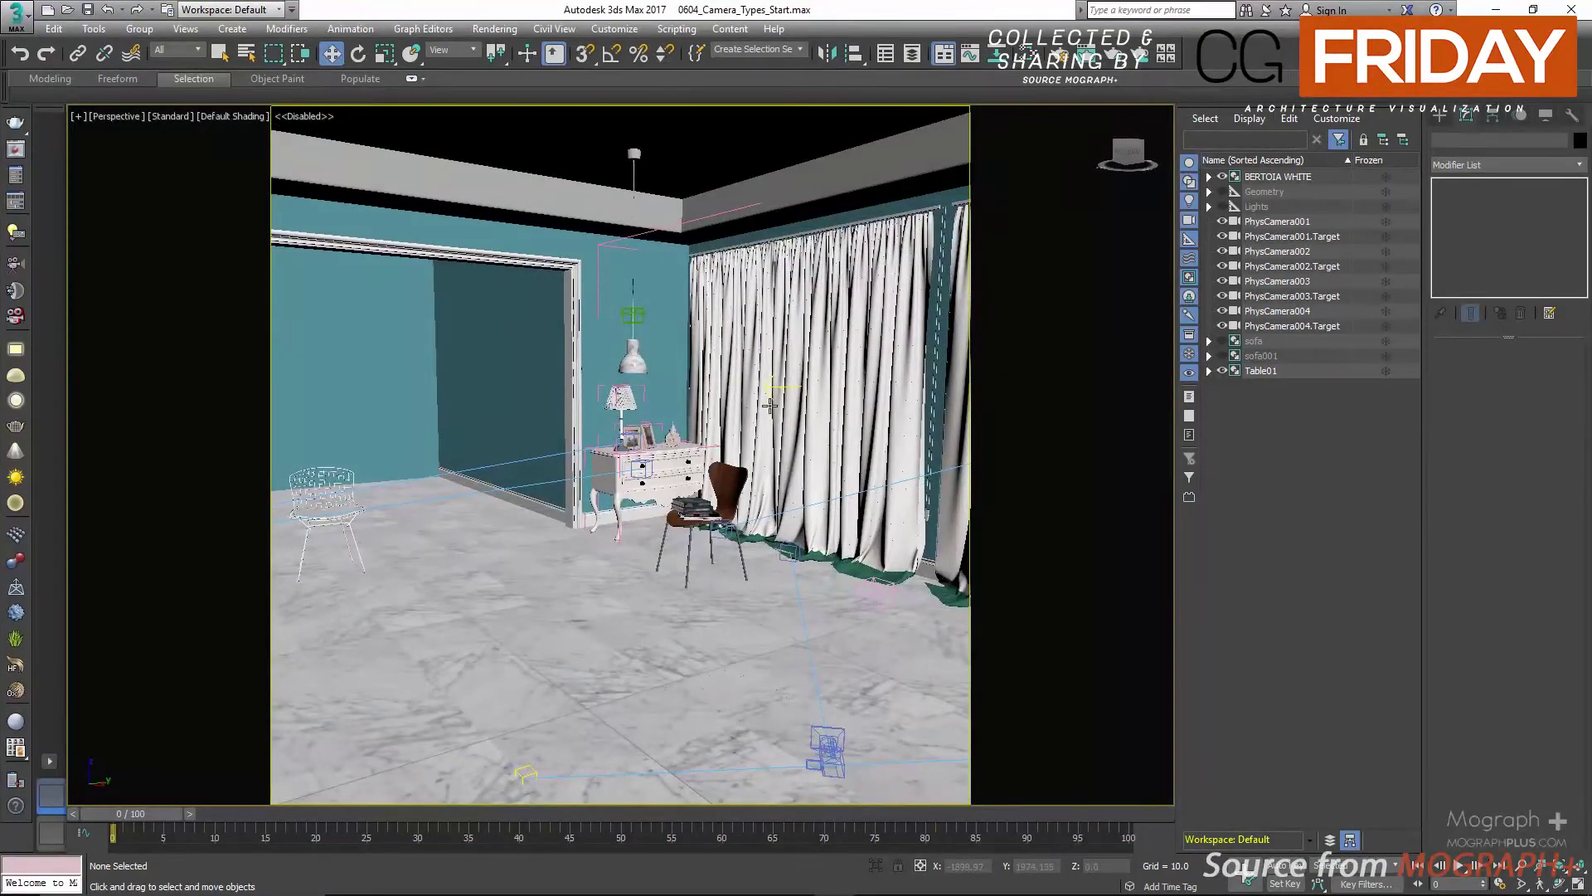
pyautogui.press('c')
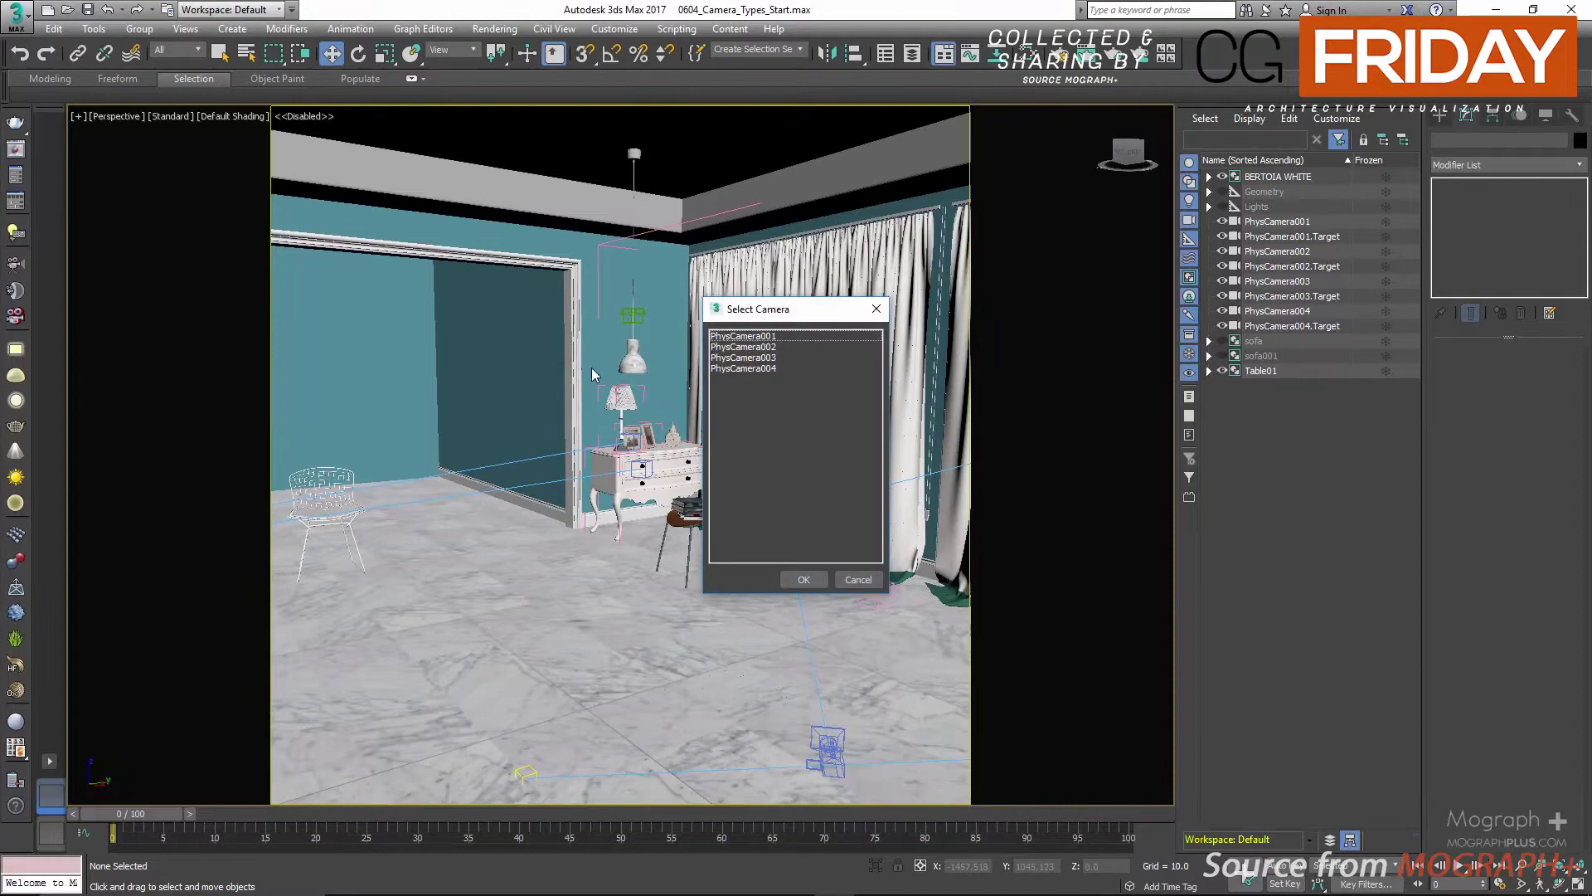
pyautogui.click(794, 357)
pyautogui.doubleClick(794, 357)
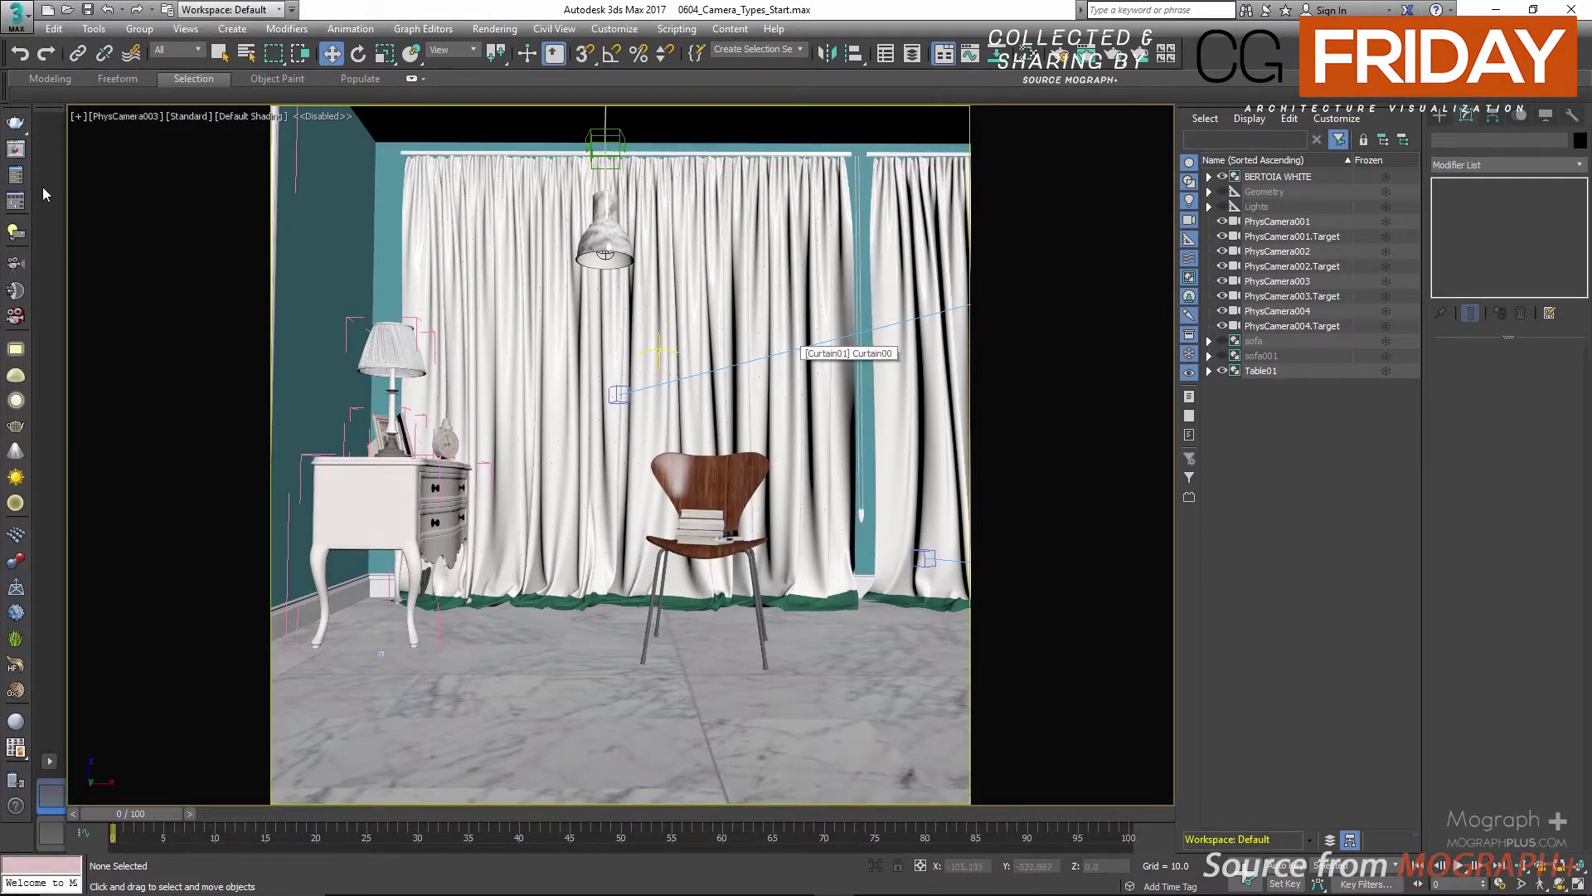
# Open the V-Ray Camera settings in the render setup and review the available camera types, keeping Default
pyautogui.press('F10')
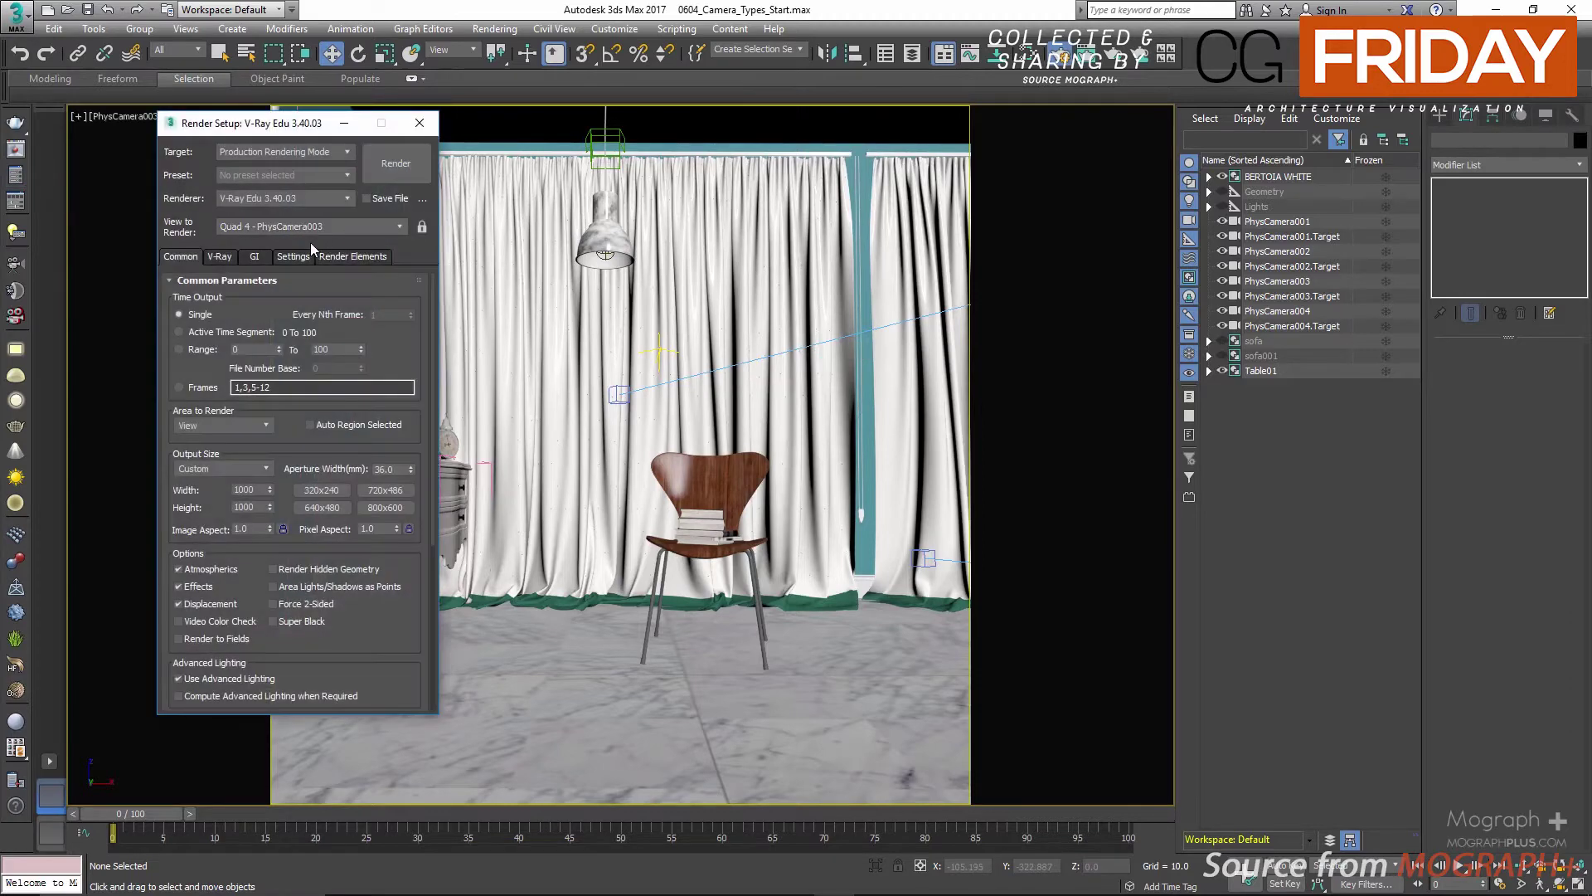
pyautogui.click(220, 256)
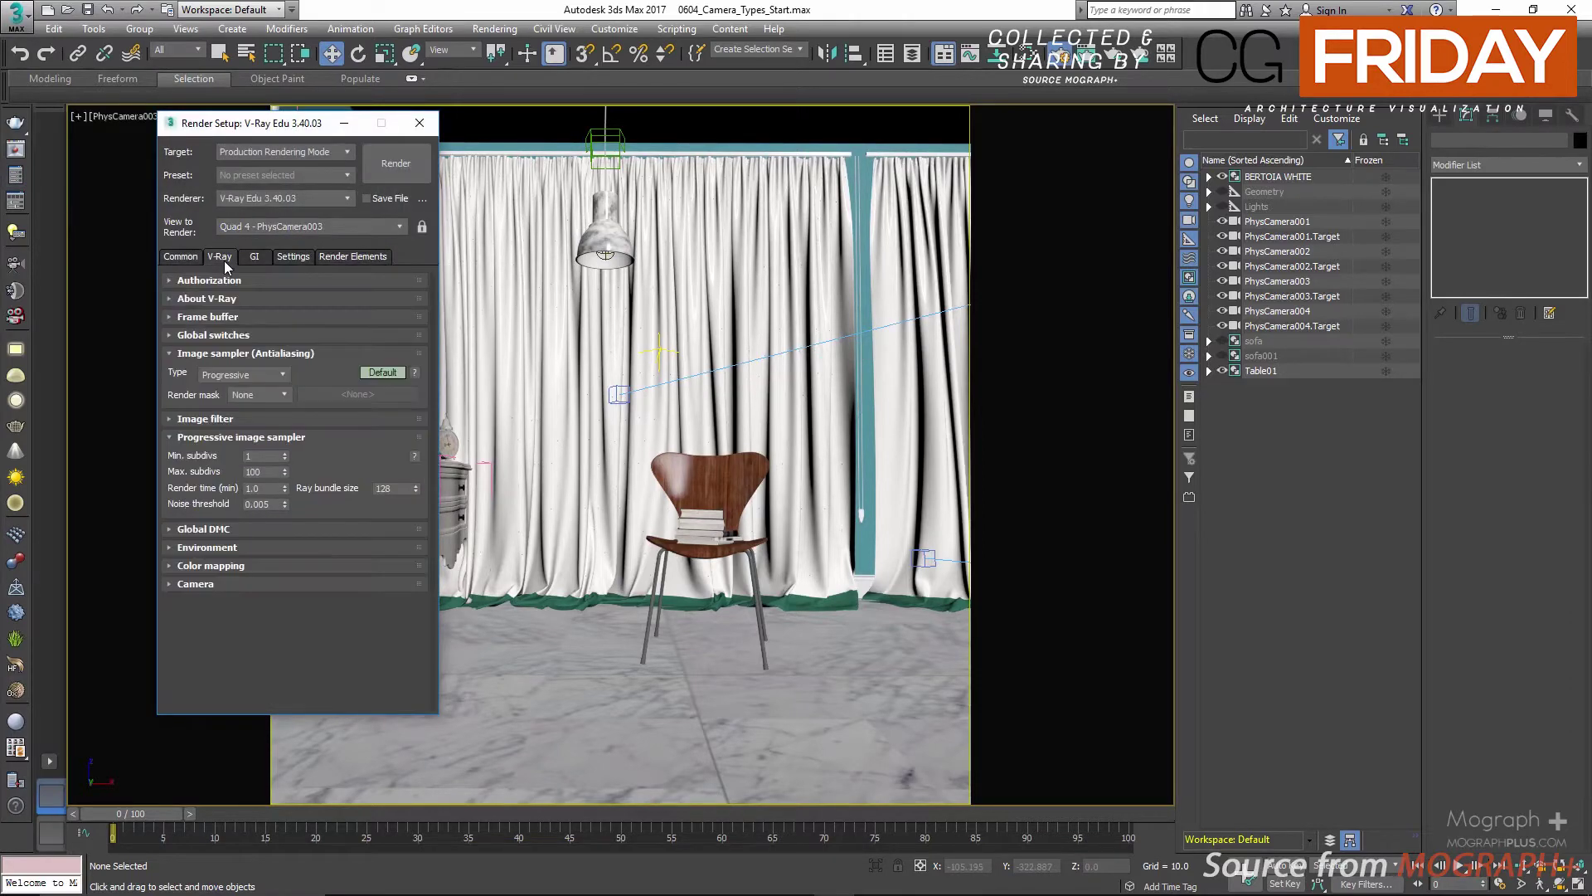
pyautogui.click(265, 585)
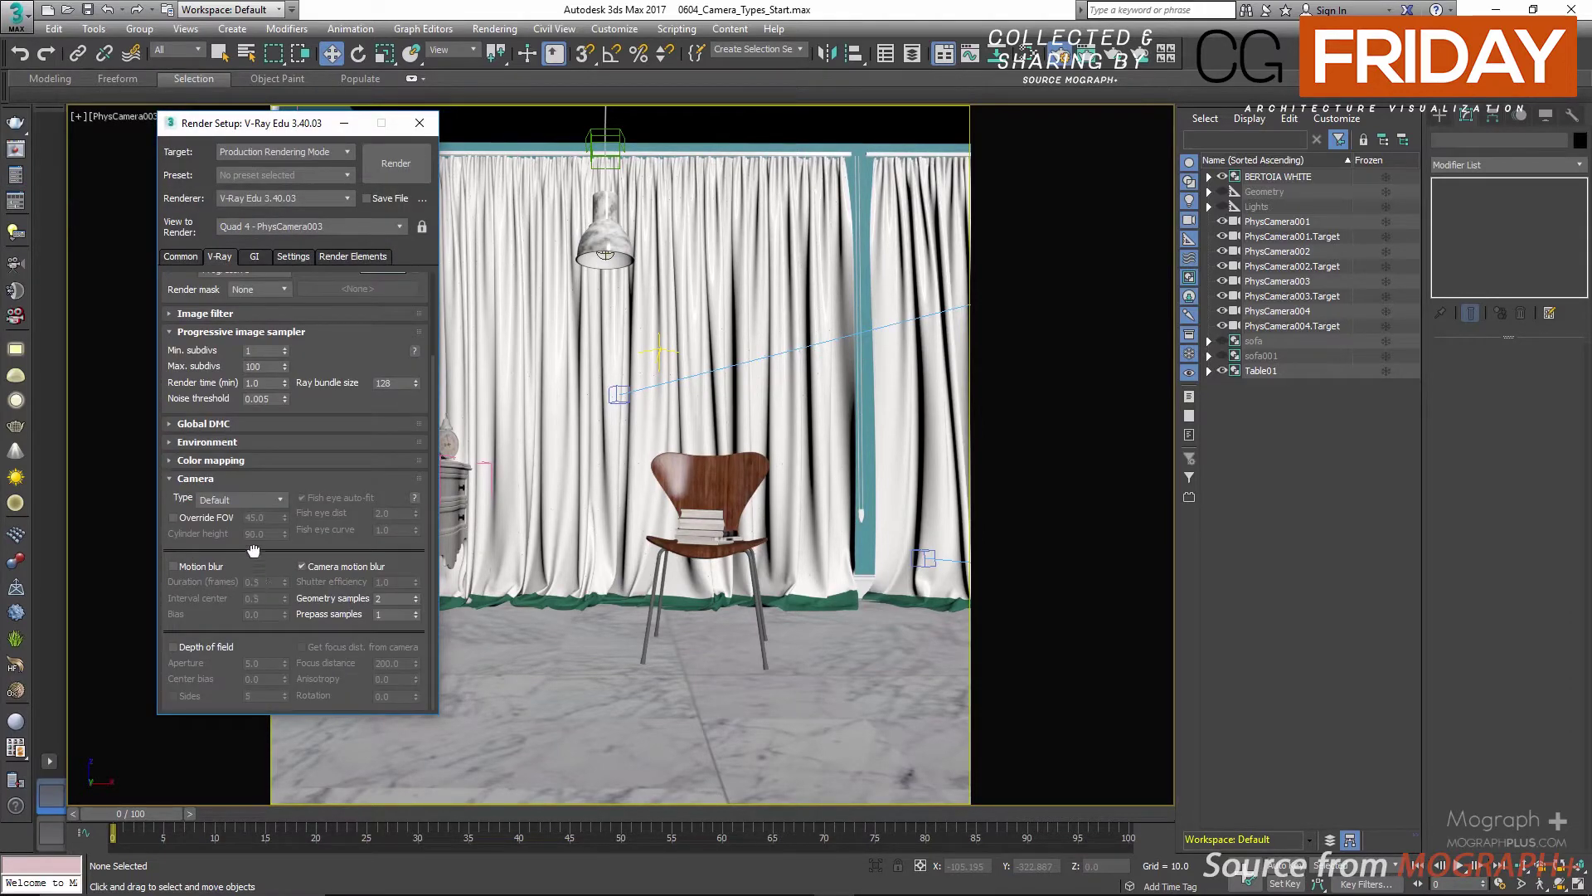
pyautogui.click(245, 499)
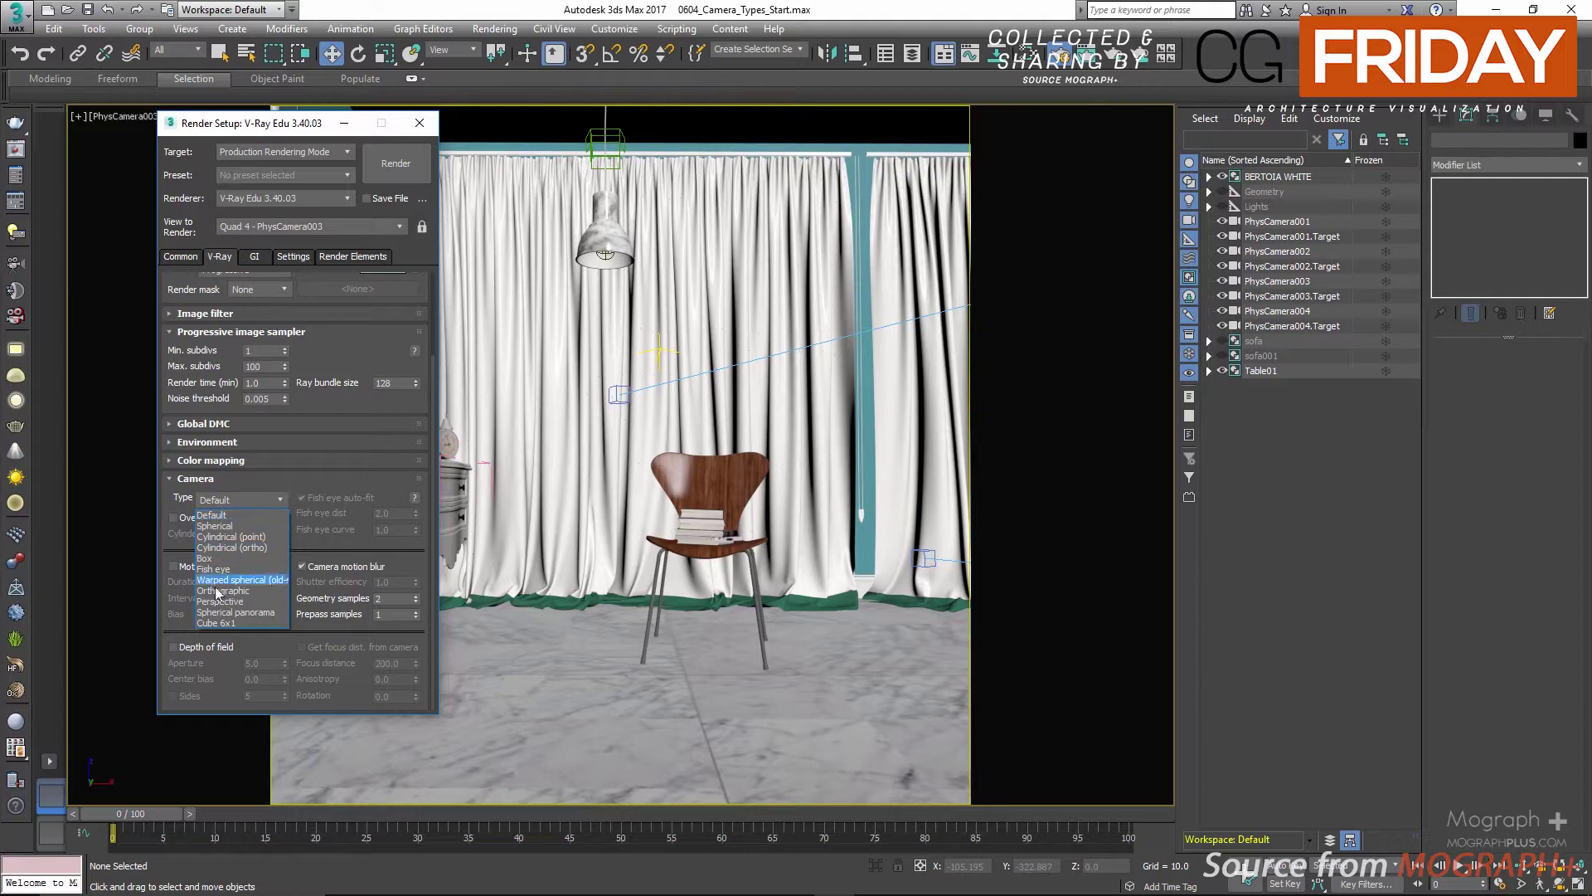
pyautogui.click(267, 516)
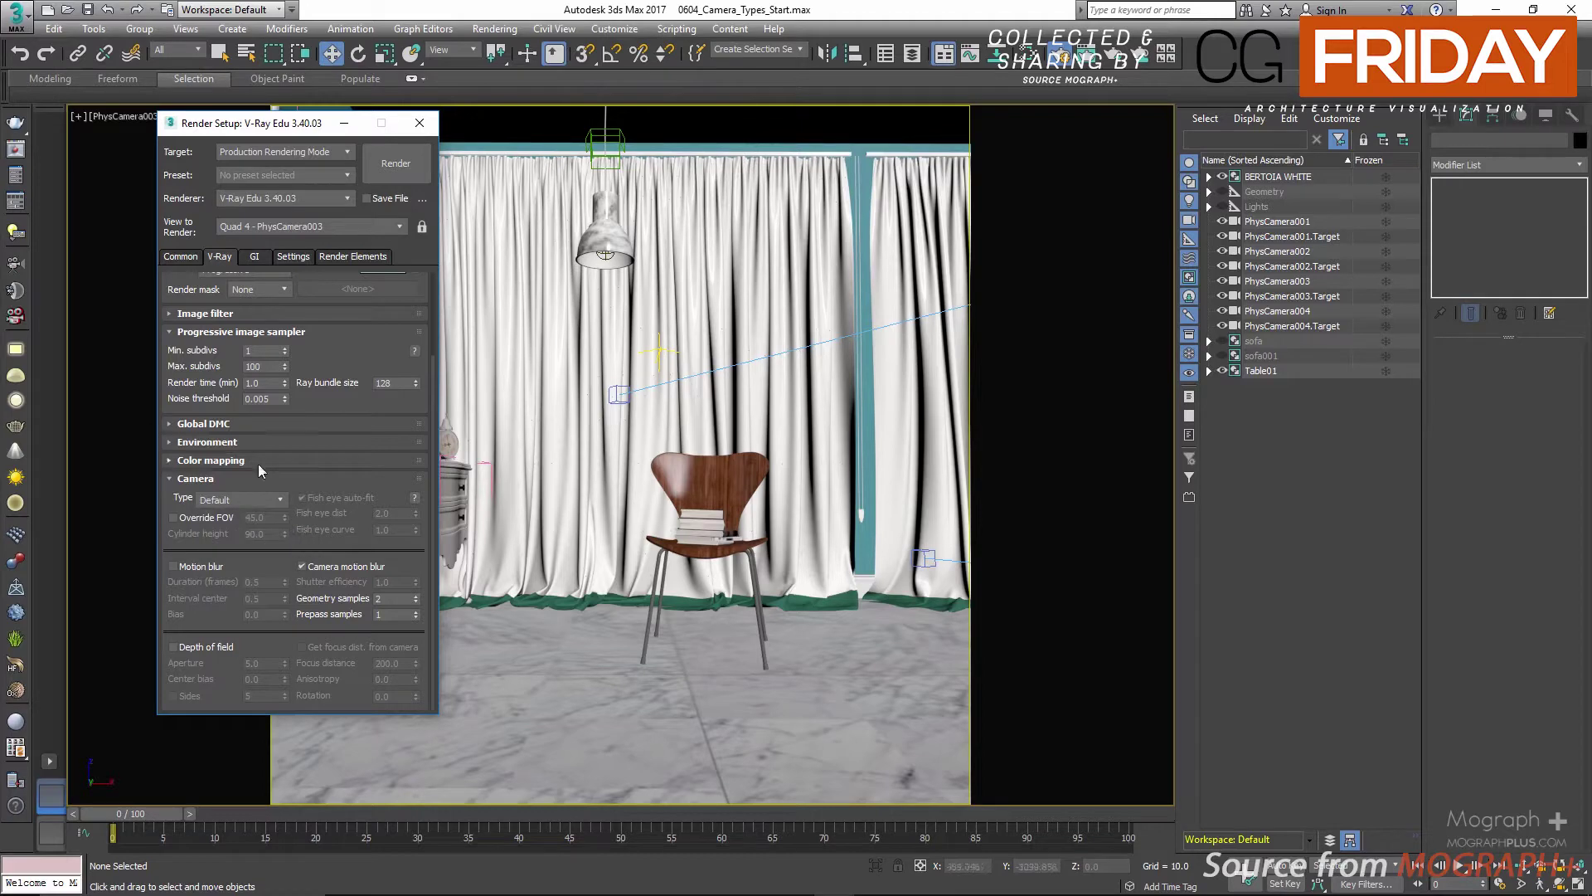
# Show the V-Ray frame buffer with the Default camera render and return to the V-Ray render settings
pyautogui.click(16, 150)
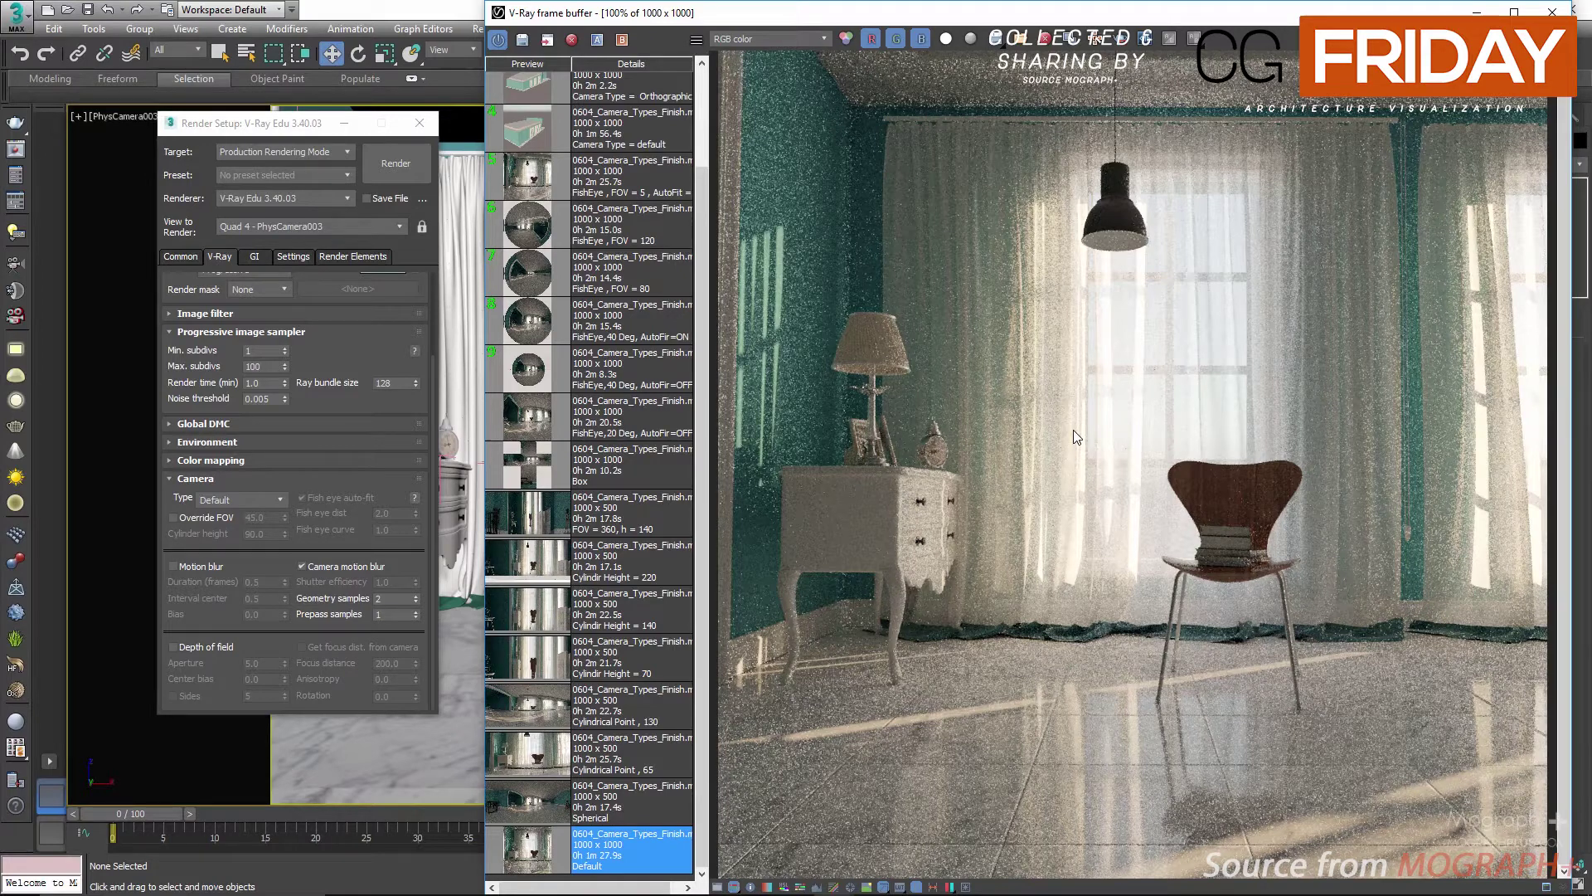
pyautogui.click(255, 258)
pyautogui.click(221, 257)
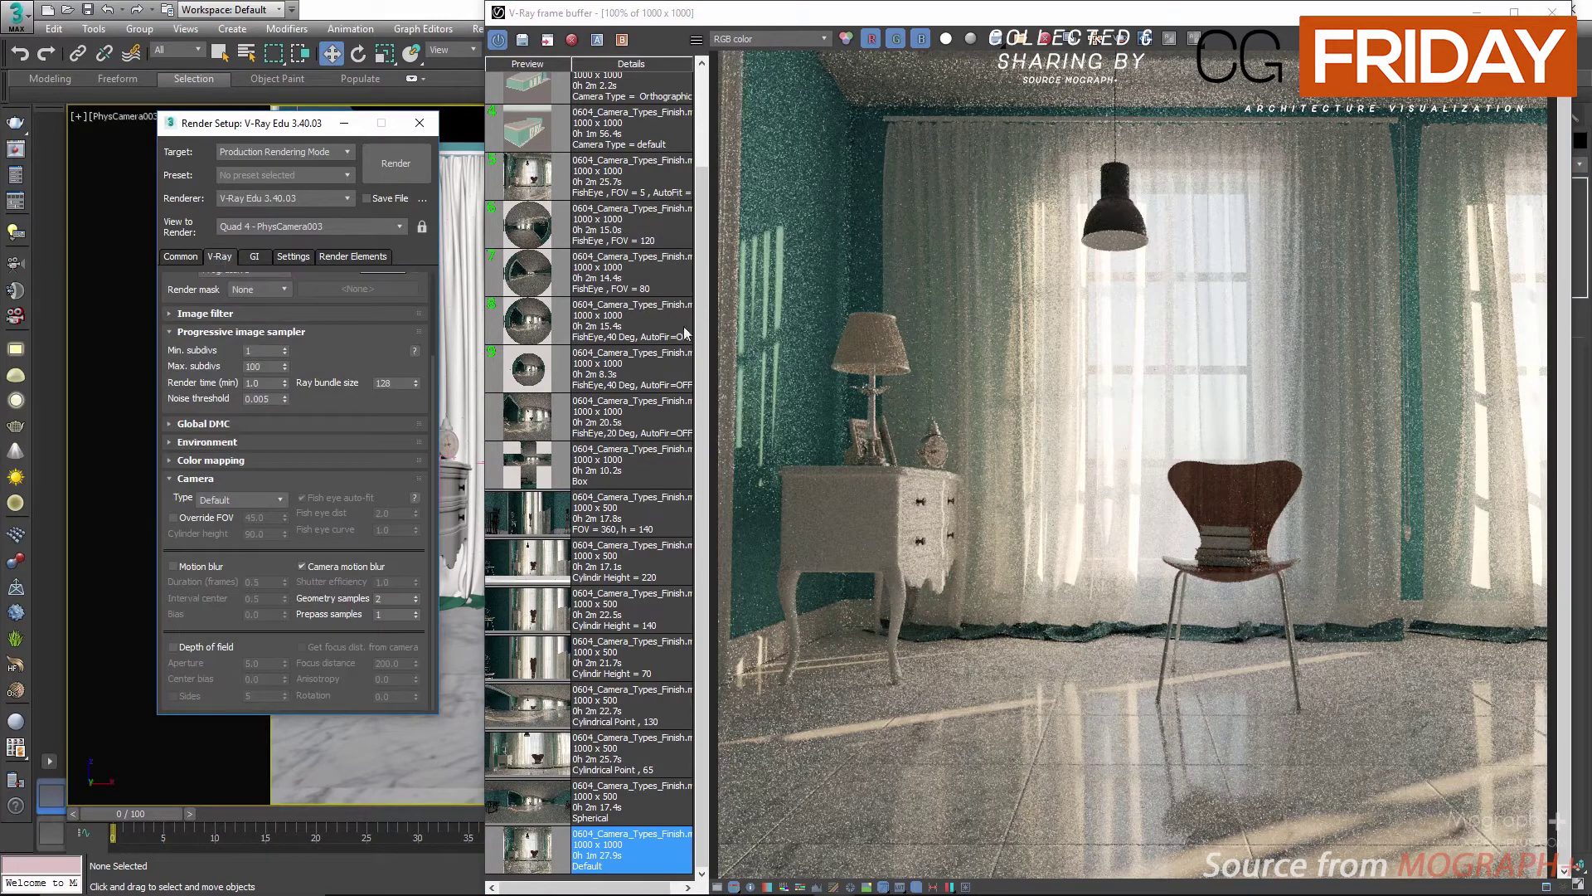
# Set the V-Ray camera type to Spherical and override its field of view with 360 degrees
pyautogui.click(232, 499)
pyautogui.click(219, 530)
pyautogui.click(222, 518)
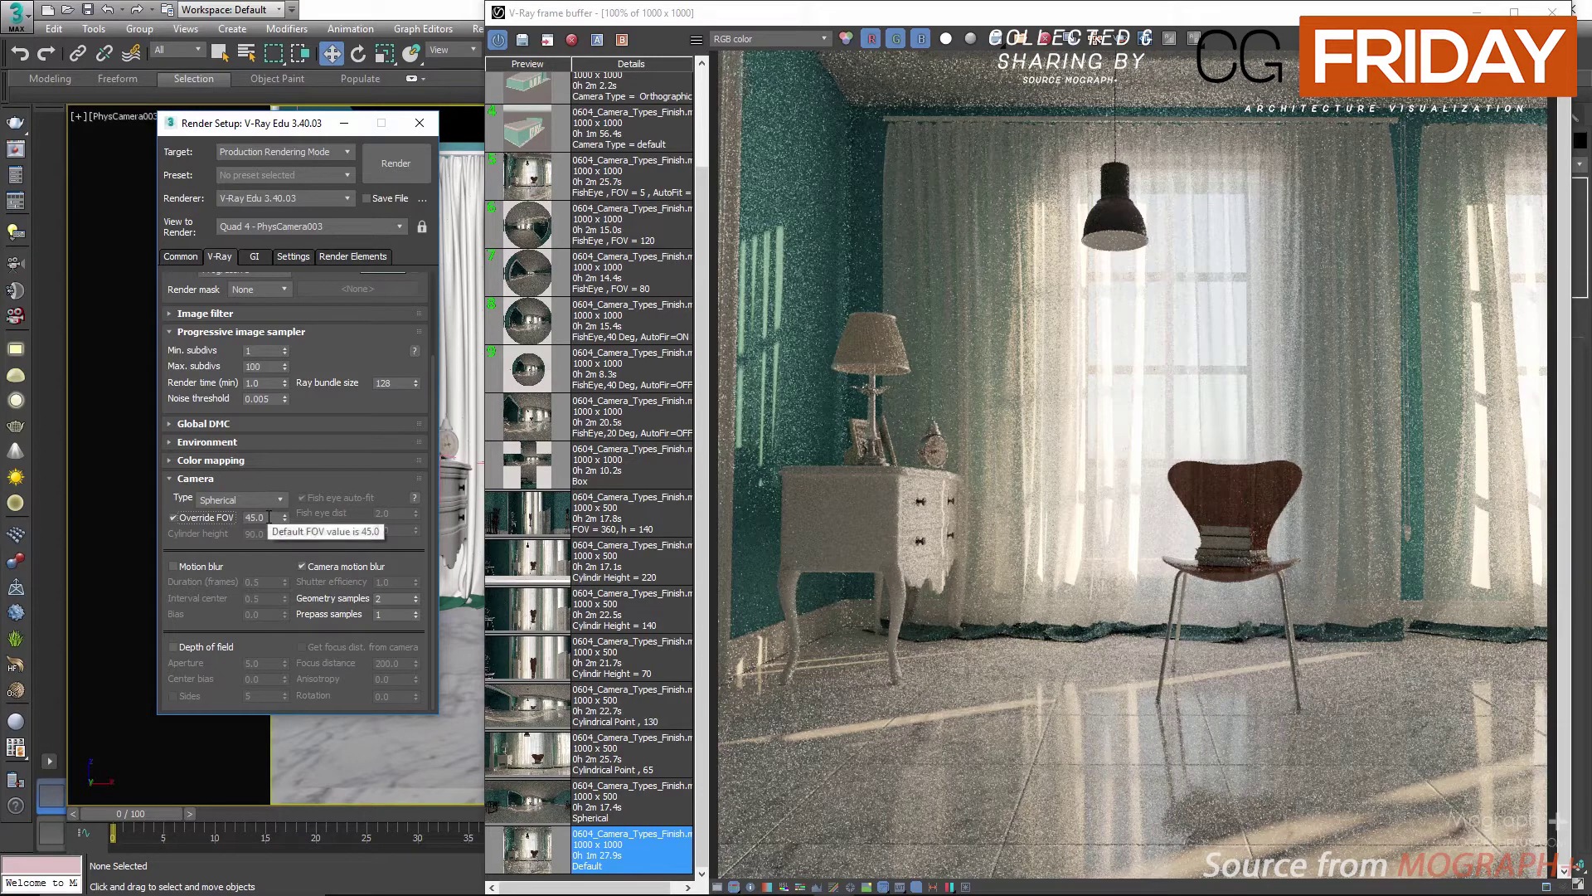
pyautogui.click(268, 517)
pyautogui.doubleClick(268, 516)
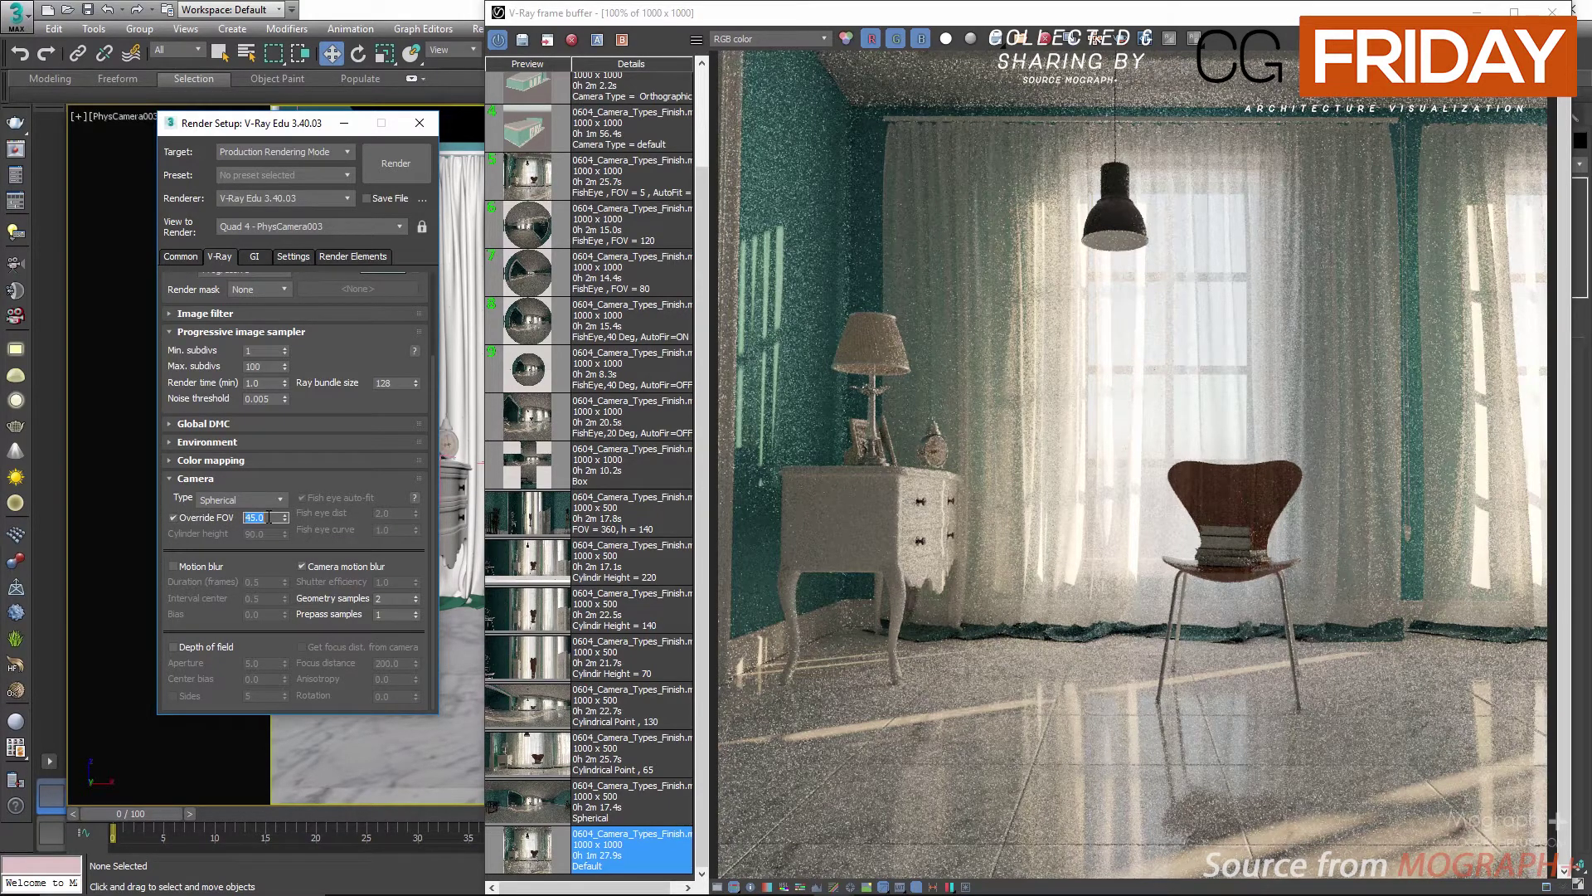
pyautogui.write('360')
pyautogui.press('Return')
# Set the render output height to 500 pixels and move the render setup window clear of the frame buffer
pyautogui.click(181, 258)
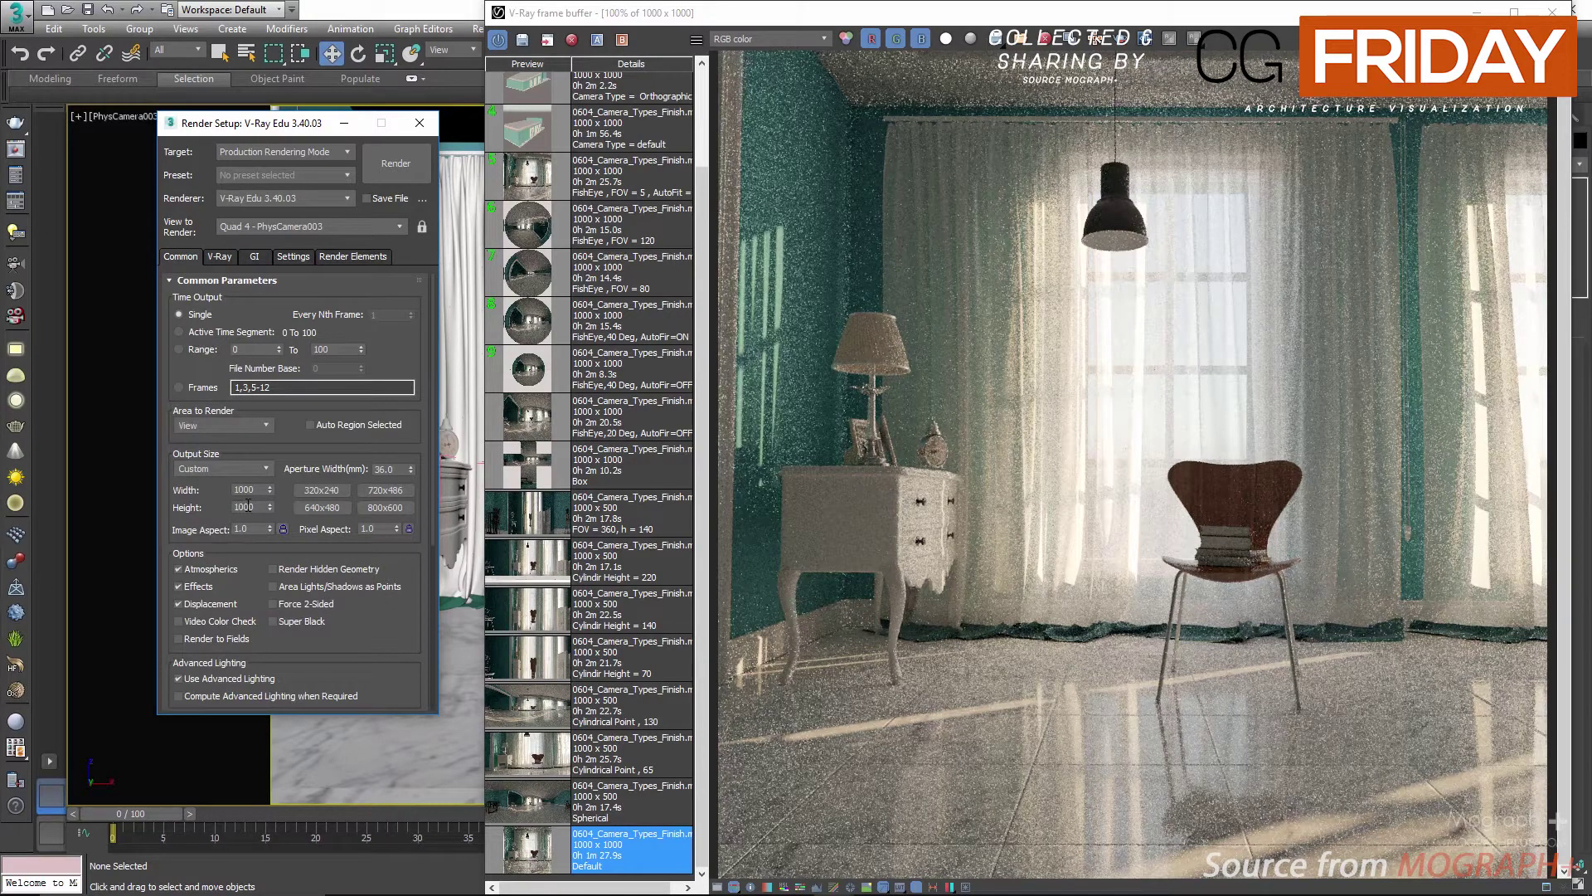
pyautogui.doubleClick(247, 506)
pyautogui.write('500')
pyautogui.press('Return')
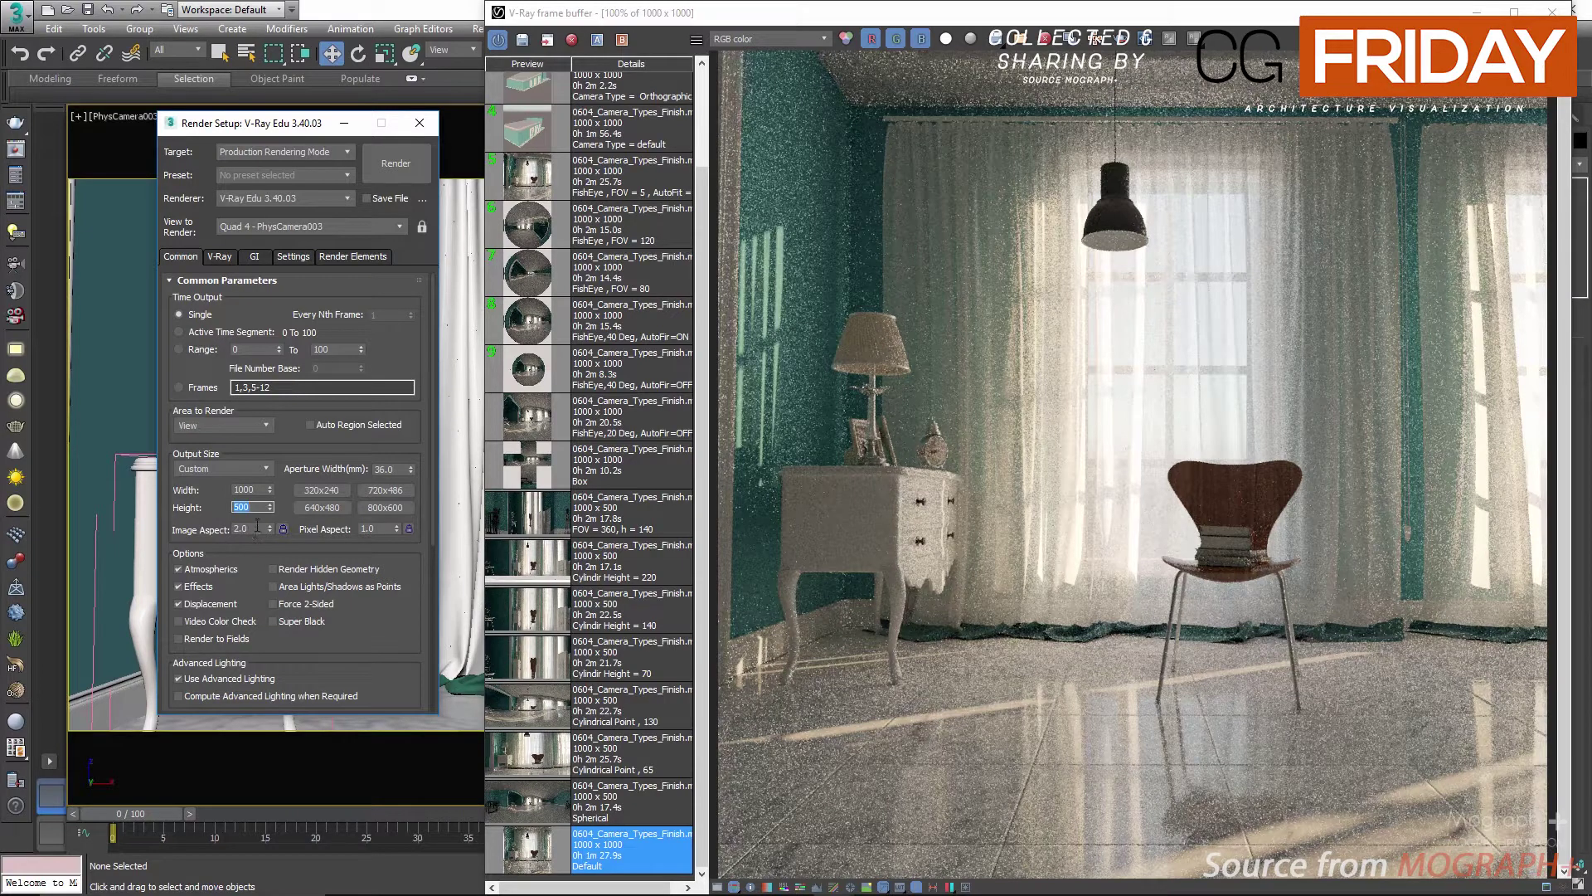
pyautogui.moveTo(247, 118); pyautogui.dragTo(203, 181)
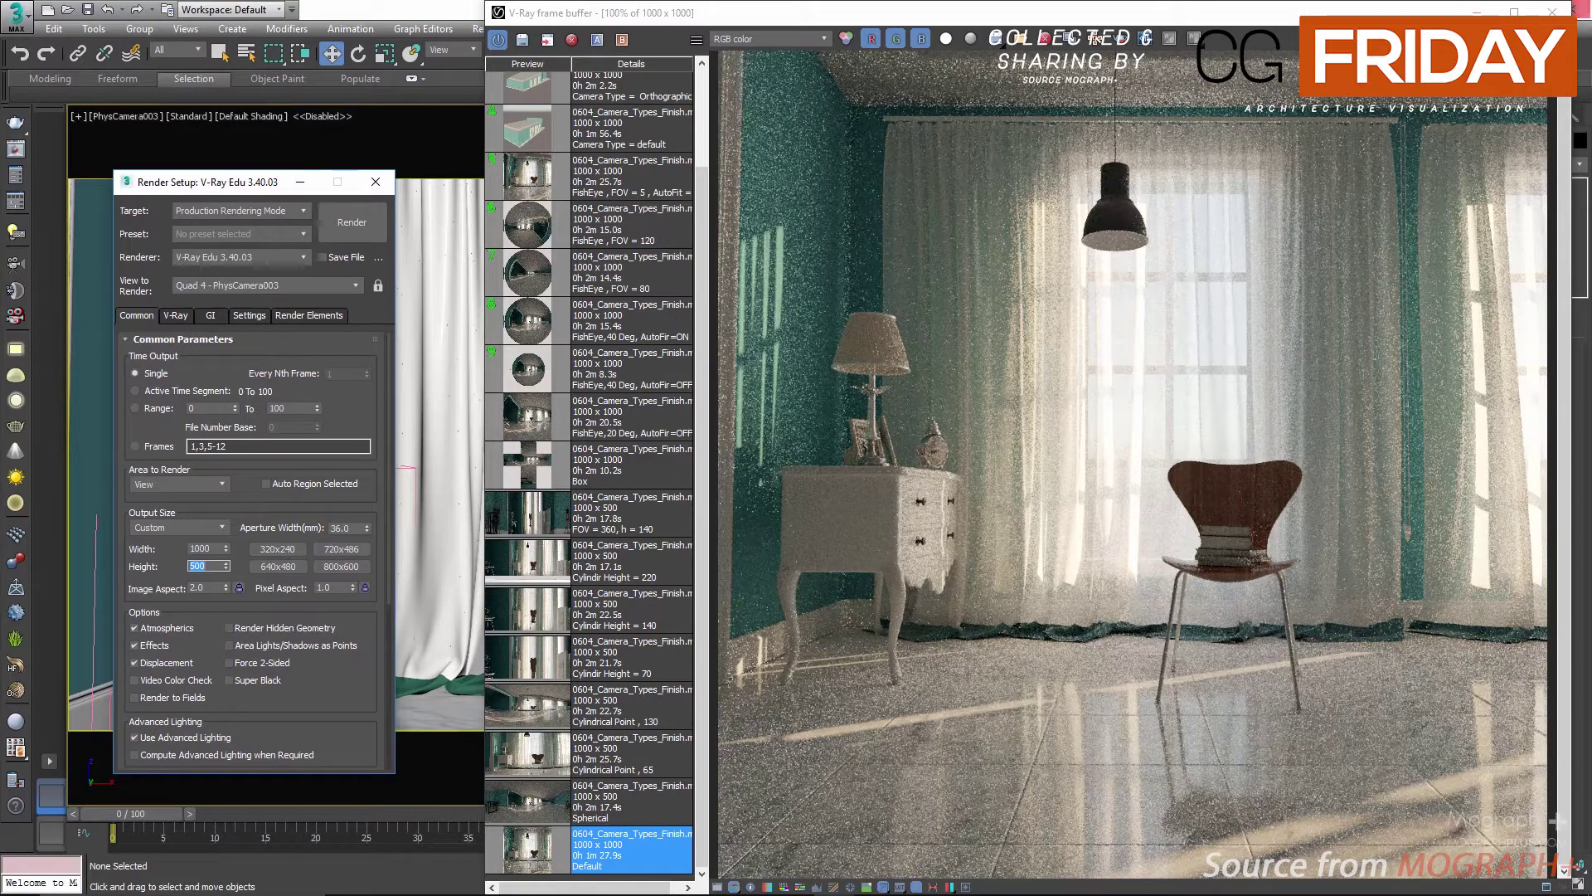
# Load the Spherical render from the frame buffer history and examine its distortion up close in a maximized window
pyautogui.click(523, 802)
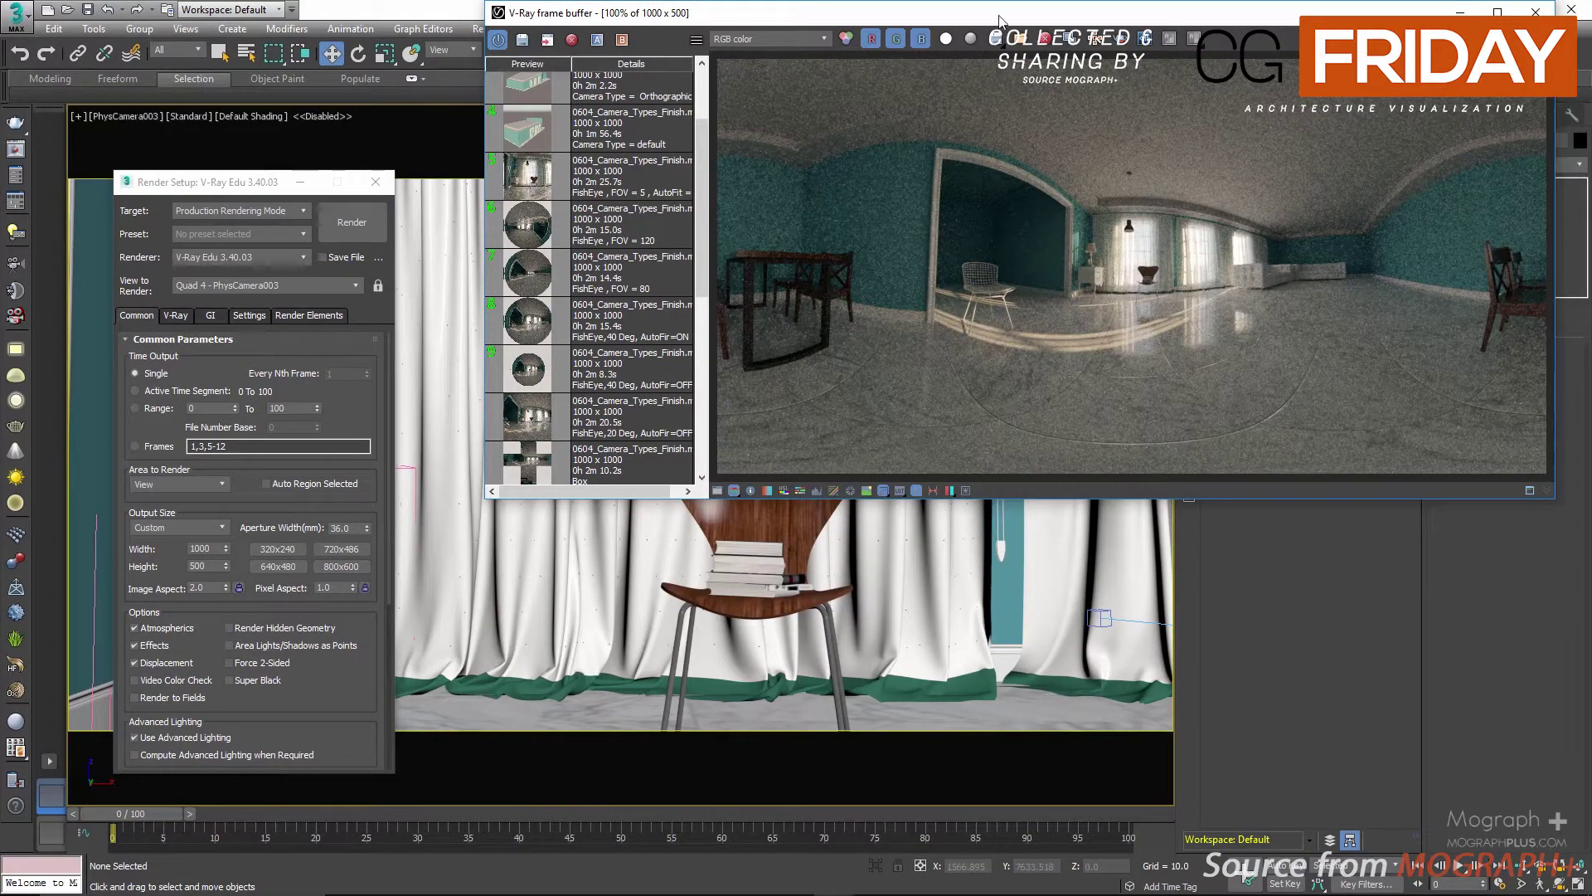
pyautogui.moveTo(999, 21); pyautogui.dragTo(978, 158)
pyautogui.doubleClick(978, 158)
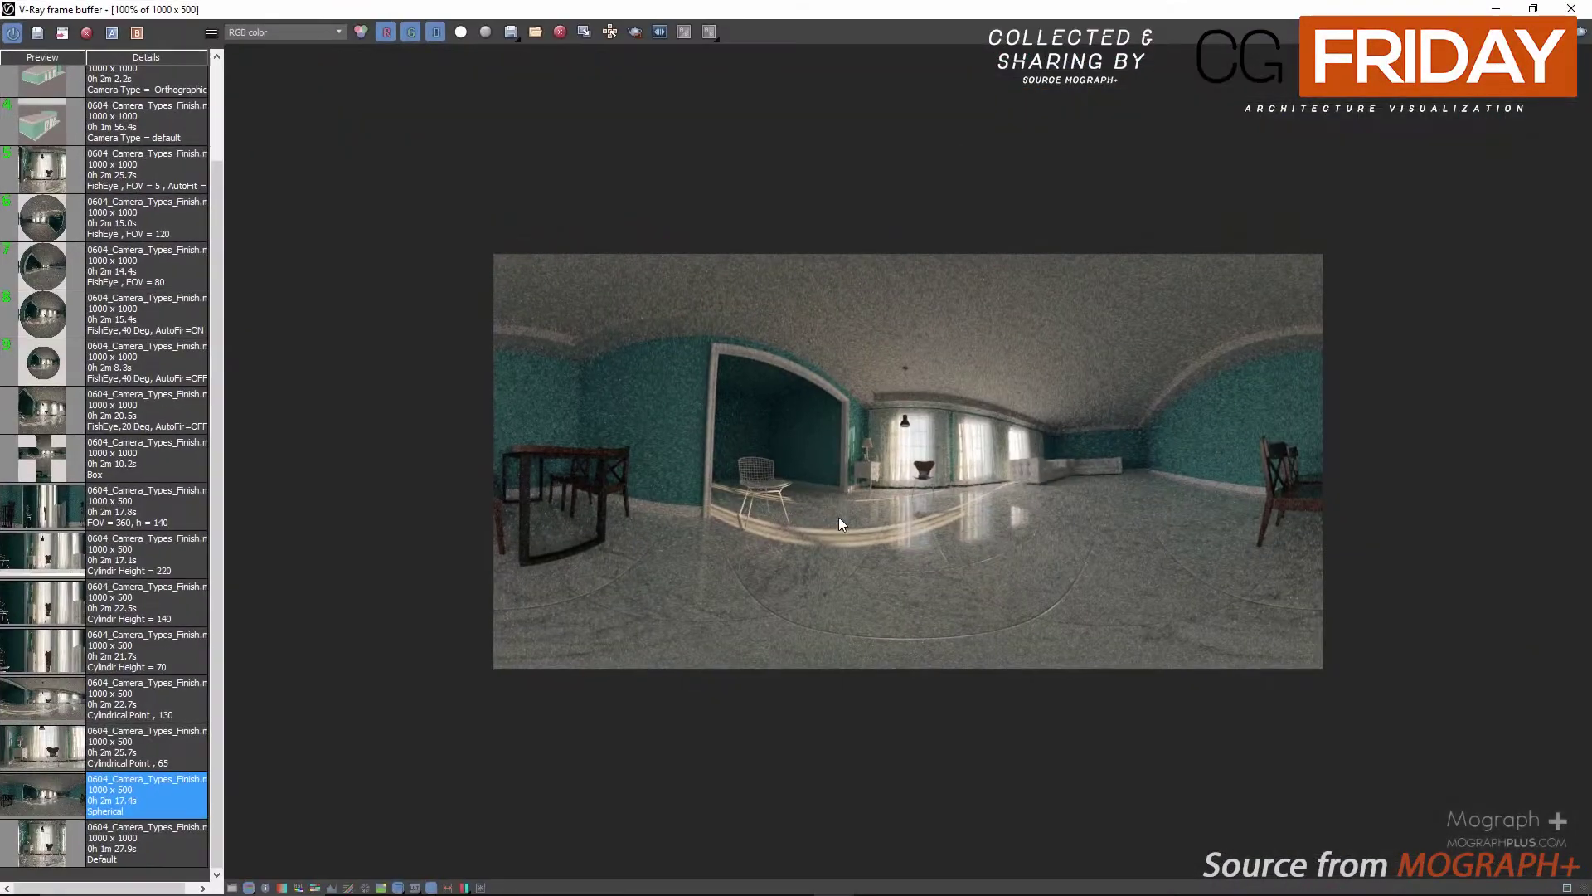
pyautogui.scroll(2, 838, 519)
pyautogui.moveTo(839, 521); pyautogui.dragTo(959, 493, button='middle')
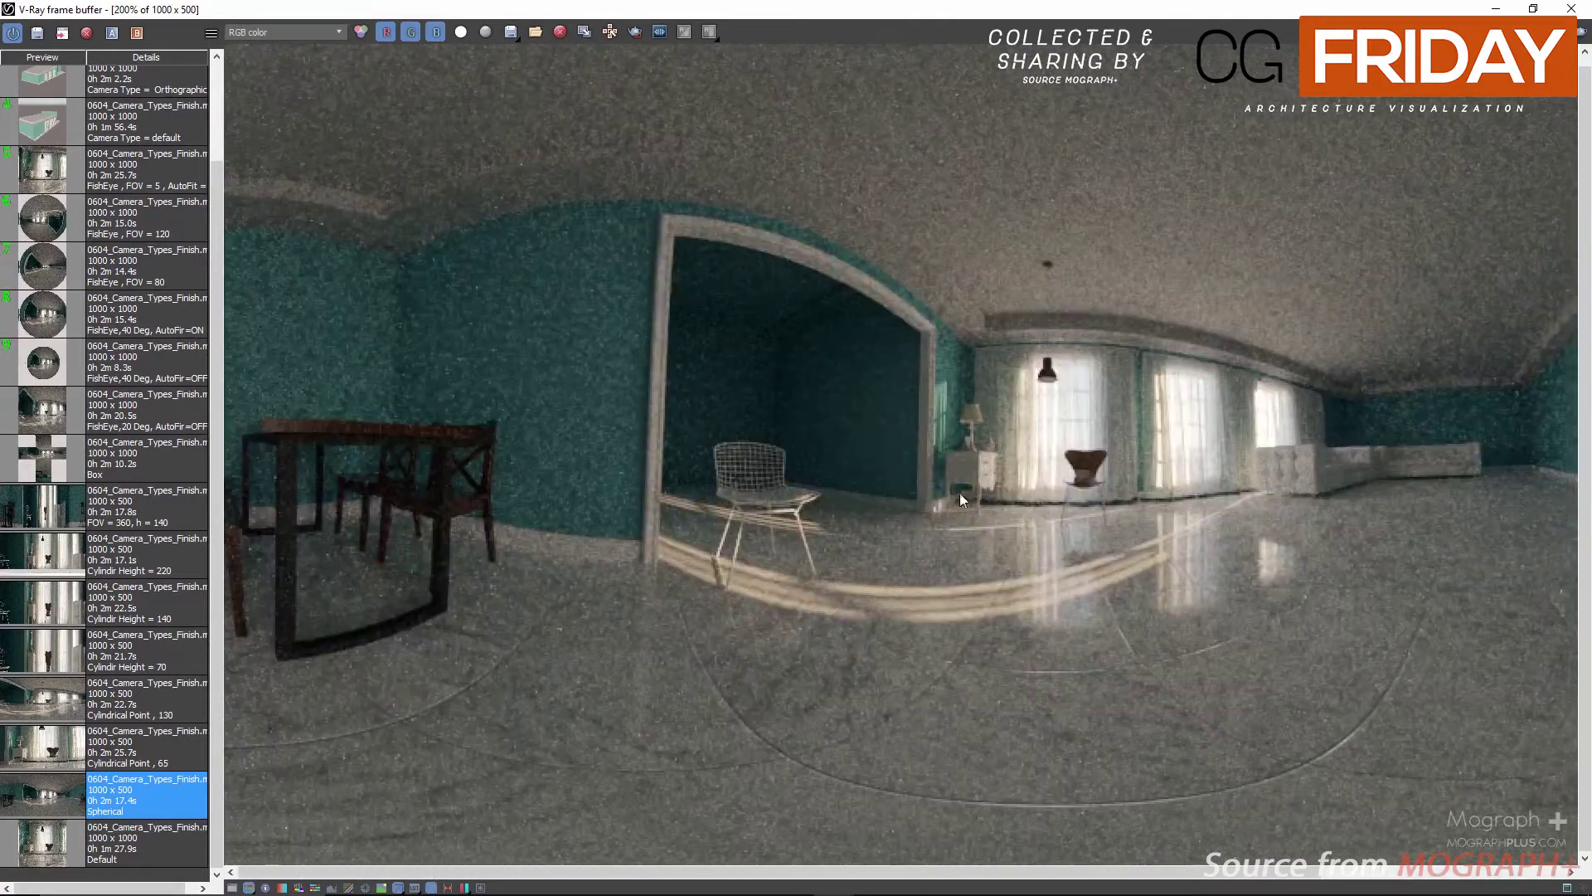
pyautogui.scroll(-2, 789, 479)
pyautogui.moveTo(796, 9); pyautogui.dragTo(1017, 26)
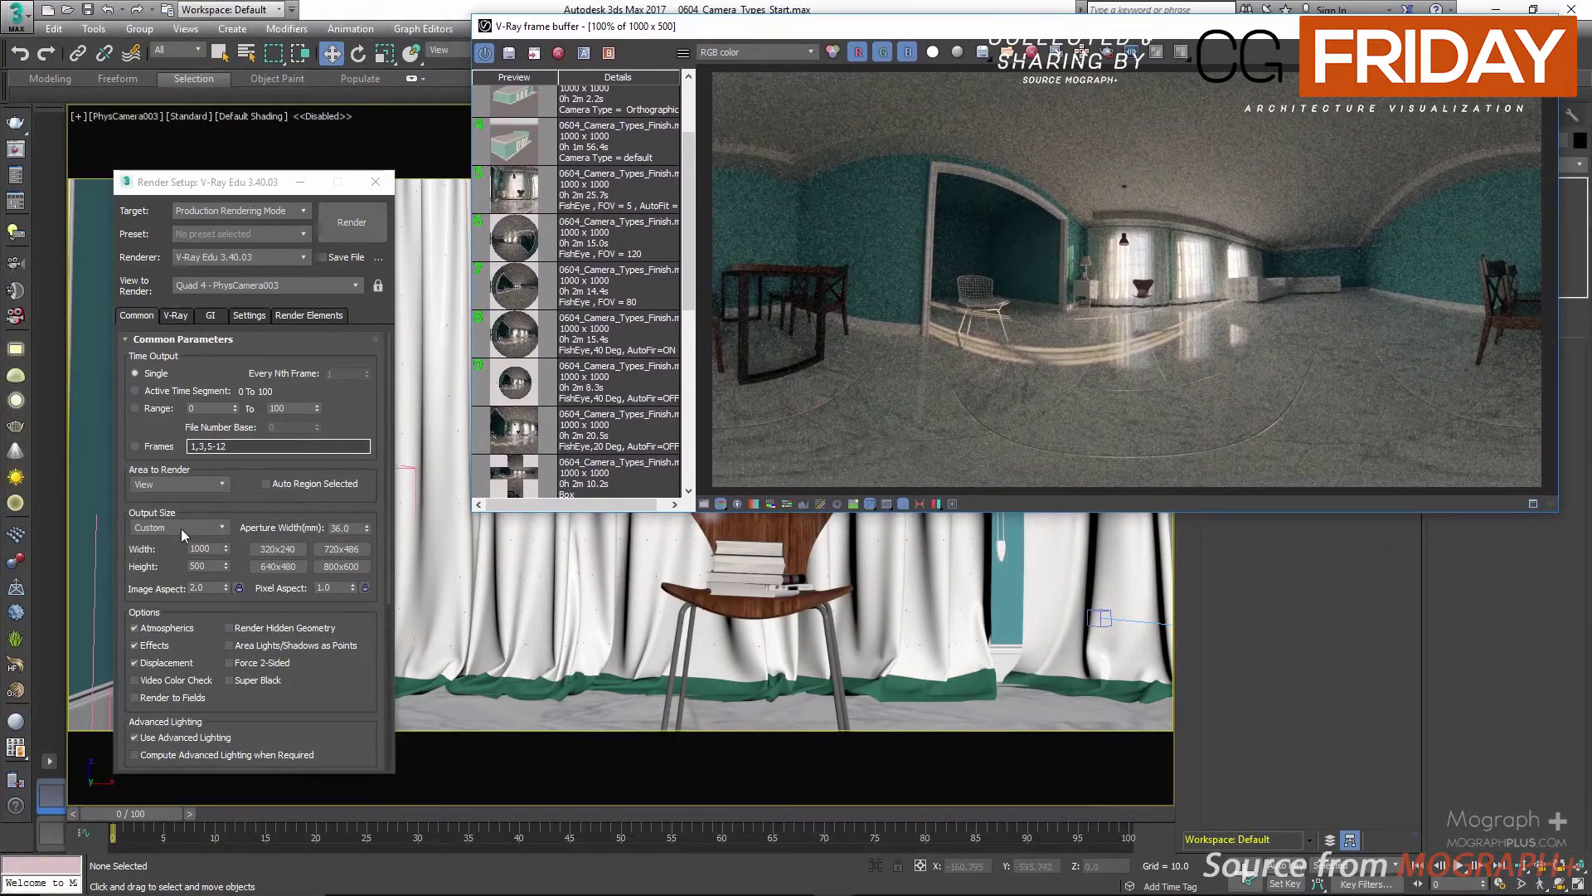
# Change the V-Ray camera type to Cylindrical (point) and enlarge the frame buffer window beside the render settings
pyautogui.click(176, 316)
pyautogui.click(207, 557)
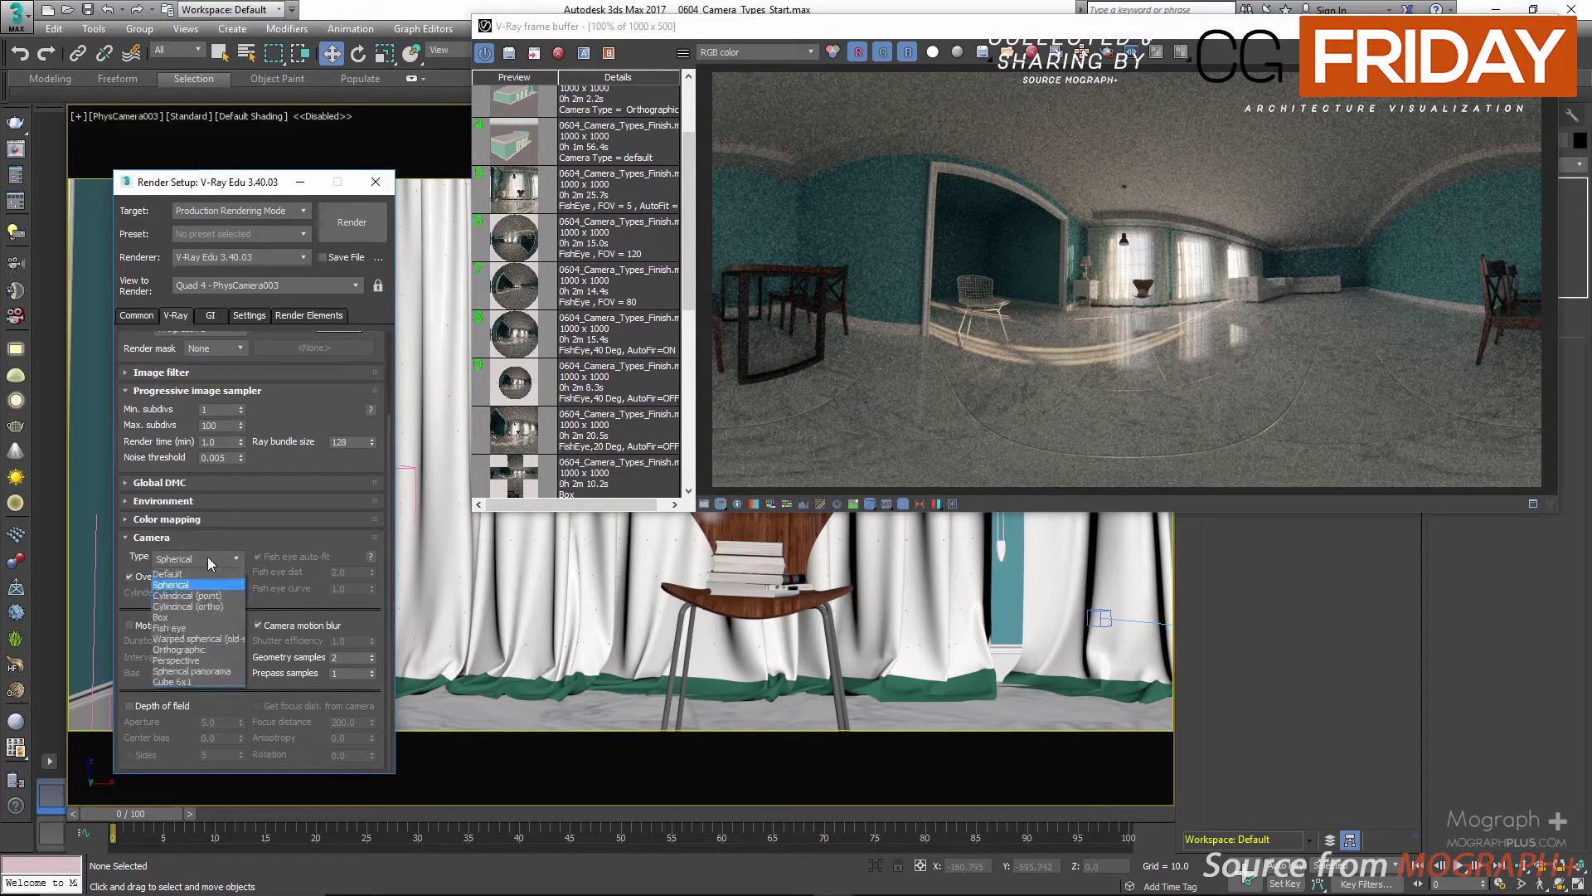
pyautogui.click(214, 598)
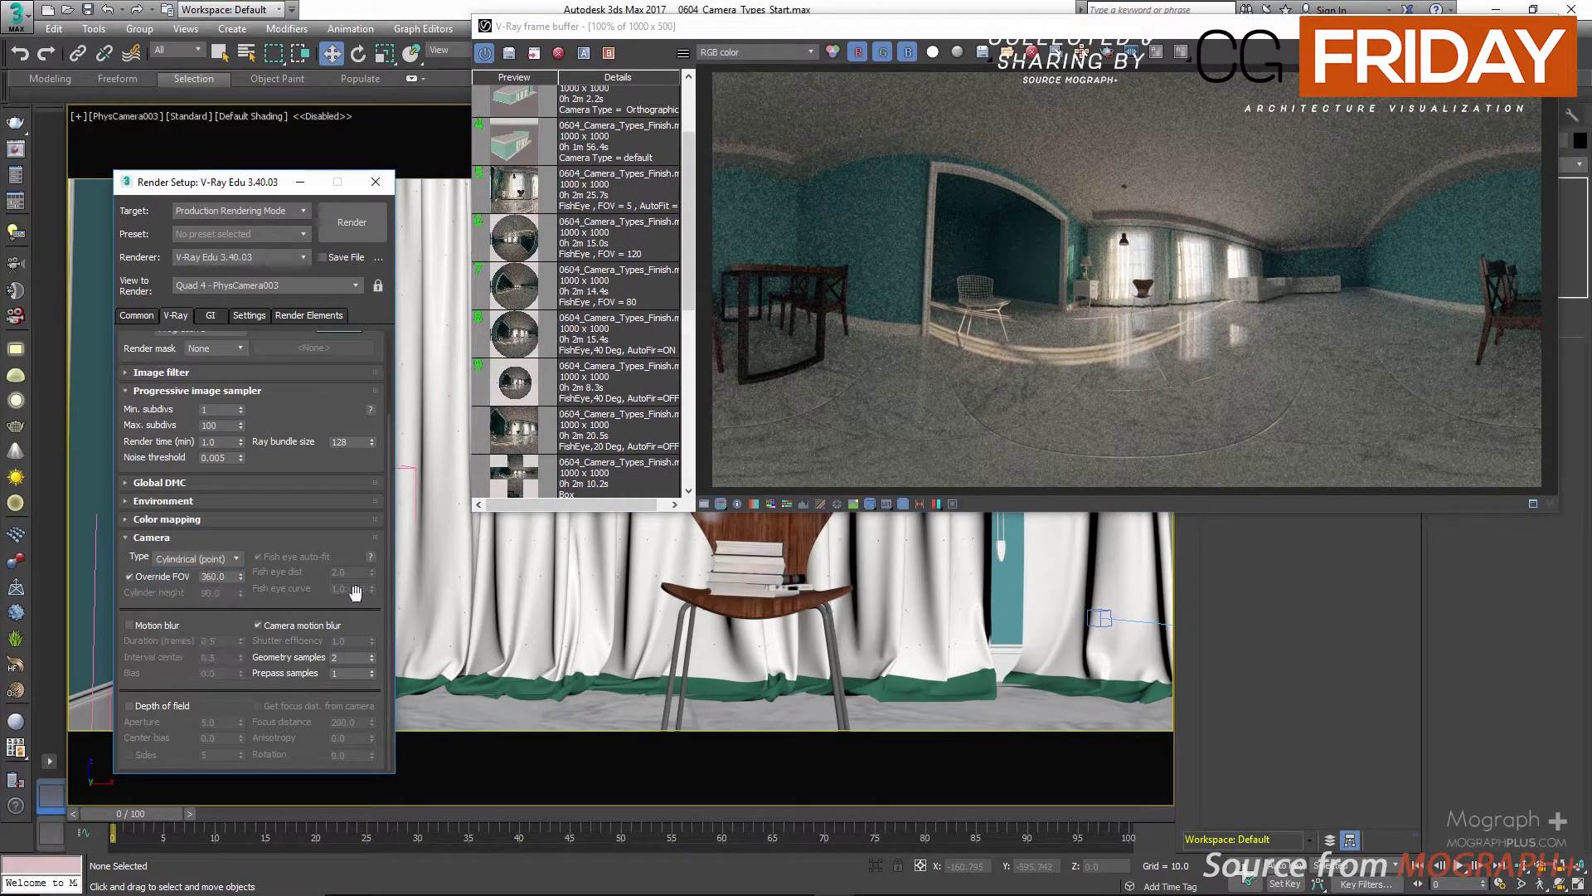
pyautogui.moveTo(465, 515); pyautogui.dragTo(571, 888)
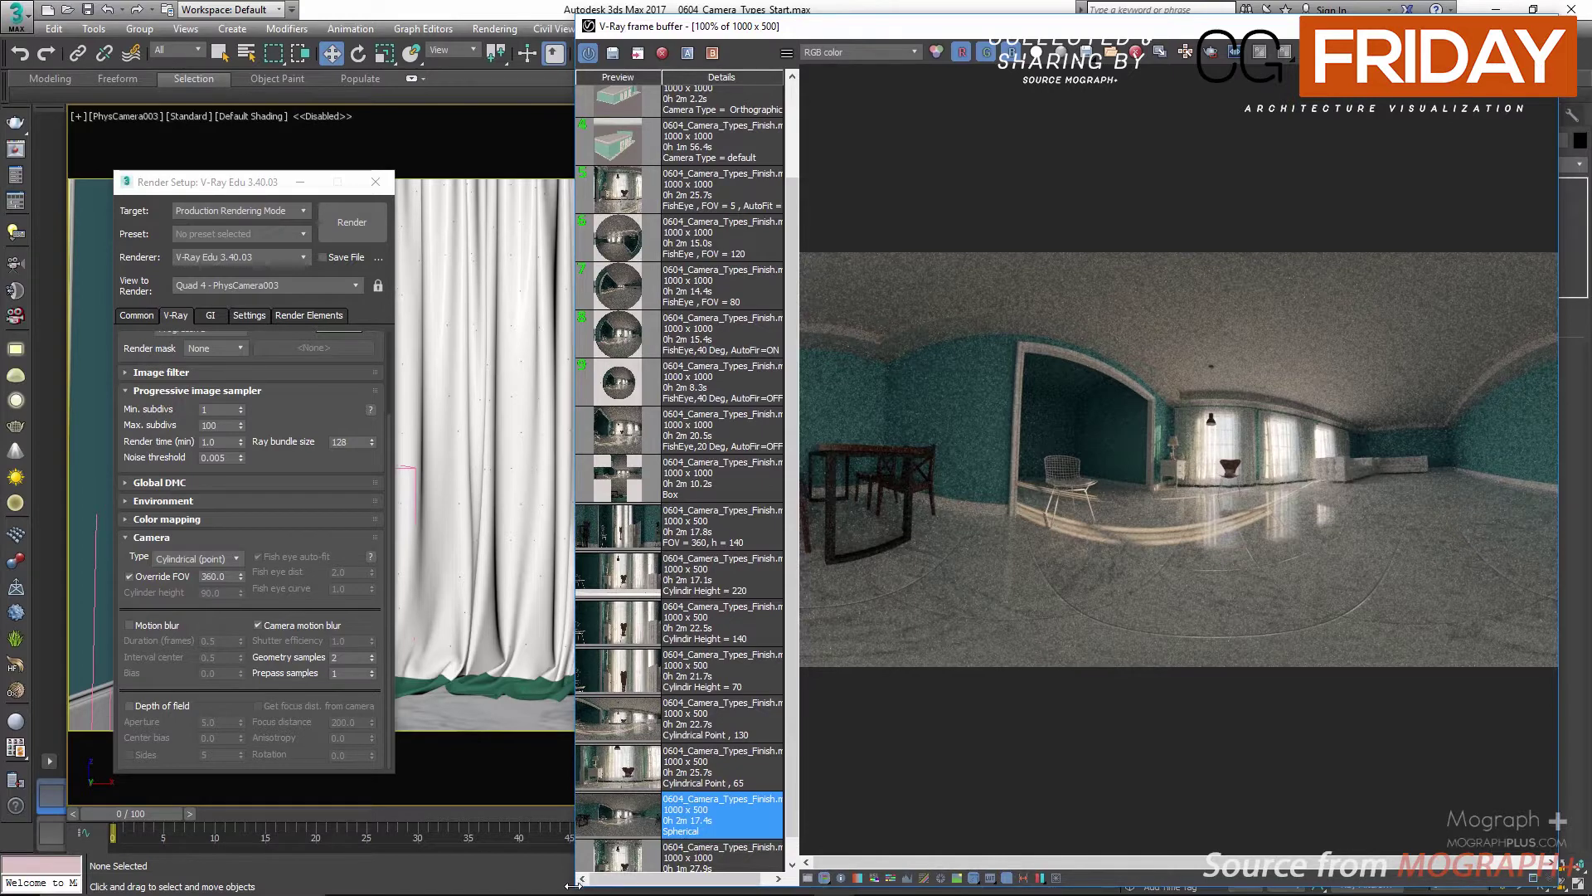
pyautogui.moveTo(572, 886); pyautogui.dragTo(511, 886)
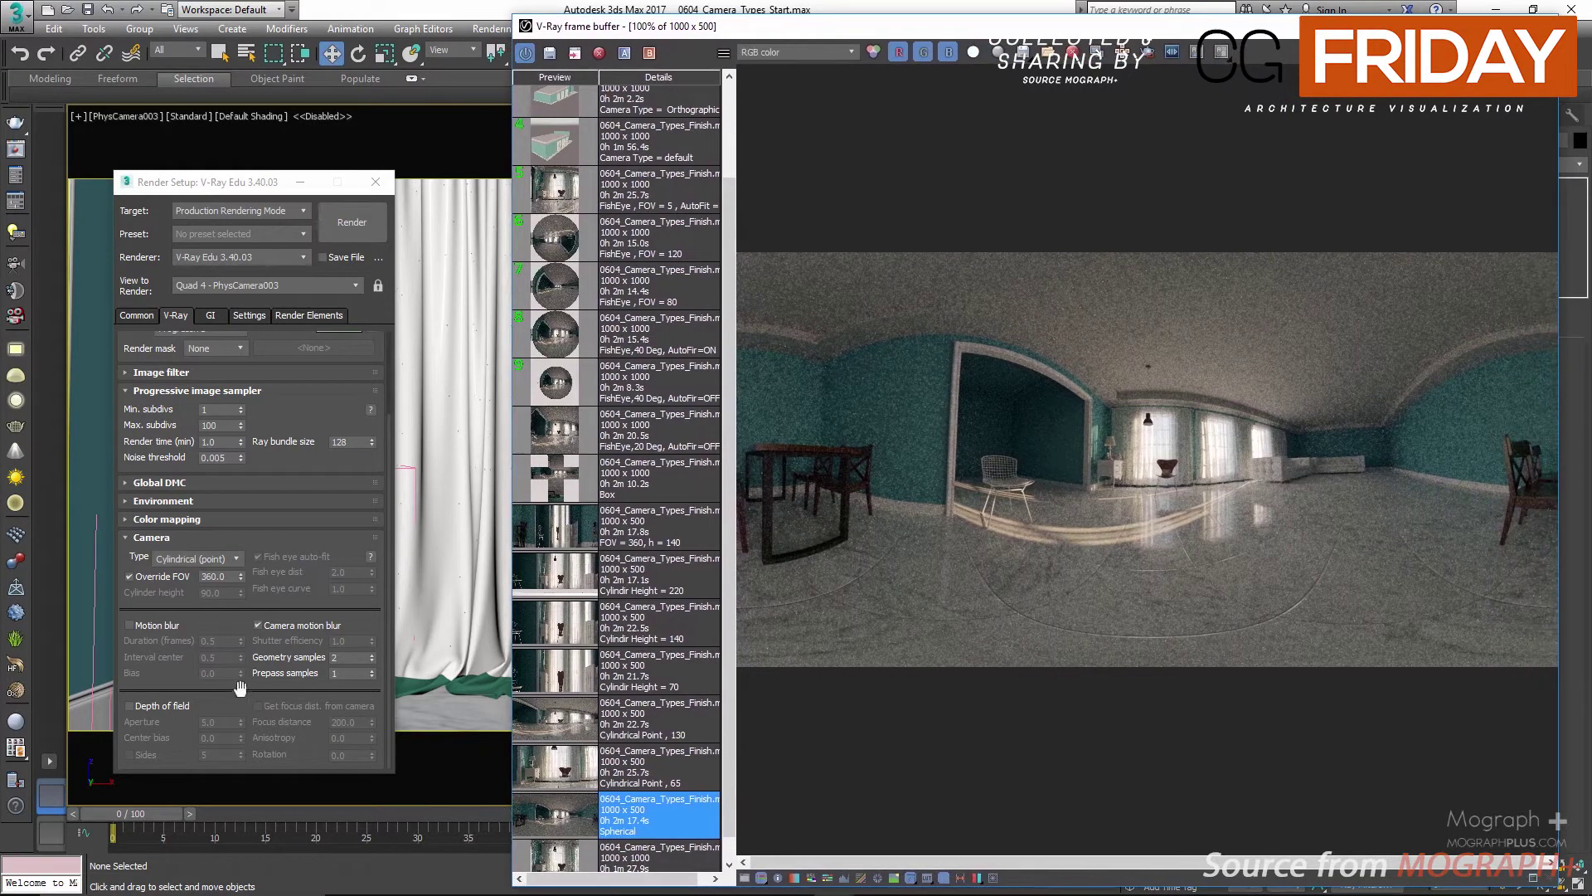
# Set the camera's Override FOV to 65 and load the "Cylindrical Point, 65" render from the history
pyautogui.doubleClick(207, 576)
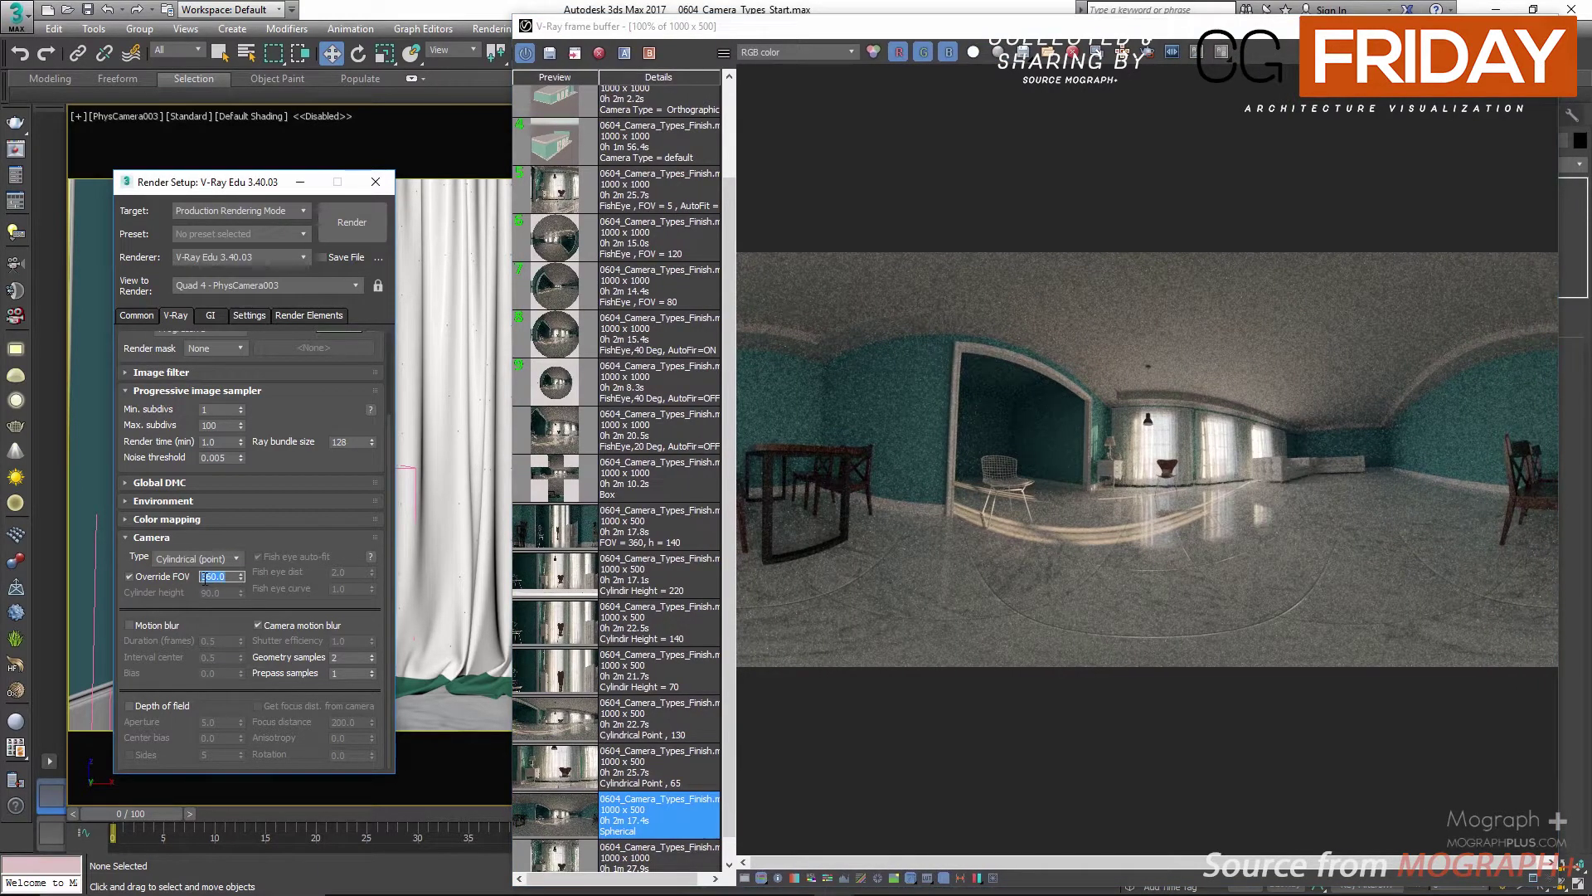
pyautogui.write('55')
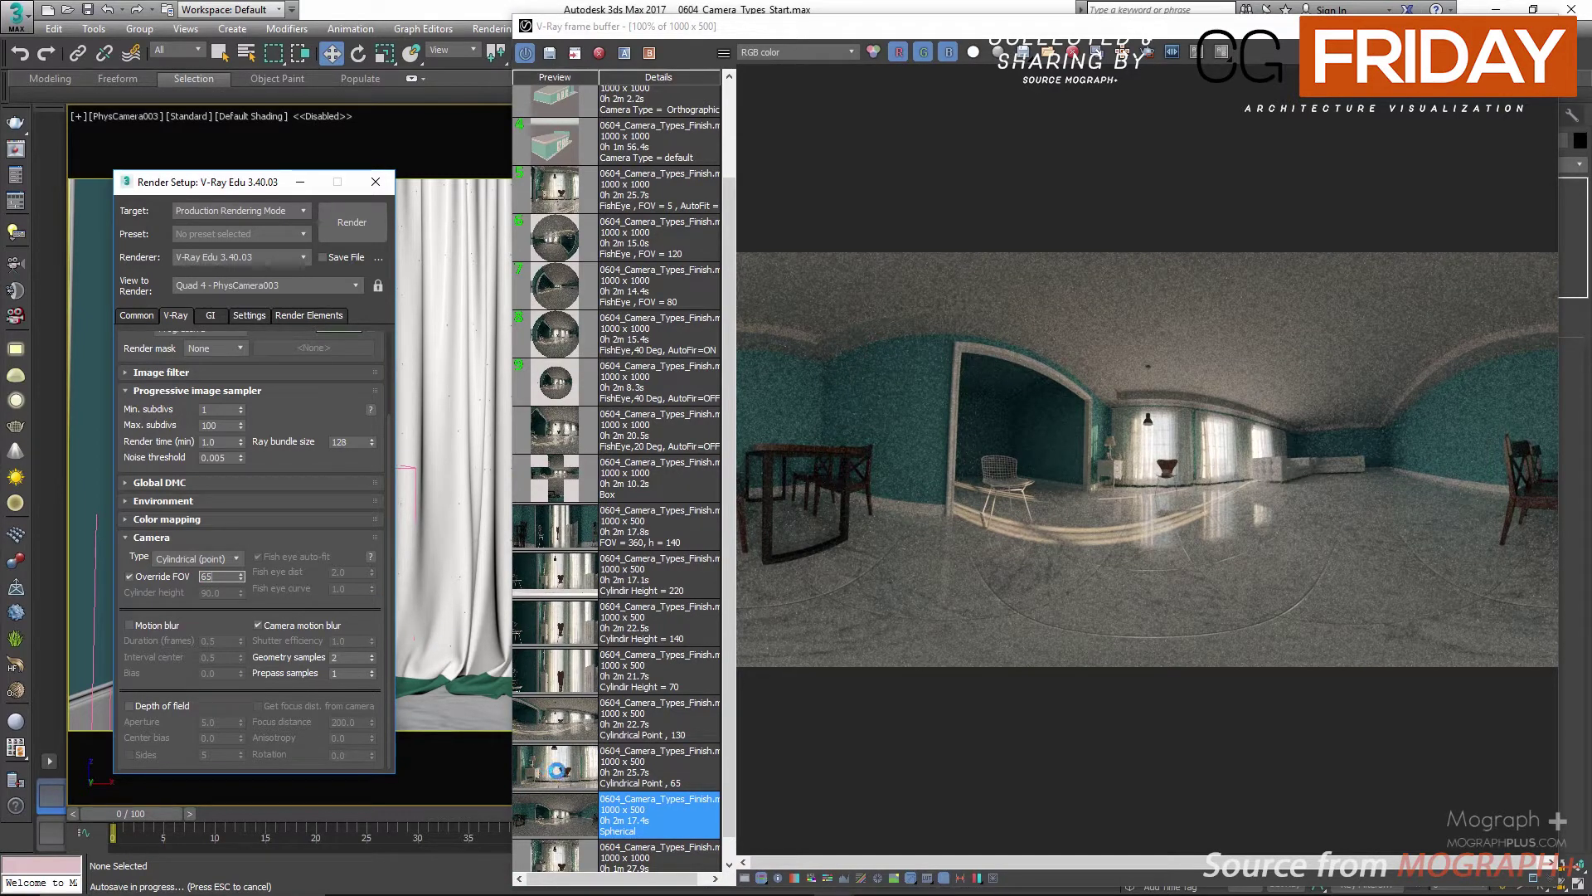
pyautogui.click(559, 773)
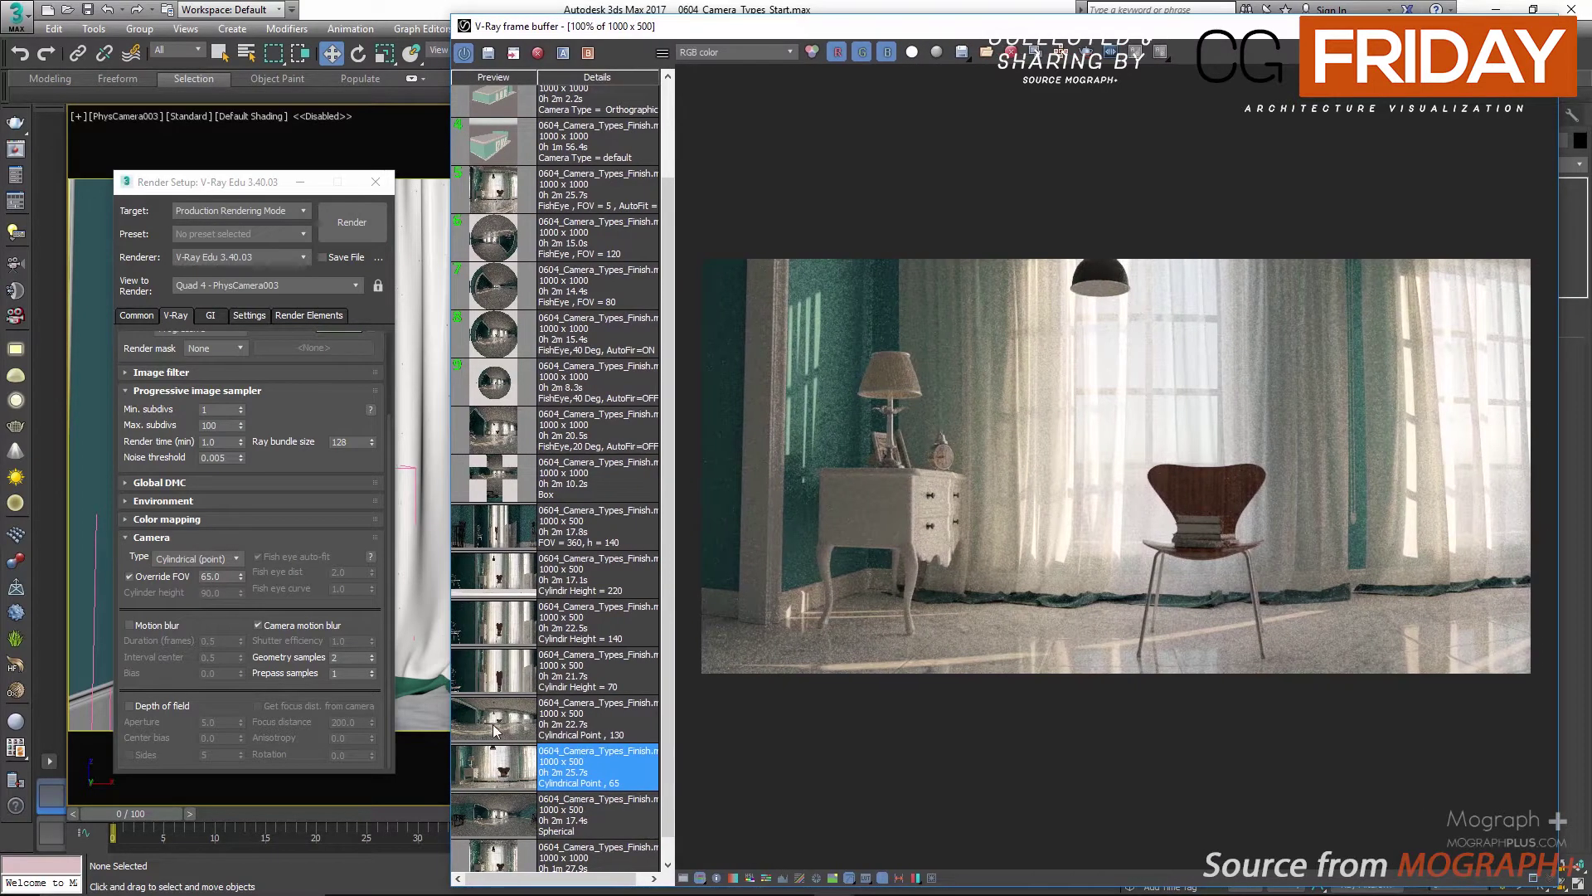
# Load the "Cylindrical Point, 130" render from the history and set the camera's Override FOV to 130
pyautogui.doubleClick(495, 730)
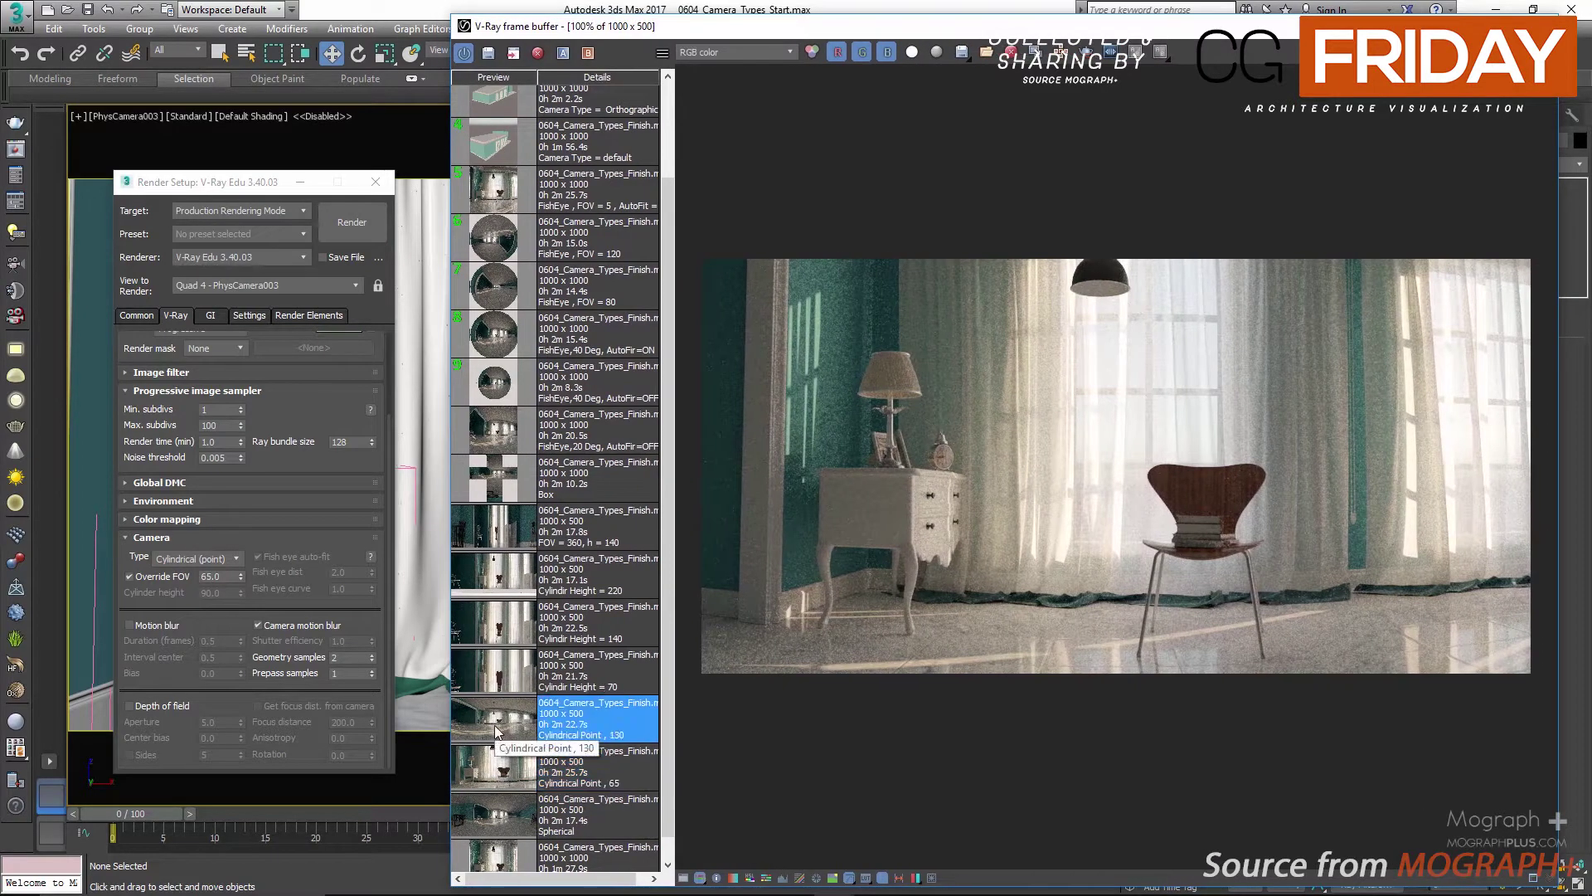
pyautogui.doubleClick(208, 577)
pyautogui.write('130')
pyautogui.press('Return')
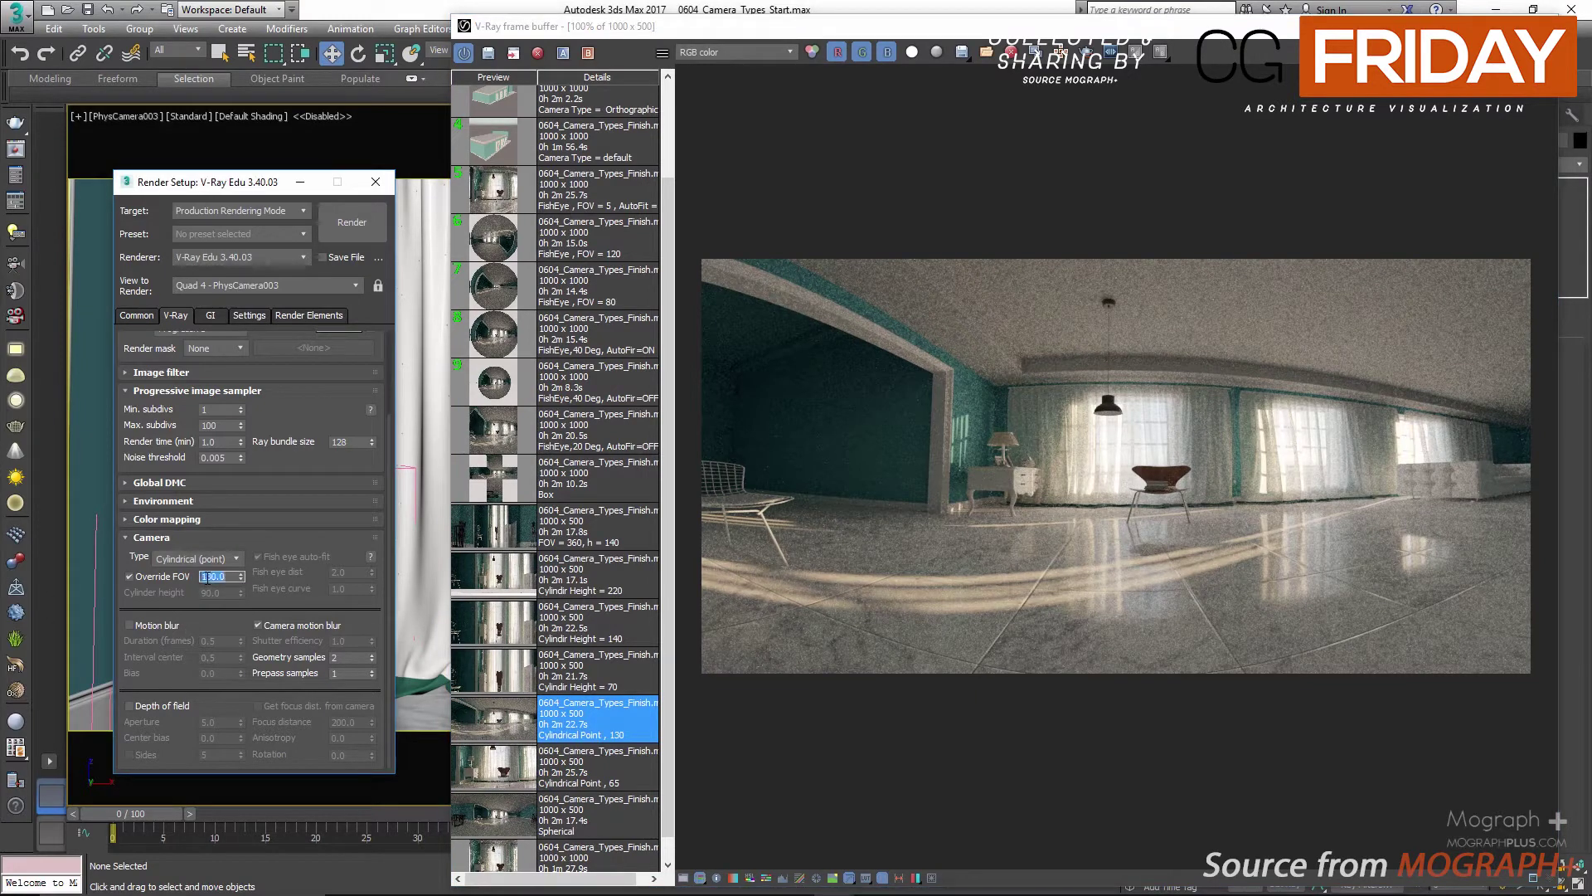
# Change the V-Ray camera type to Cylindrical (ortho) and reposition the frame buffer window lower over the viewport
pyautogui.click(203, 561)
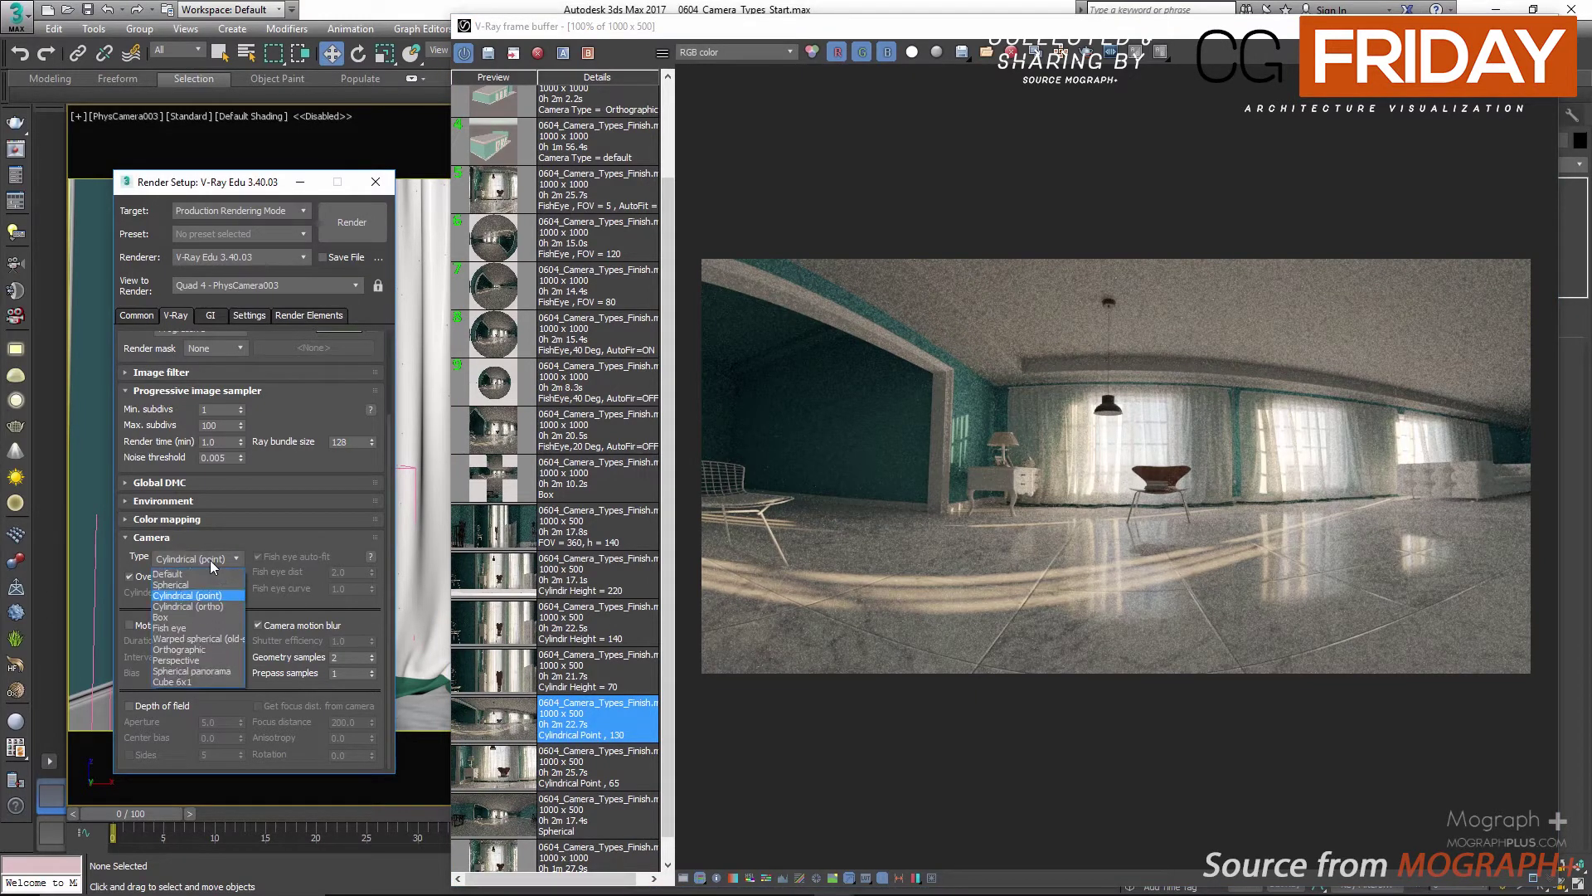
pyautogui.click(209, 610)
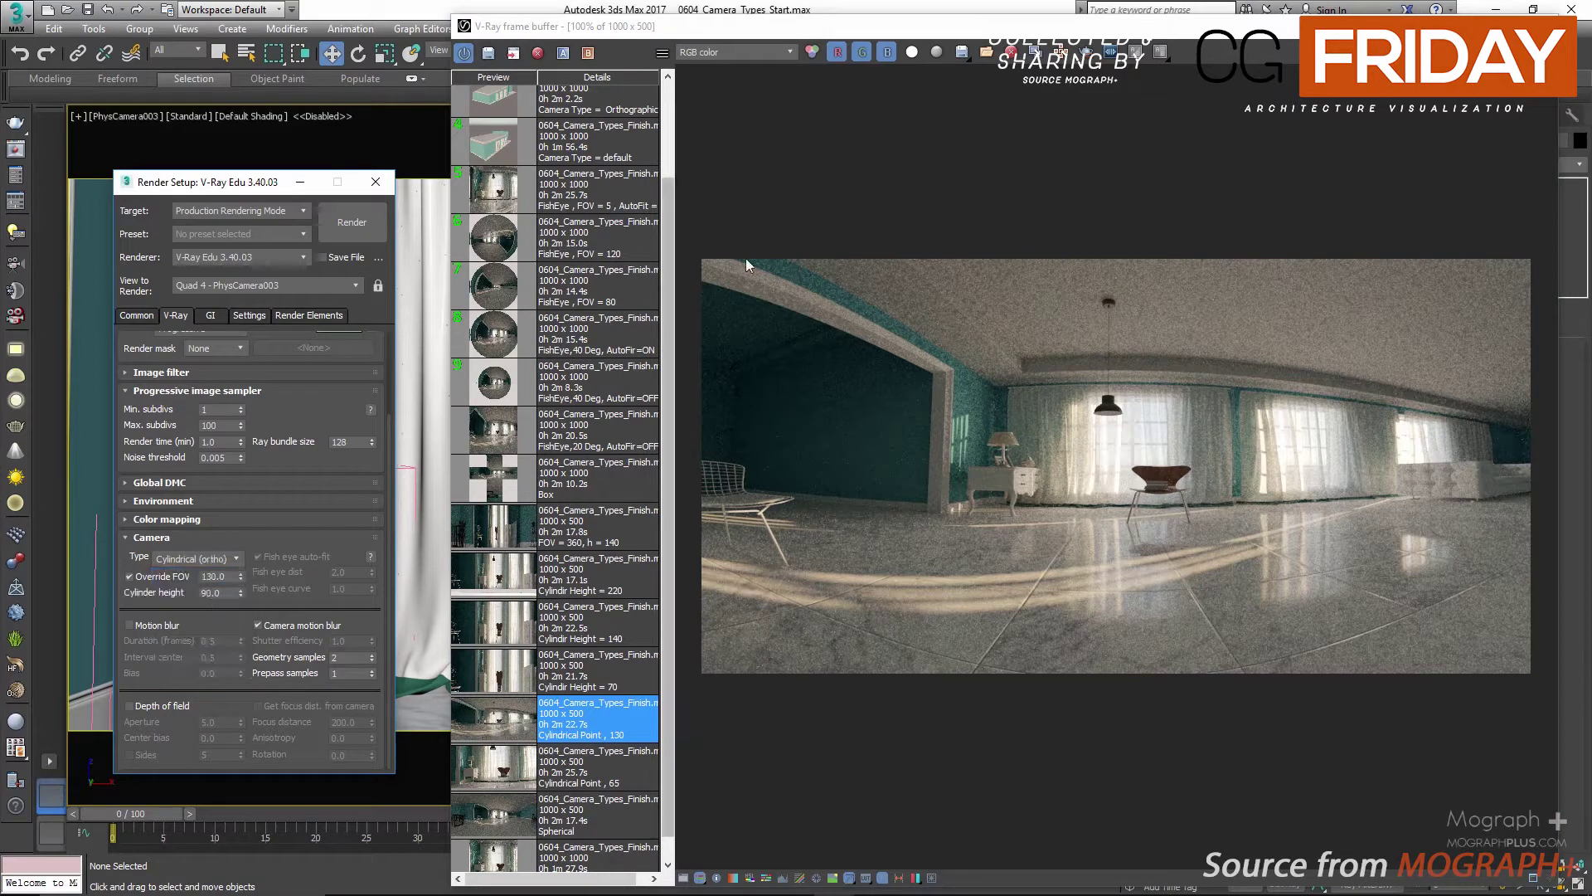
pyautogui.moveTo(860, 17); pyautogui.dragTo(868, 134)
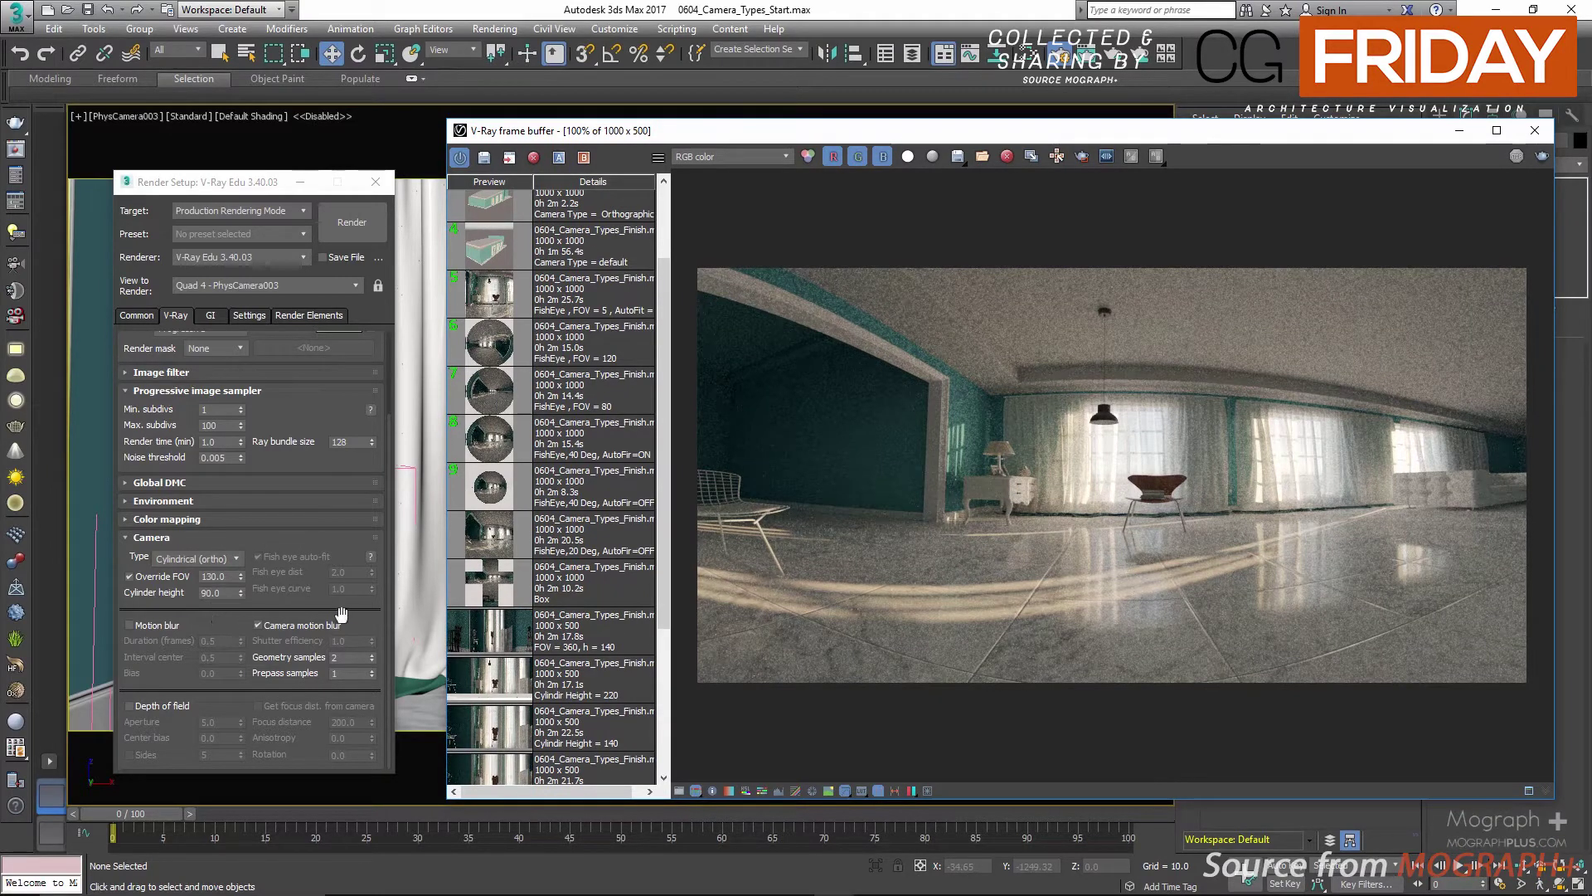
# Load the "Cylindir Height = 70" render from the history and set the camera's Cylinder height to 70
pyautogui.scroll(-2, 594, 643)
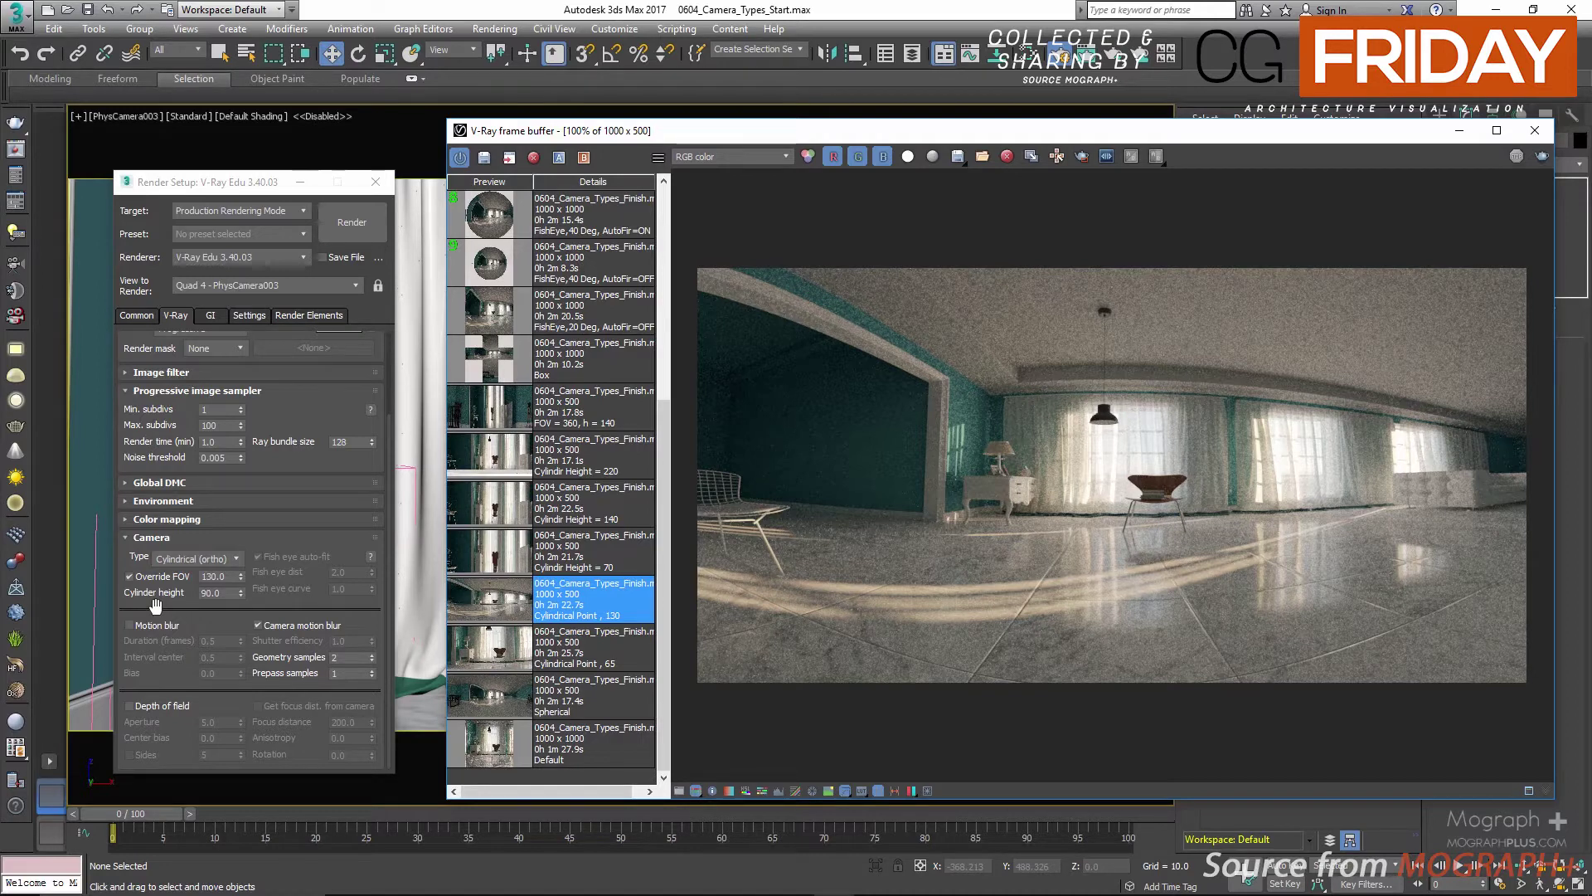
pyautogui.click(481, 552)
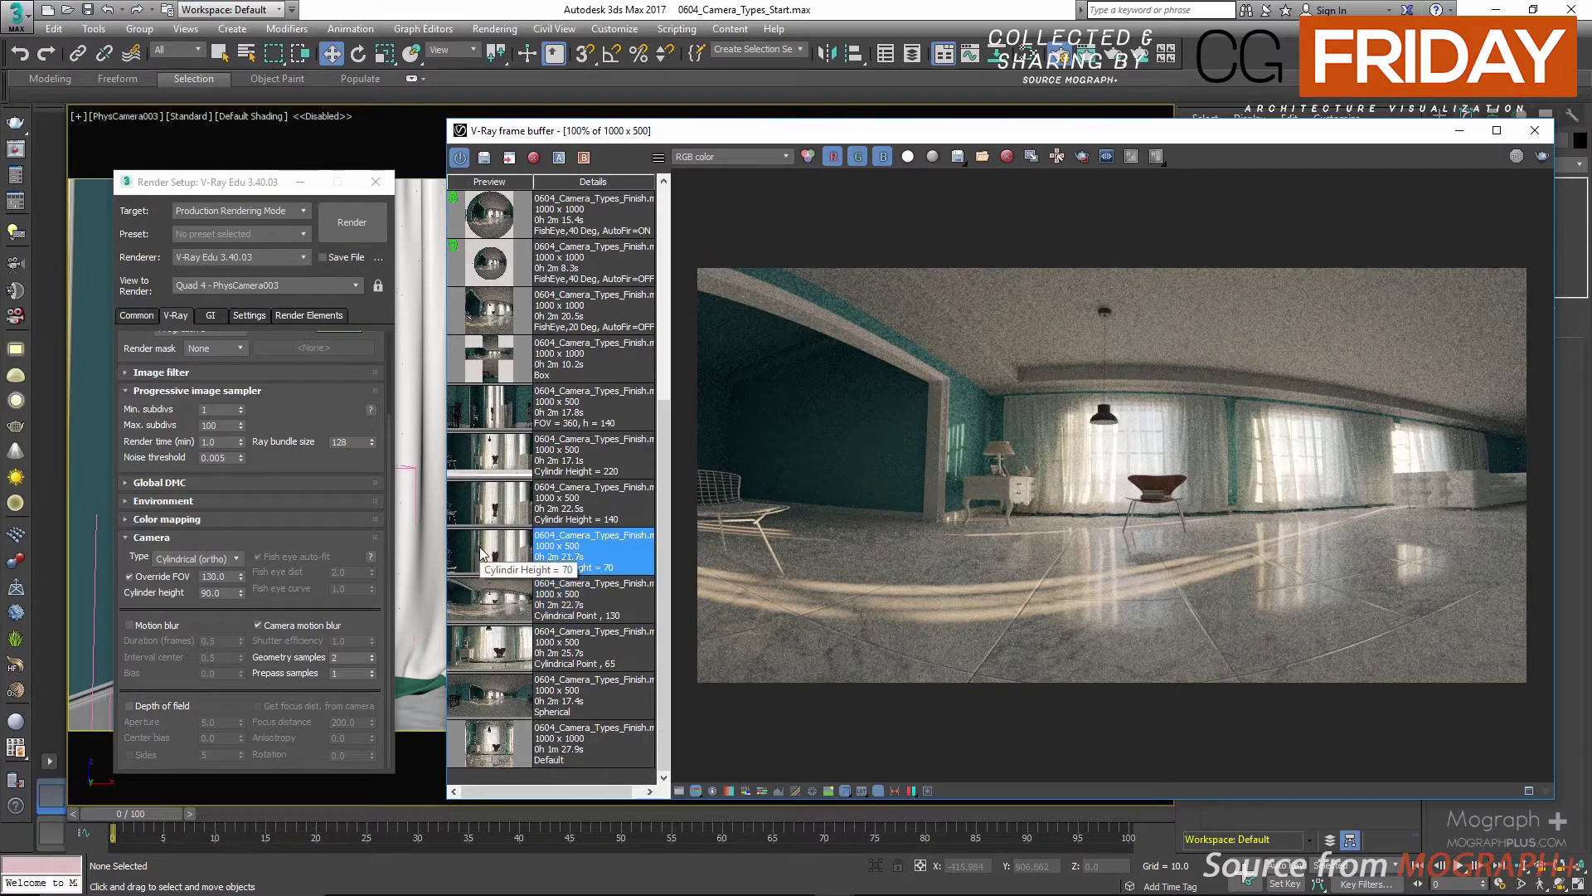
pyautogui.click(223, 593)
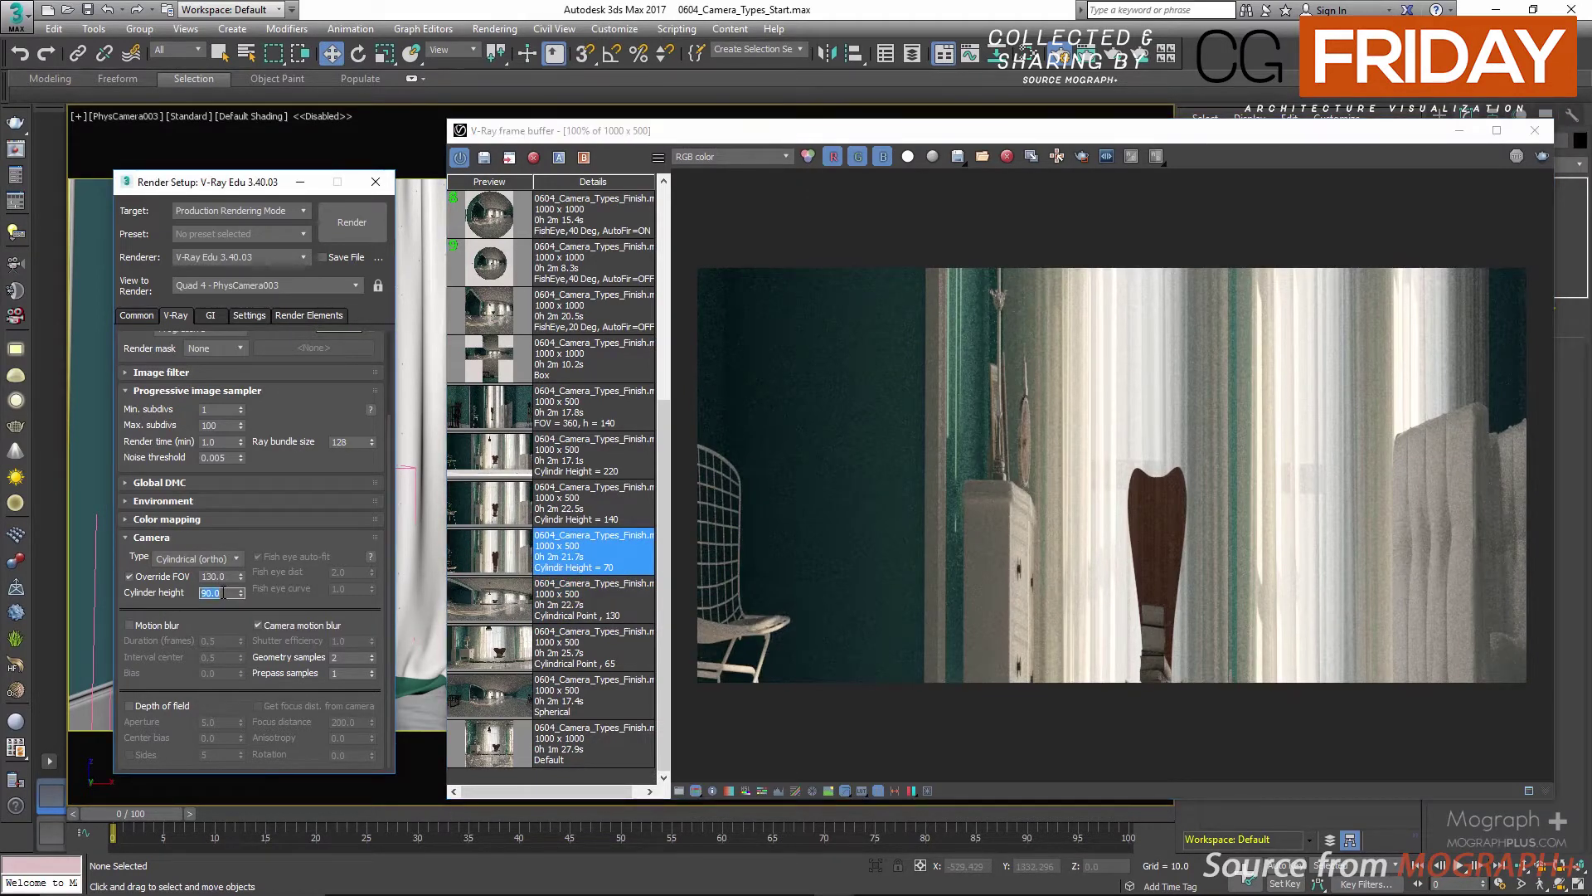
pyautogui.write('70')
pyautogui.press('Return')
pyautogui.moveTo(896, 131)
pyautogui.mouseDown()
pyautogui.moveTo(831, 713)
pyautogui.moveTo(919, 172)
pyautogui.moveTo(882, 131)
pyautogui.mouseUp()
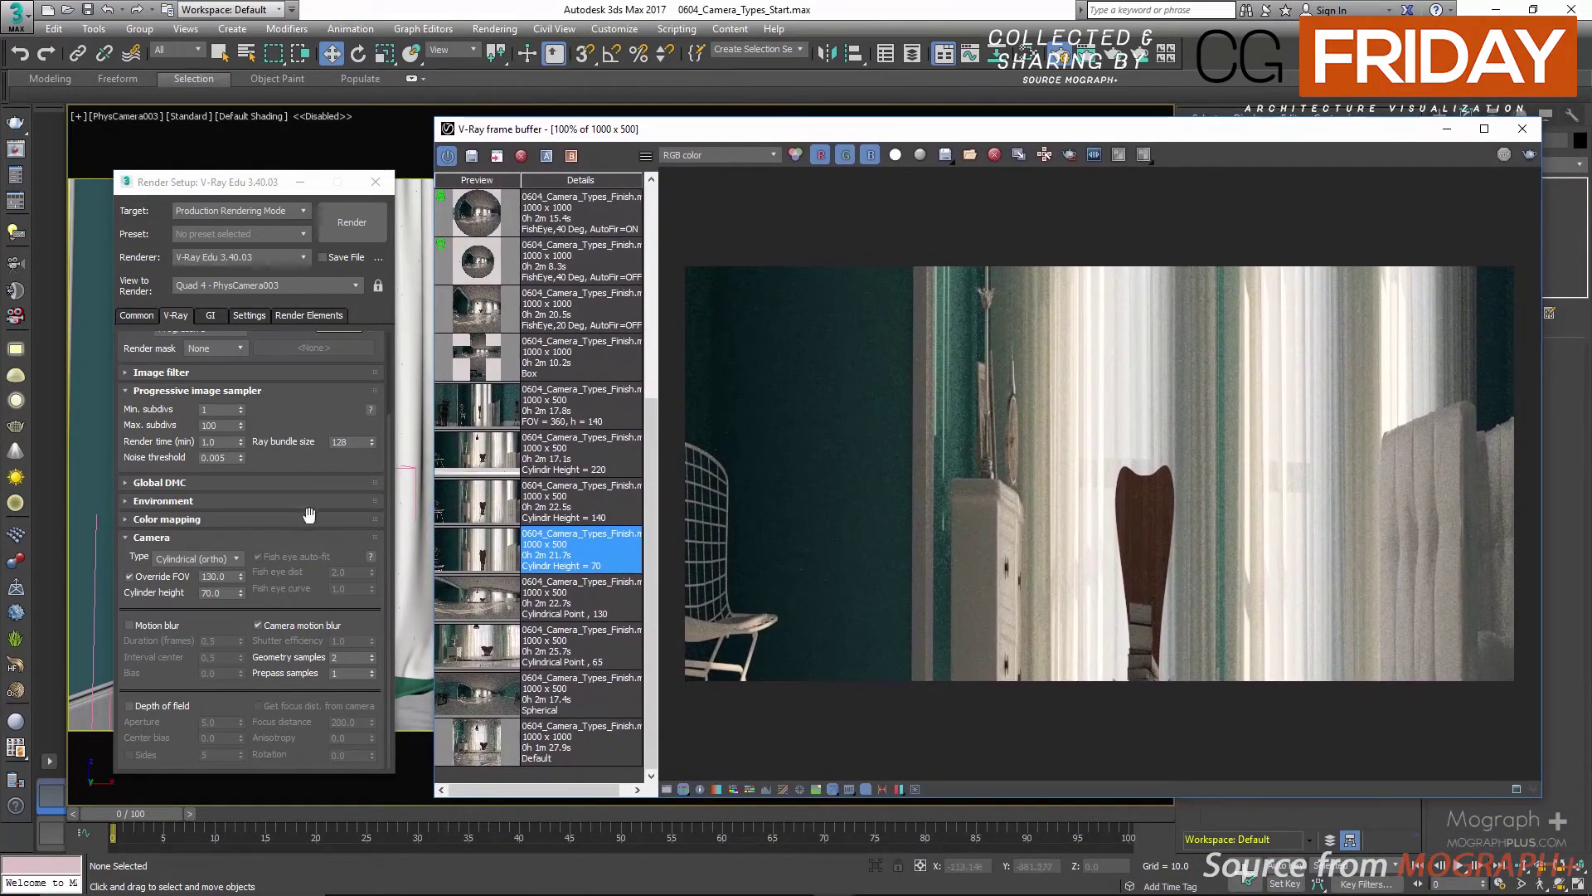
# Set the camera's Cylinder height to 140 and load the "Cylindir Height = 140" render from the history
pyautogui.doubleClick(222, 596)
pyautogui.write('140')
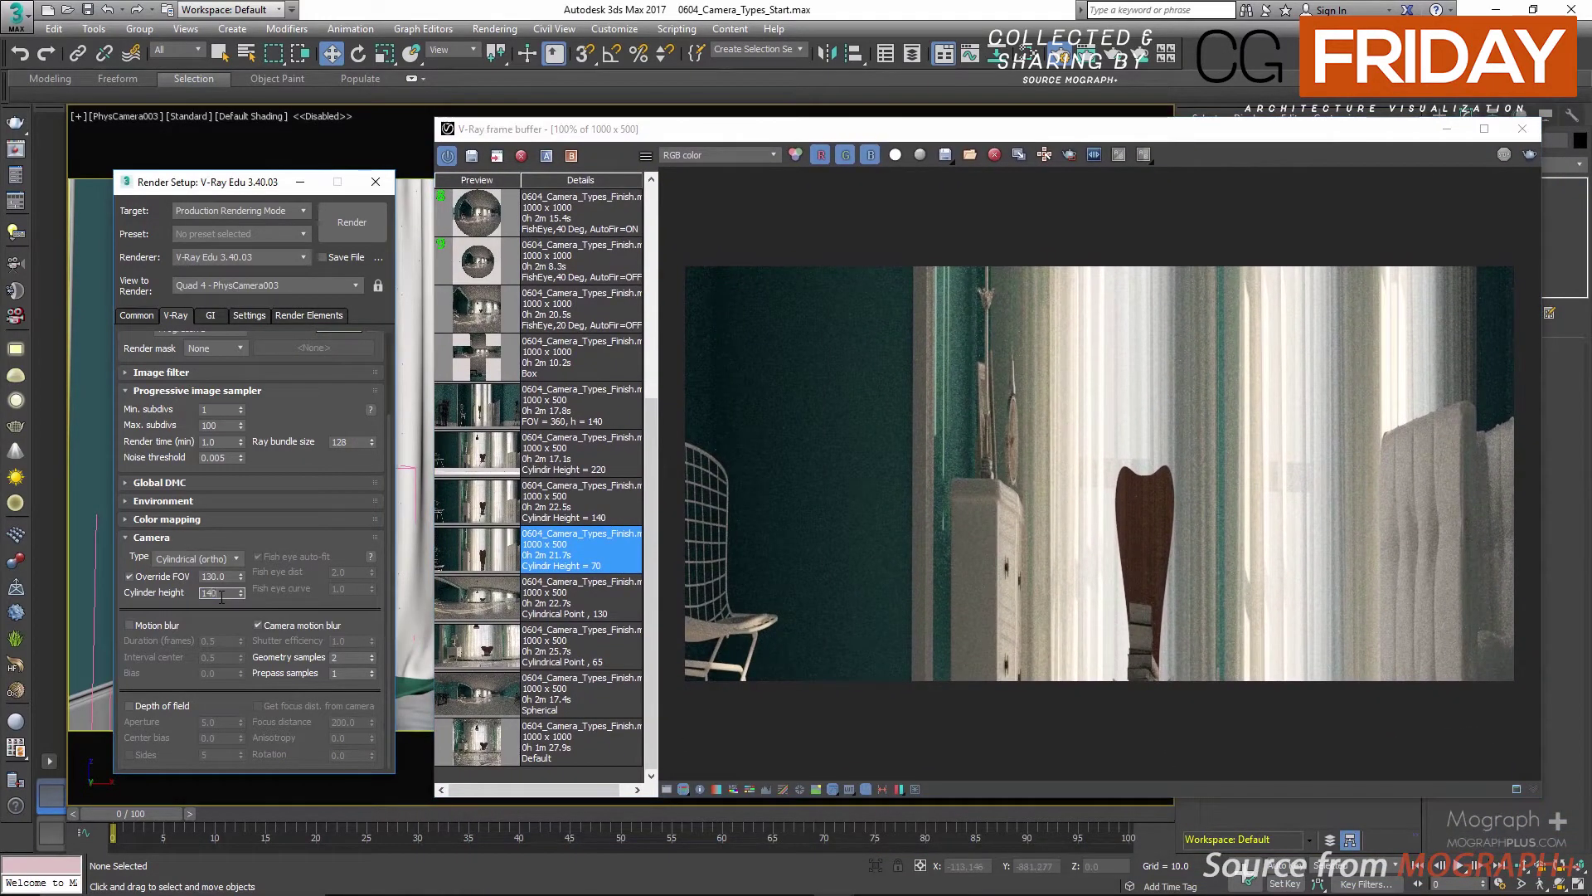
pyautogui.press('Return')
pyautogui.doubleClick(496, 508)
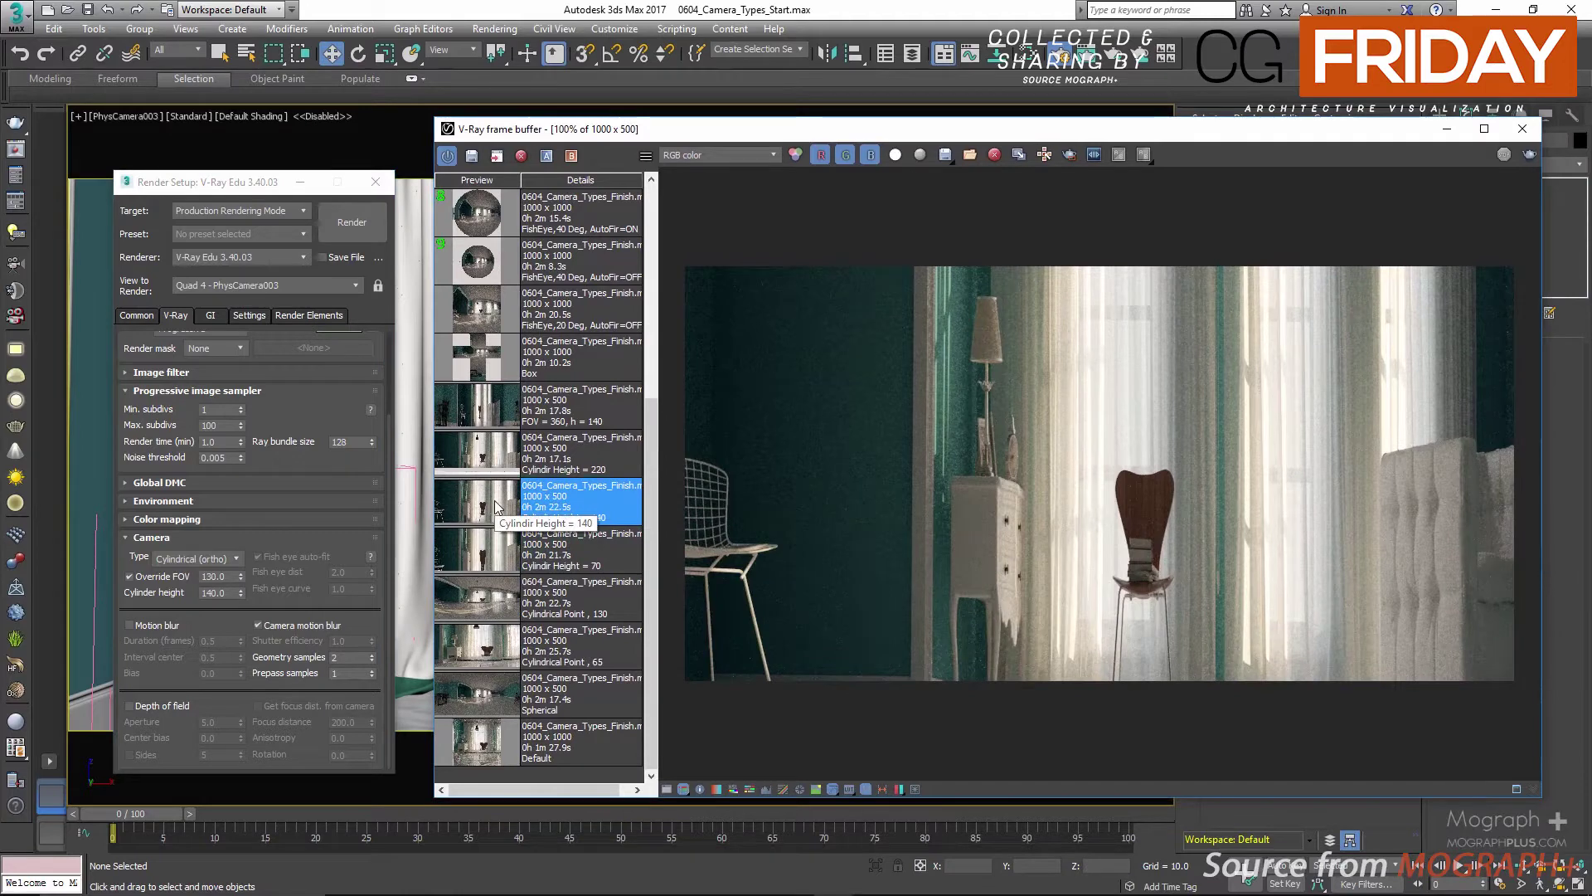
# Set the camera's Cylinder height to 220 and load the "Cylindir Height = 220" render from the history
pyautogui.doubleClick(218, 594)
pyautogui.write('220')
pyautogui.press('Return')
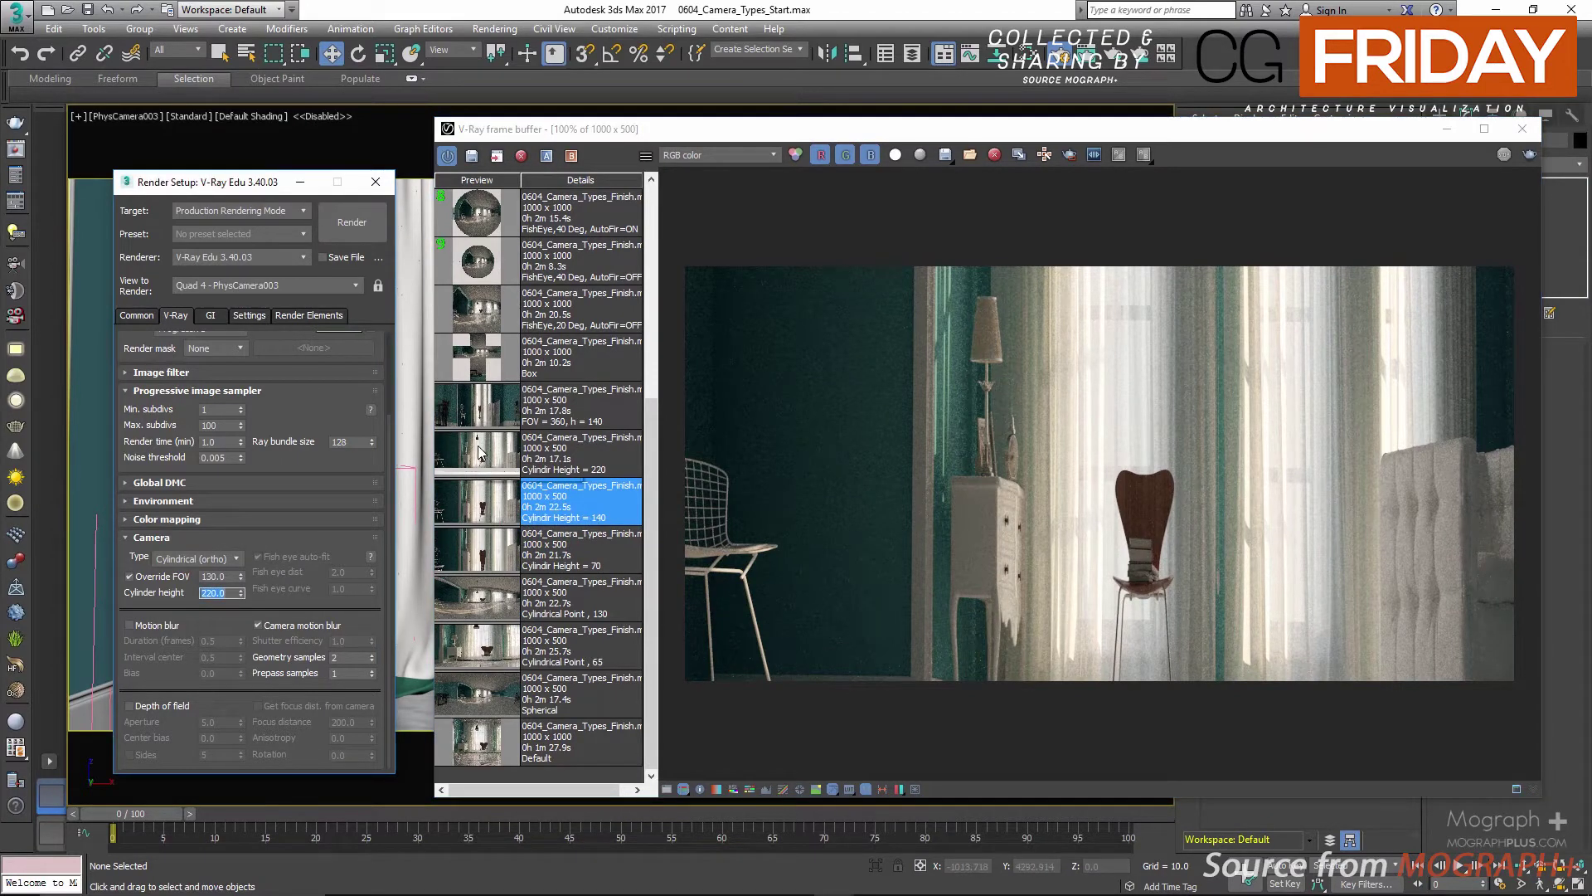
pyautogui.doubleClick(479, 452)
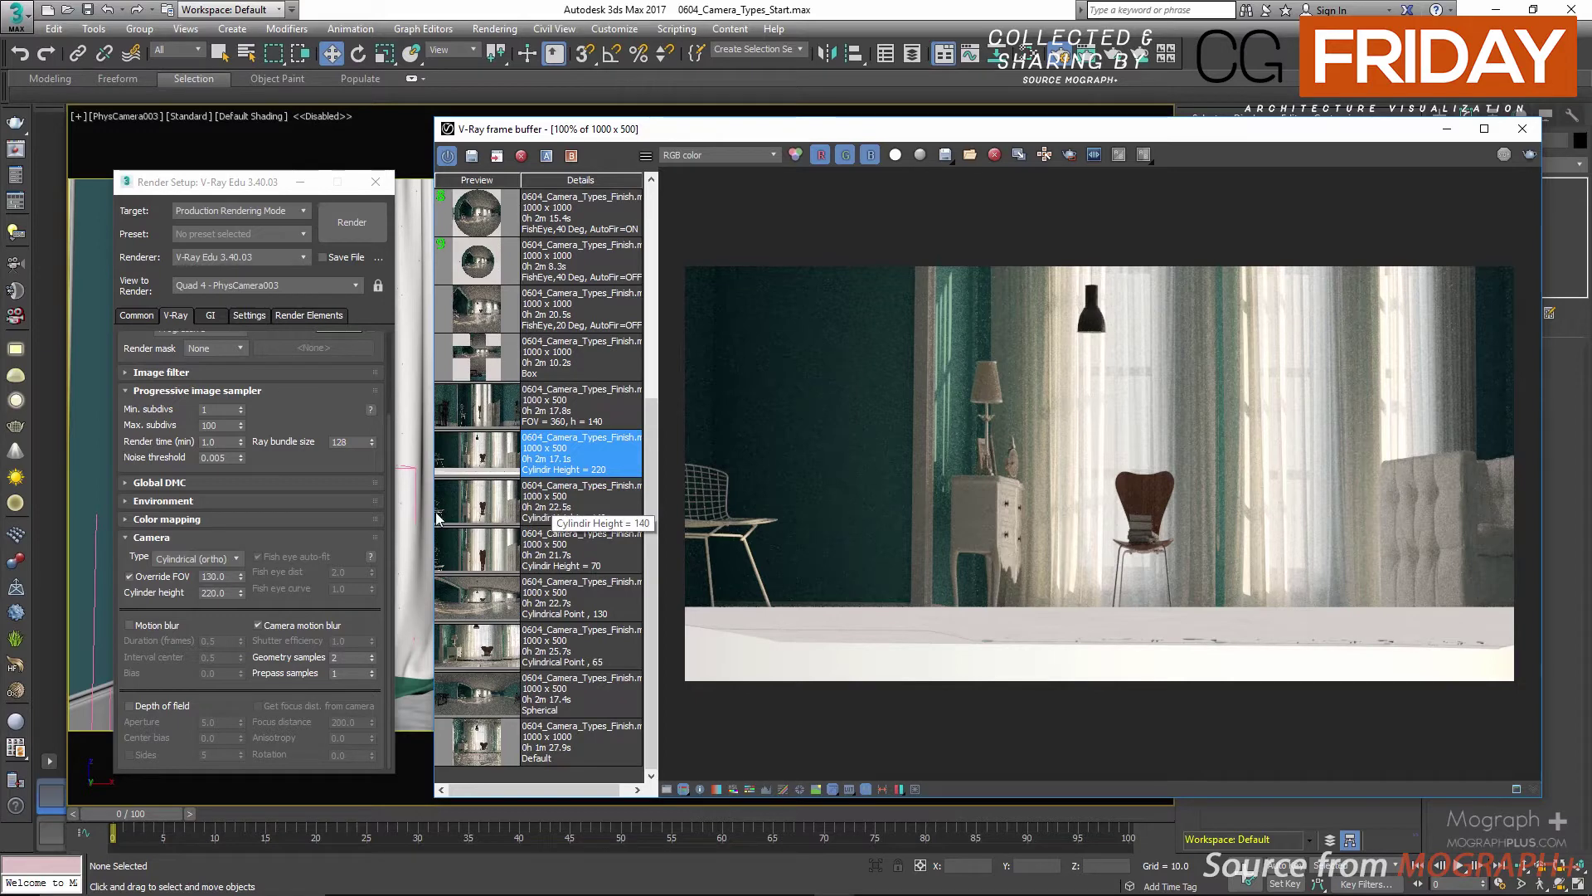
# Set the camera's Override FOV to 360 and Cylinder height to 140, then load the "FOV = 360, h = 140" render
pyautogui.doubleClick(221, 576)
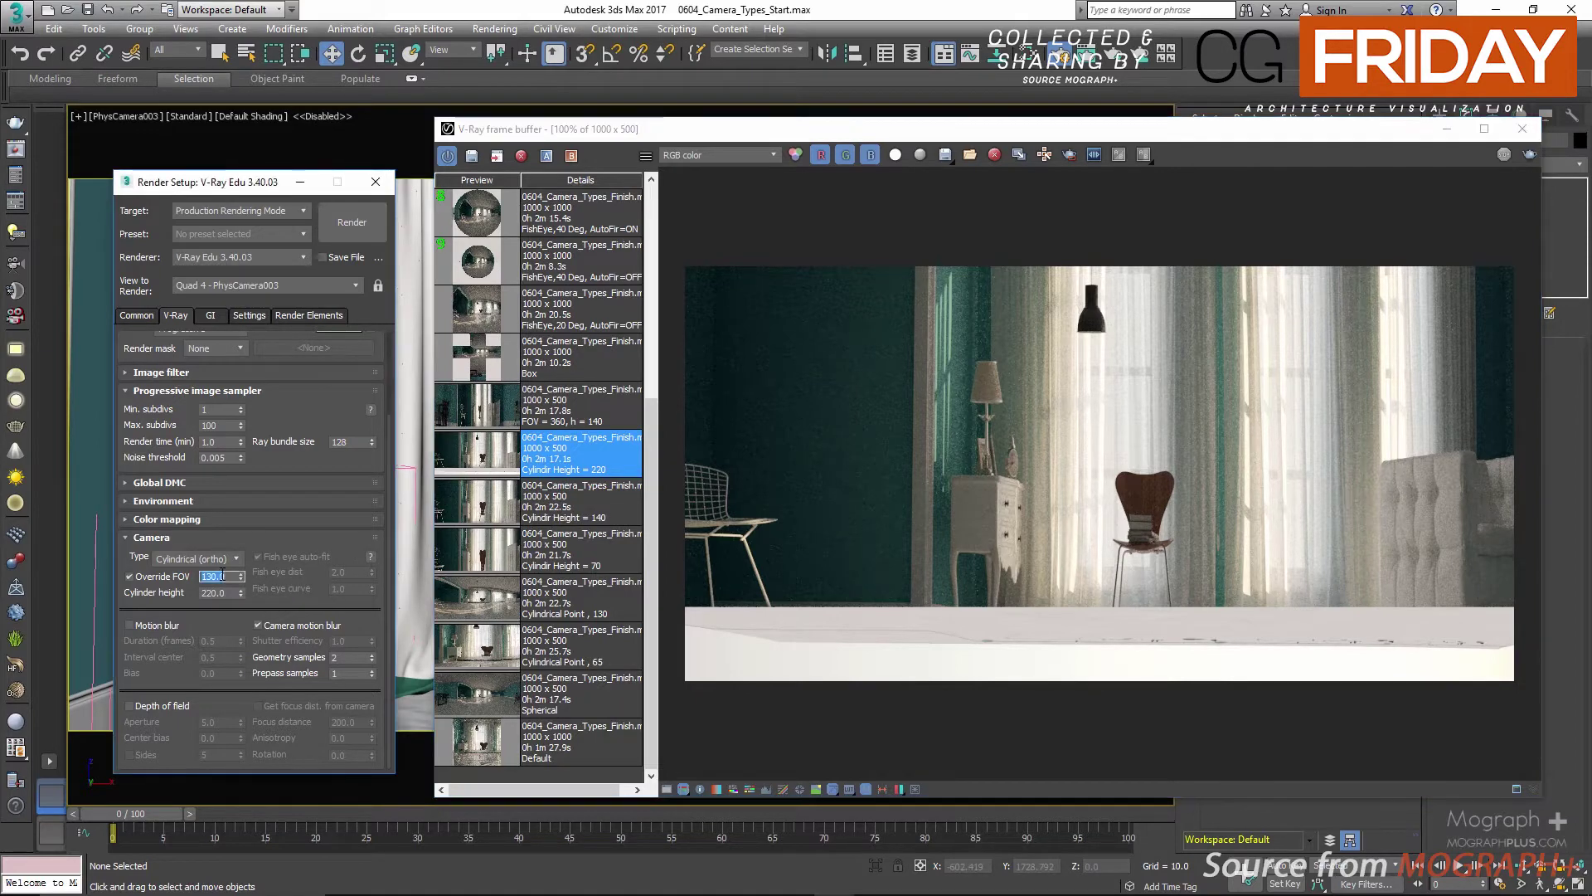
pyautogui.write('360')
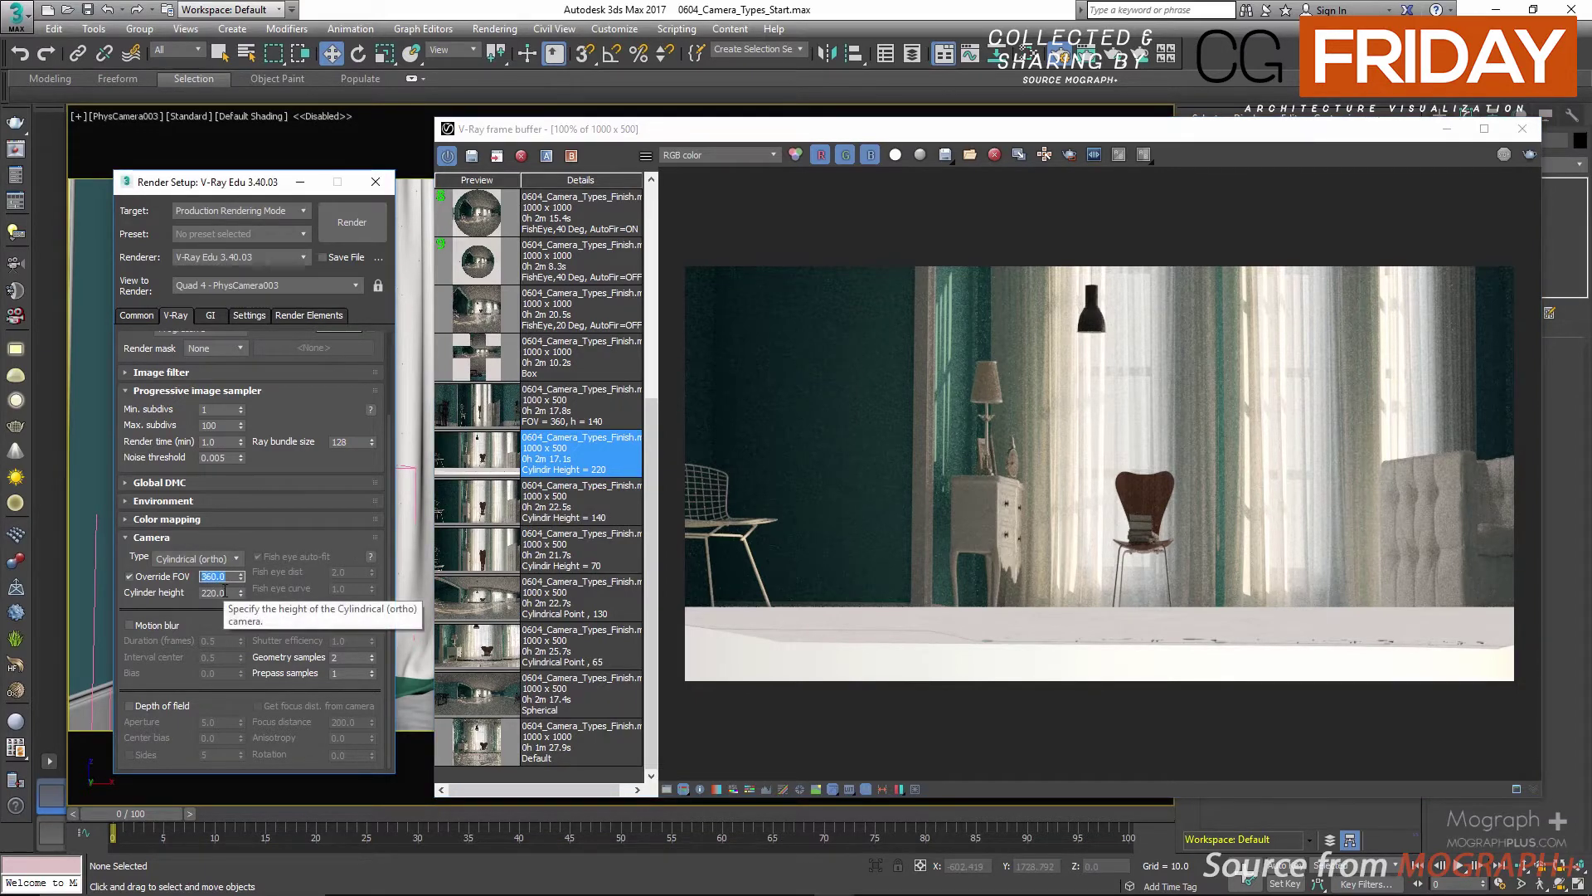
pyautogui.doubleClick(224, 591)
pyautogui.write('140')
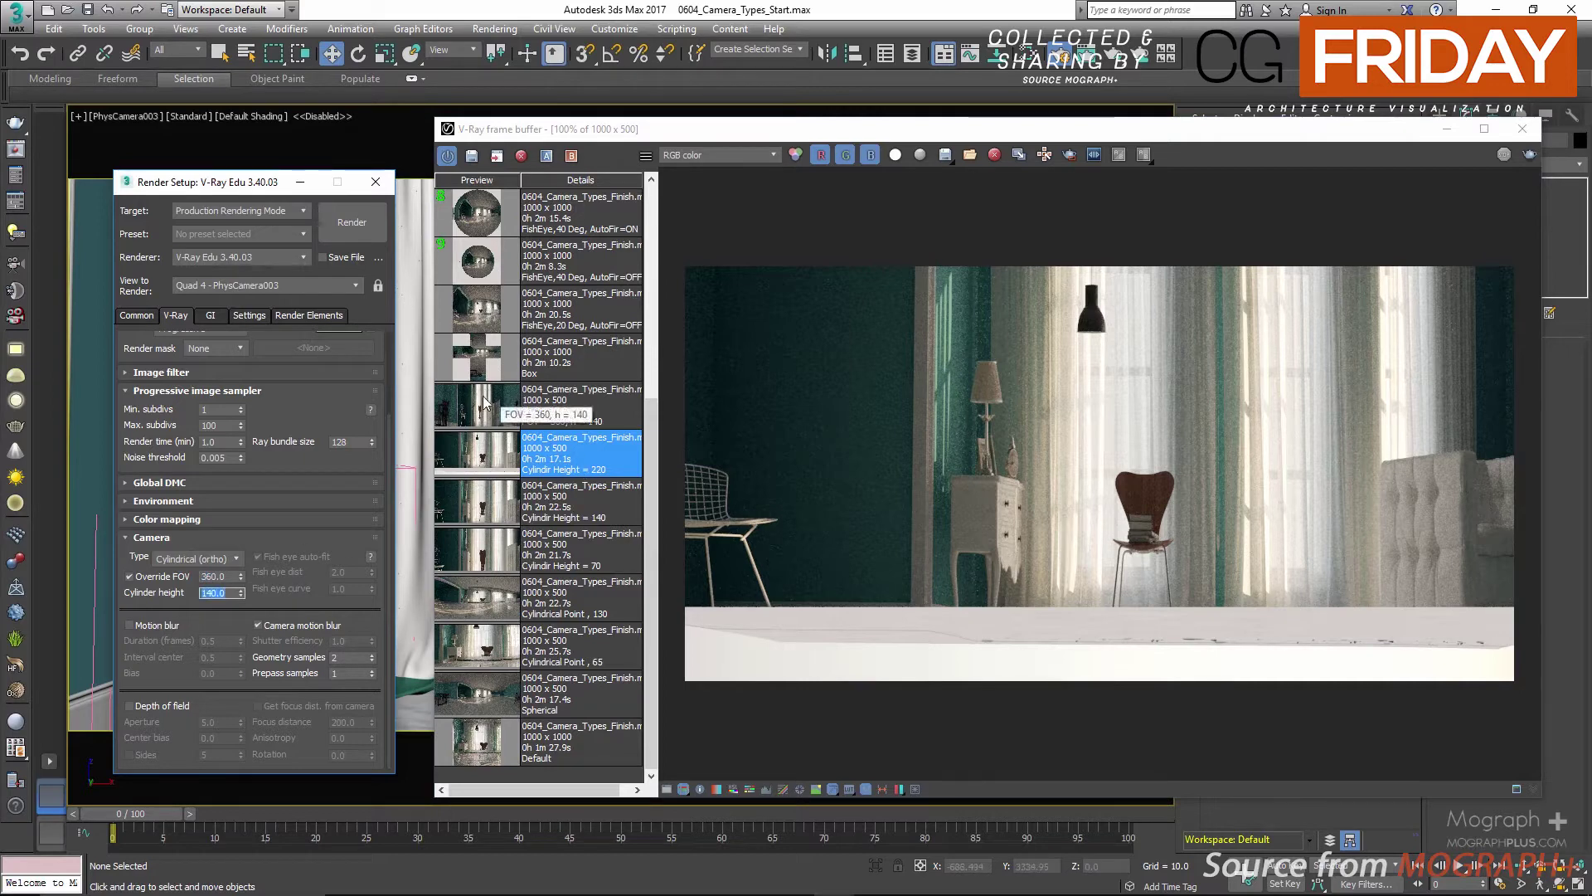
pyautogui.click(485, 403)
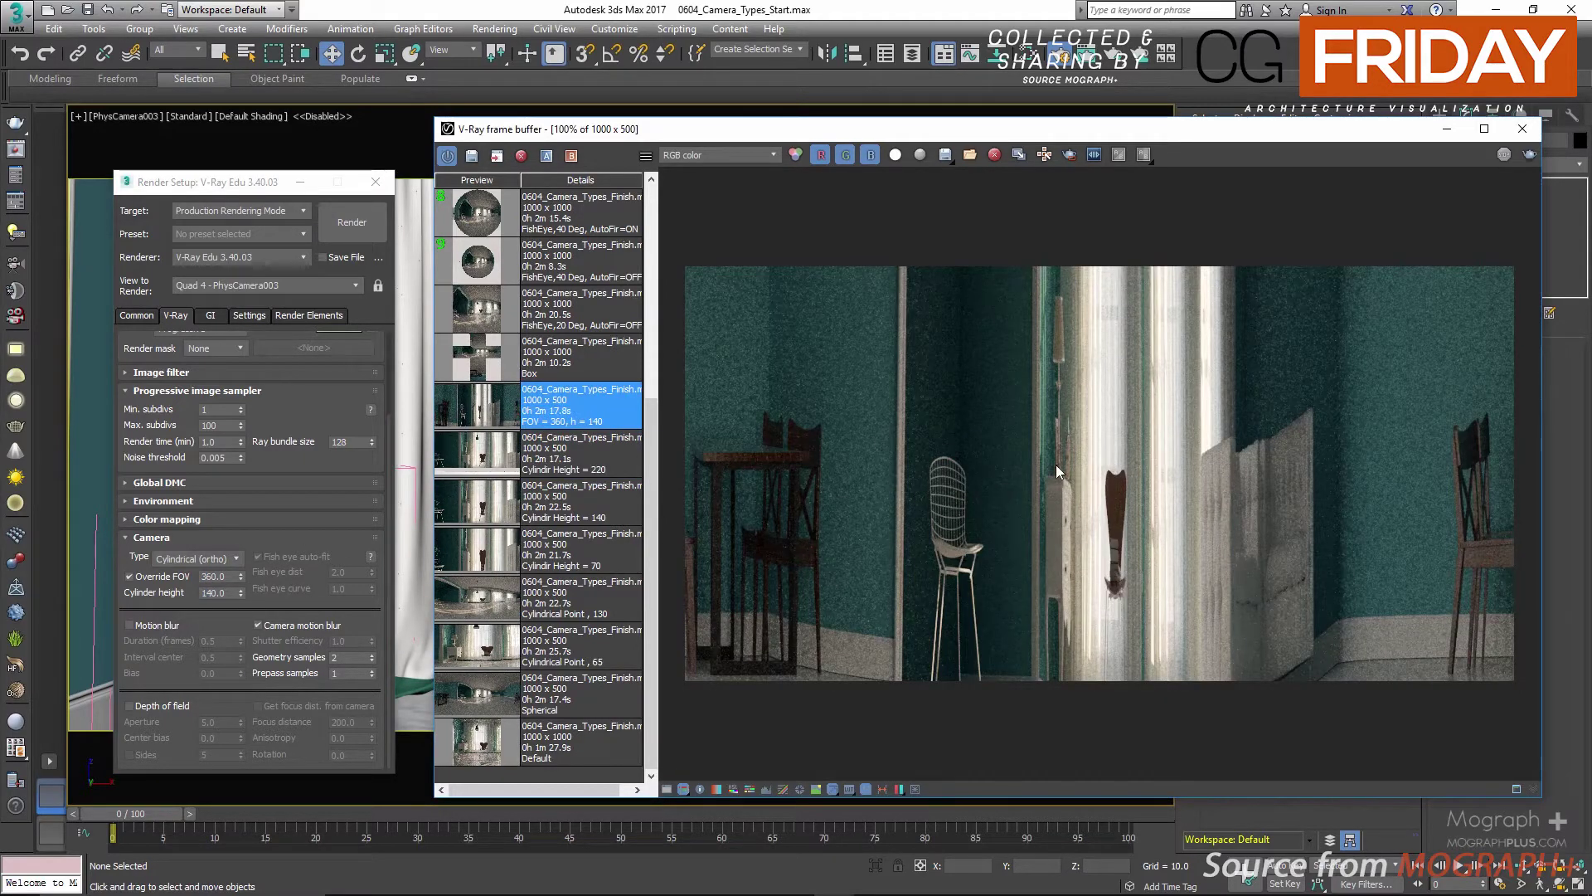
# Examine the 360-degree cylindrical ortho render in the maximized frame buffer, then restore the window size
pyautogui.scroll(1, 1057, 464)
pyautogui.doubleClick(1080, 127)
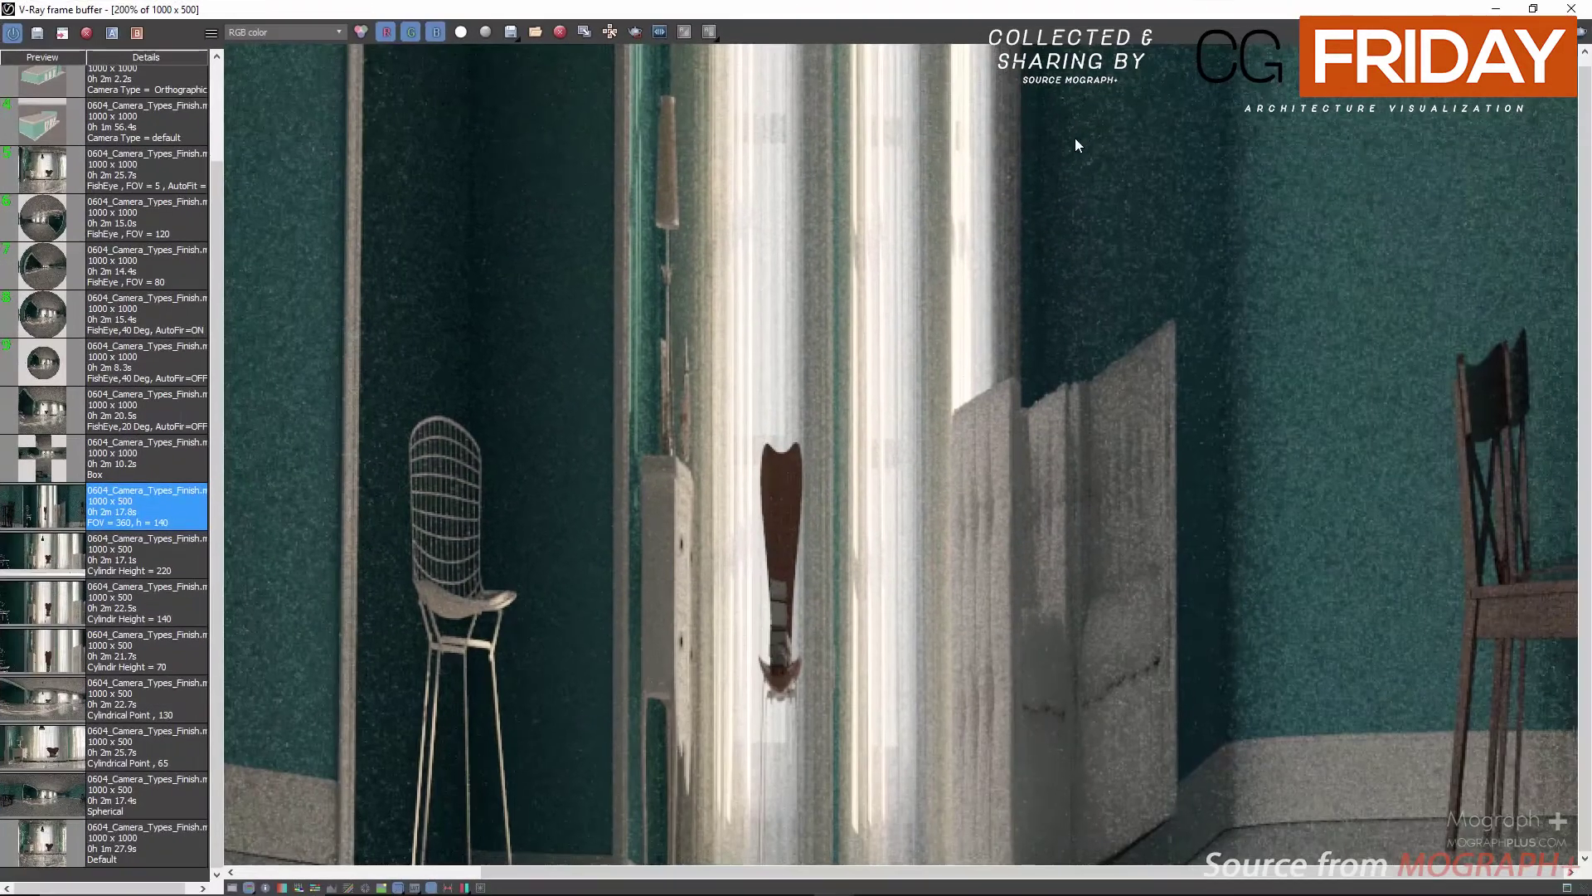
pyautogui.moveTo(715, 485); pyautogui.dragTo(885, 480, button='middle')
pyautogui.scroll(-1, 889, 484)
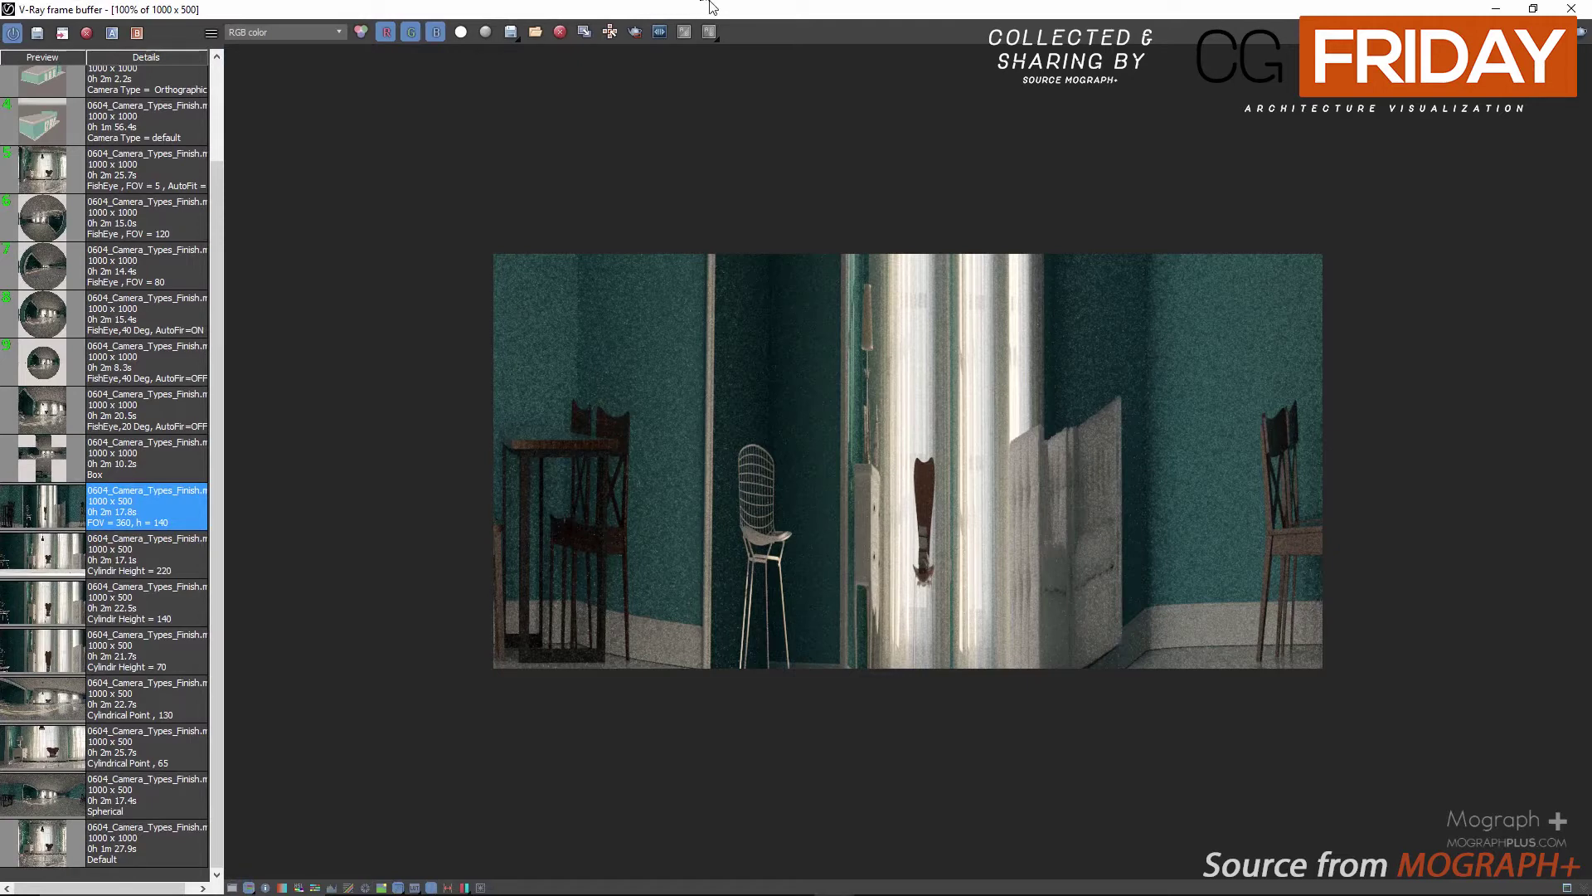
pyautogui.doubleClick(846, 10)
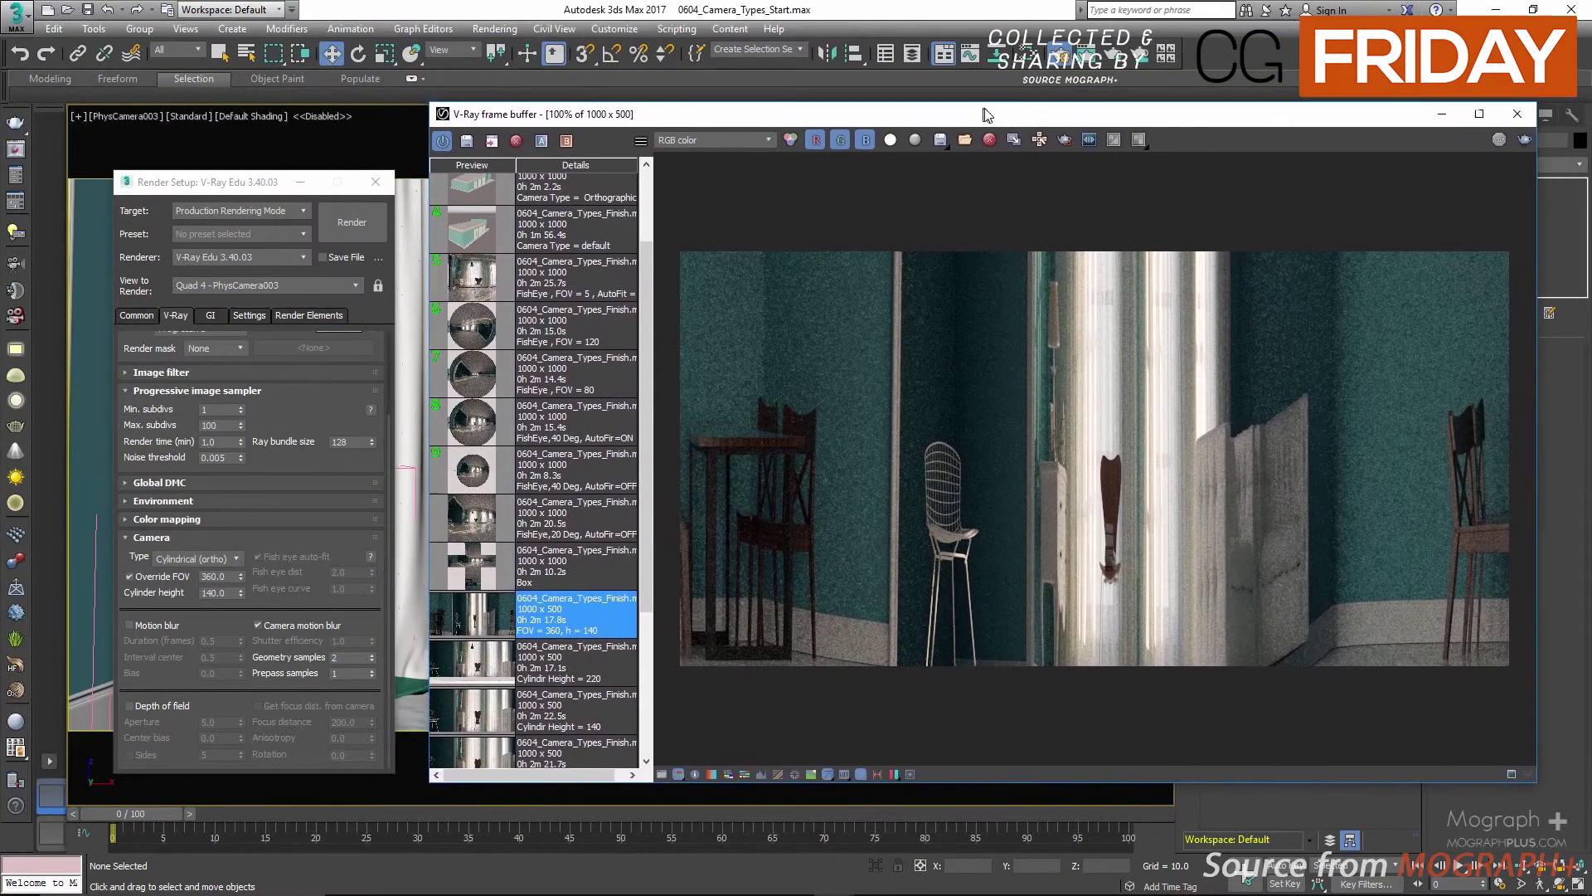
# Change the V-Ray camera type to Box and set the render output height to 1000
pyautogui.click(191, 556)
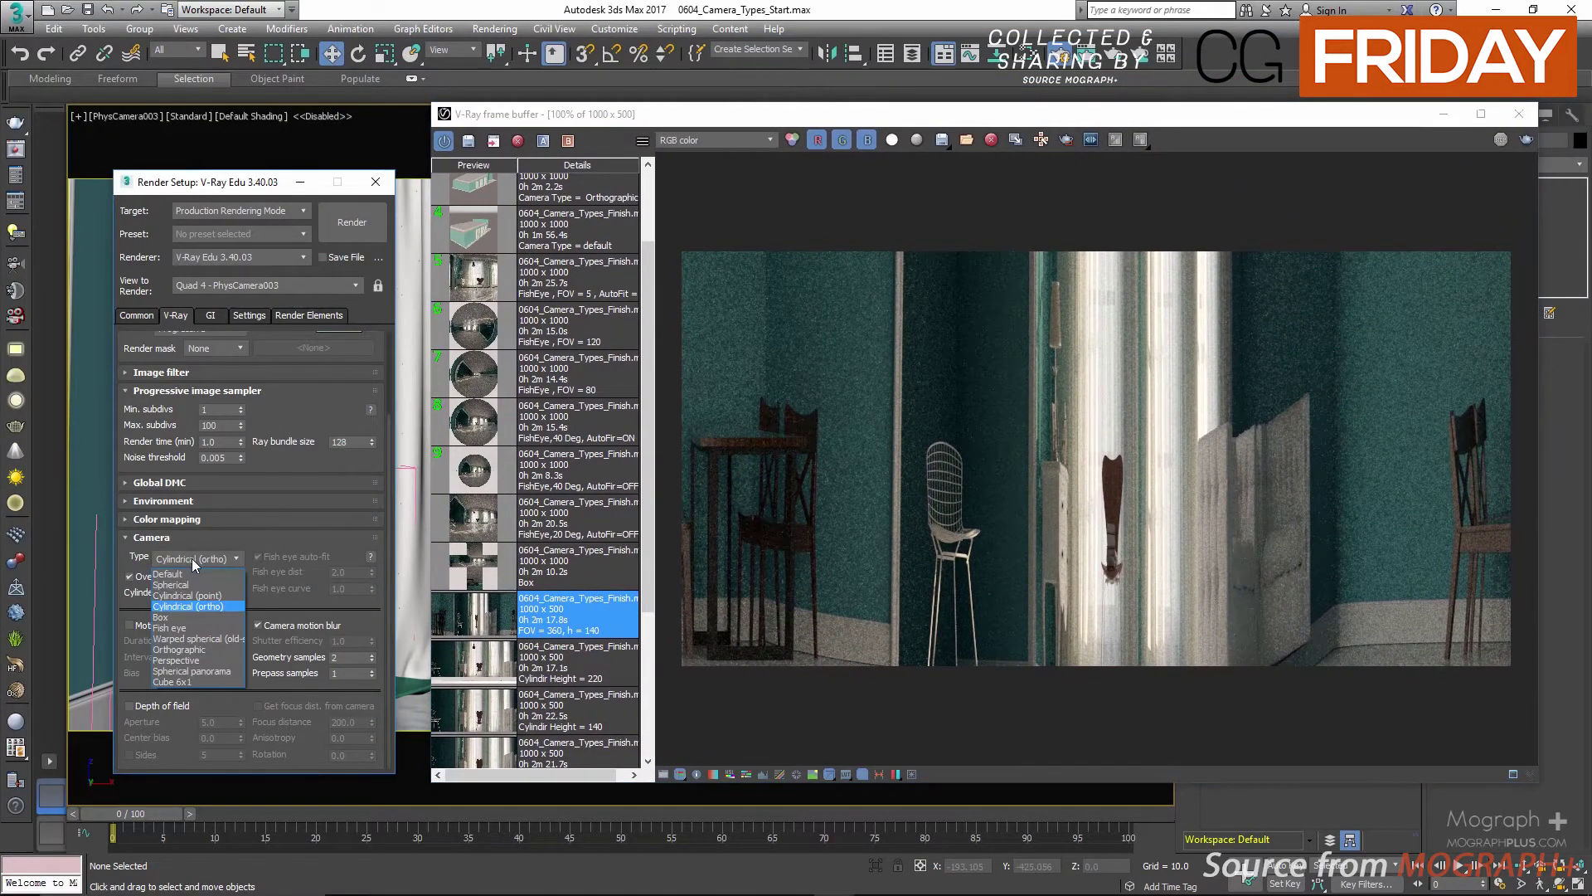
pyautogui.click(179, 622)
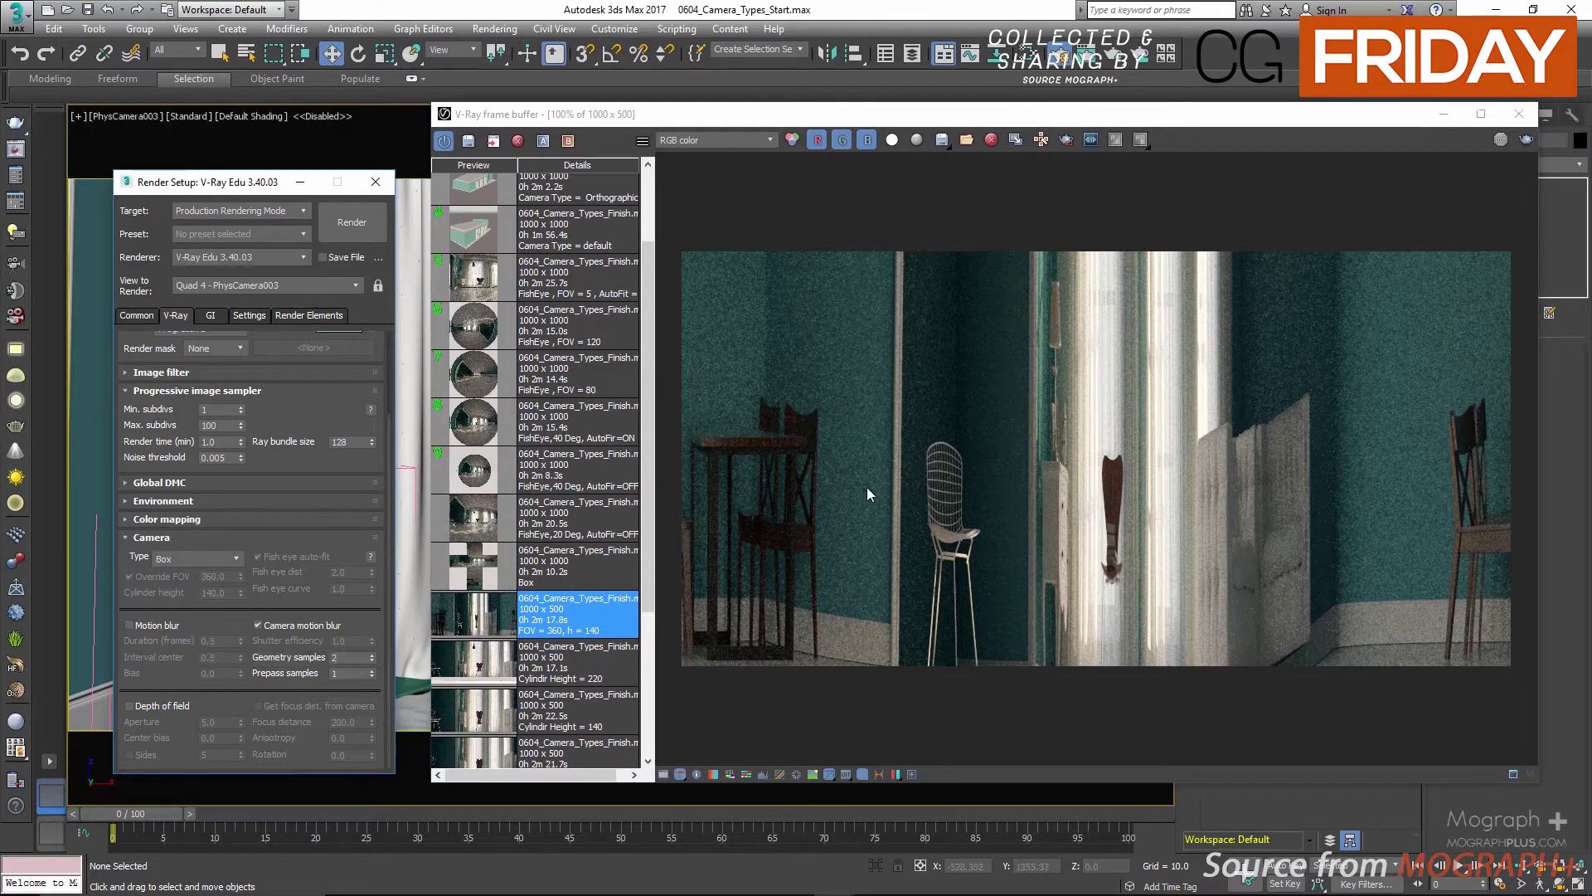
pyautogui.click(116, 315)
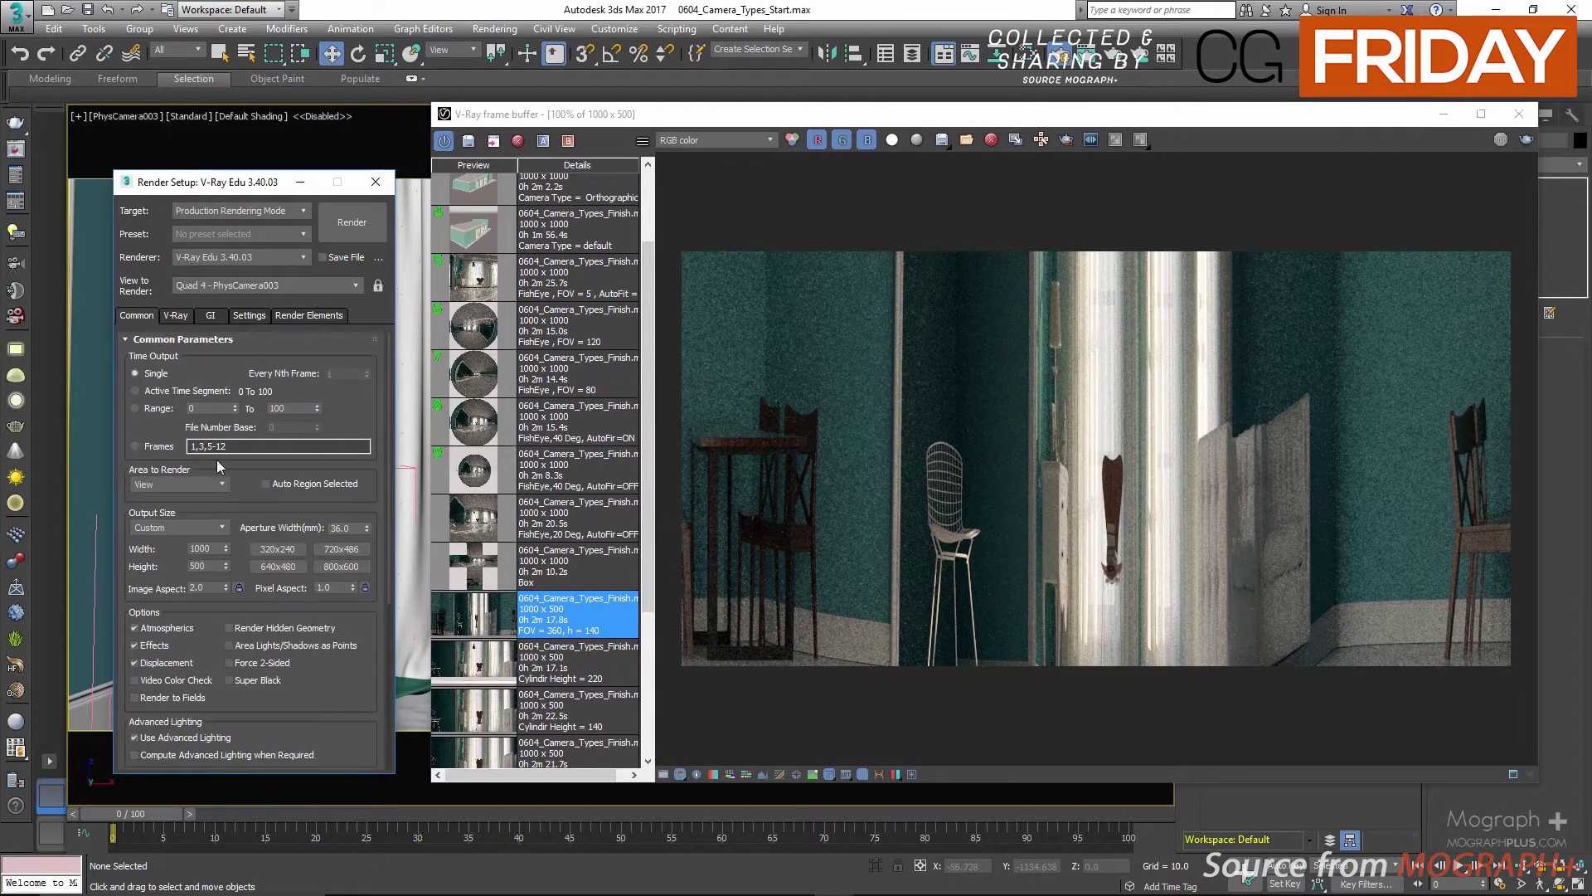
pyautogui.doubleClick(203, 567)
pyautogui.write('1000')
pyautogui.press('Return')
# Load the "Box" render from the history at 100% zoom and fit the enlarged frame buffer window beside the render settings
pyautogui.click(489, 570)
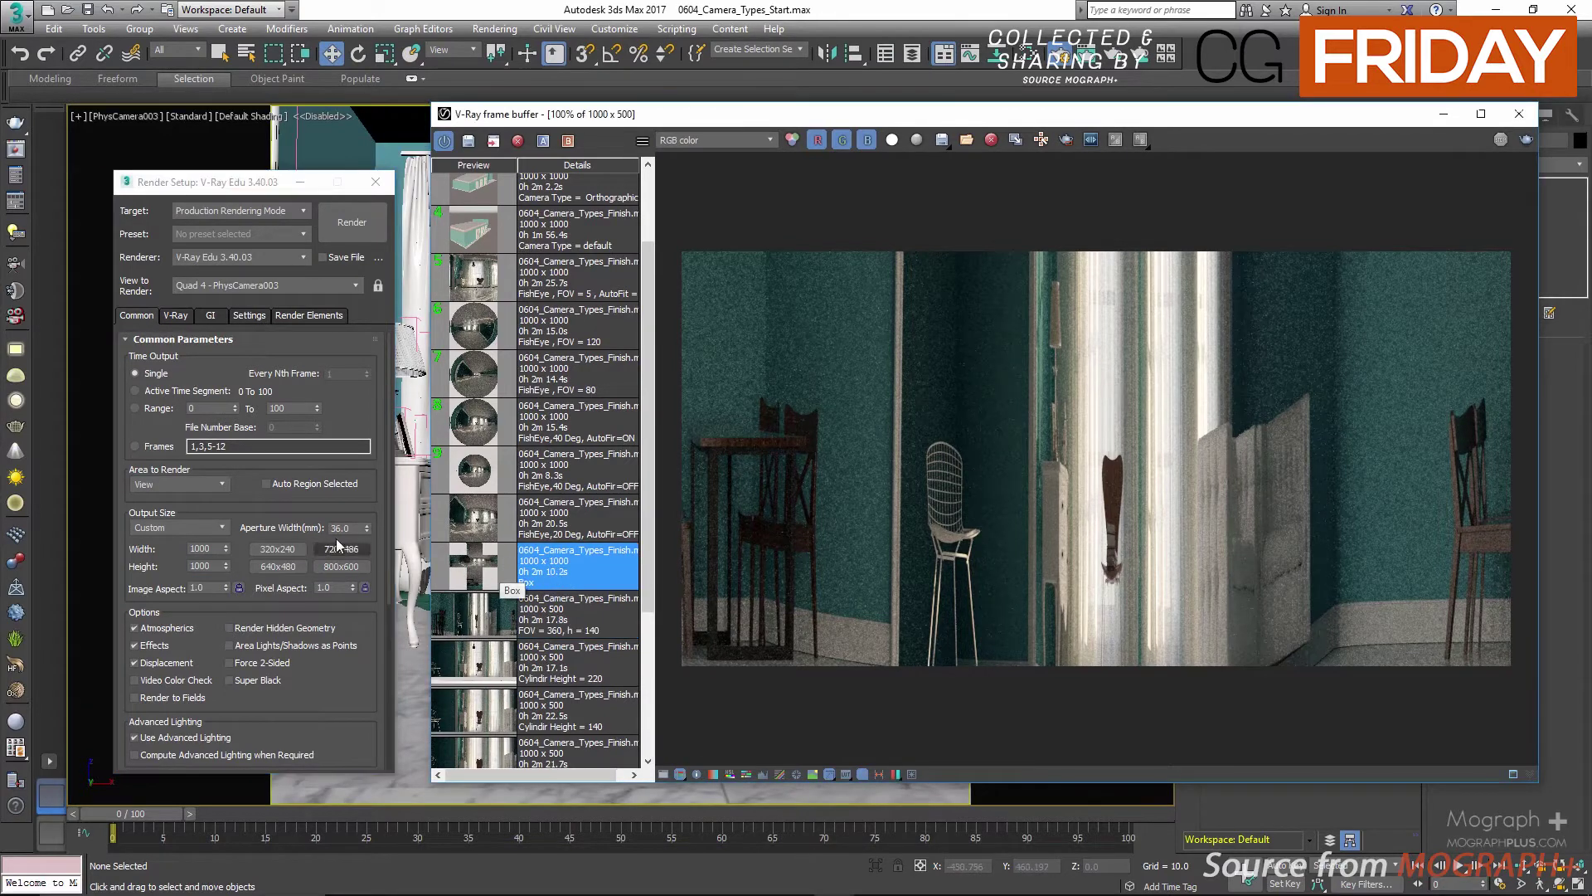
pyautogui.click(175, 315)
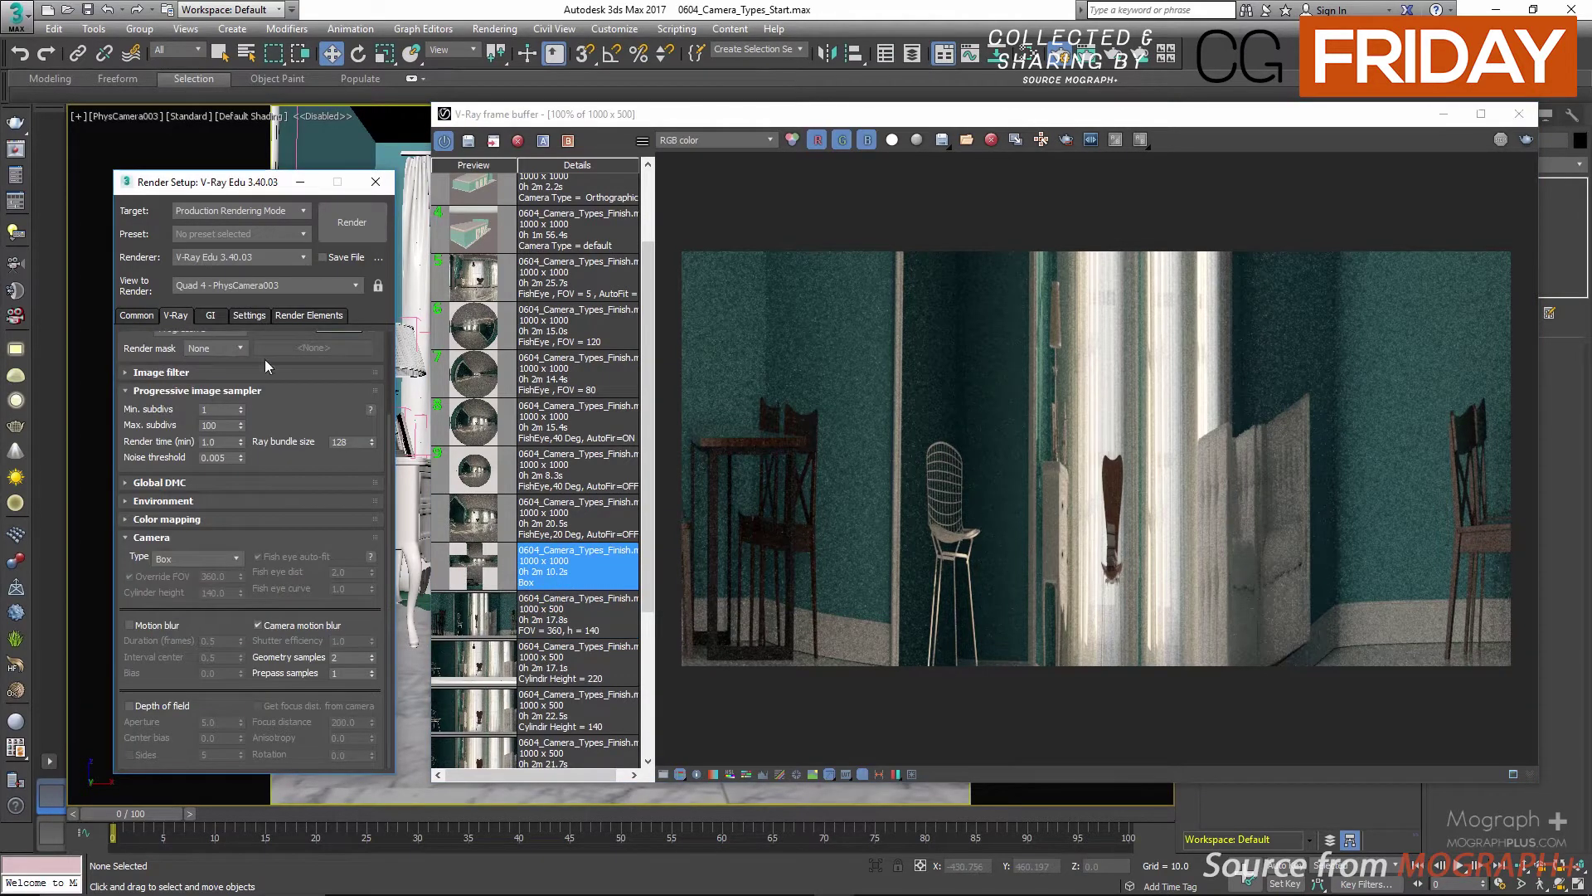
pyautogui.doubleClick(464, 562)
pyautogui.doubleClick(1141, 116)
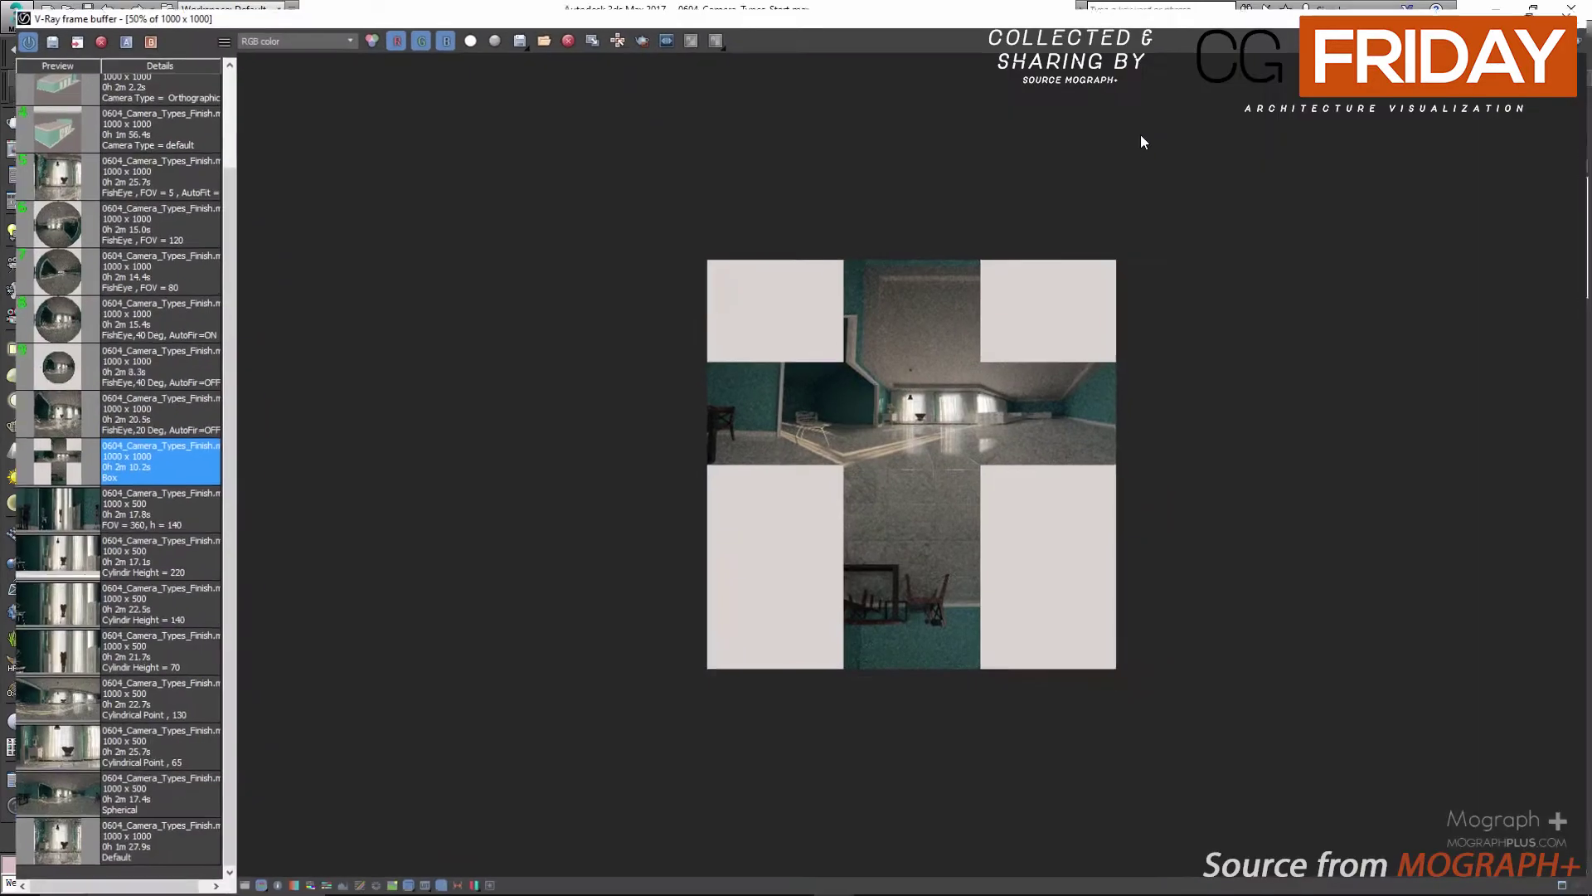
pyautogui.doubleClick(1011, 388)
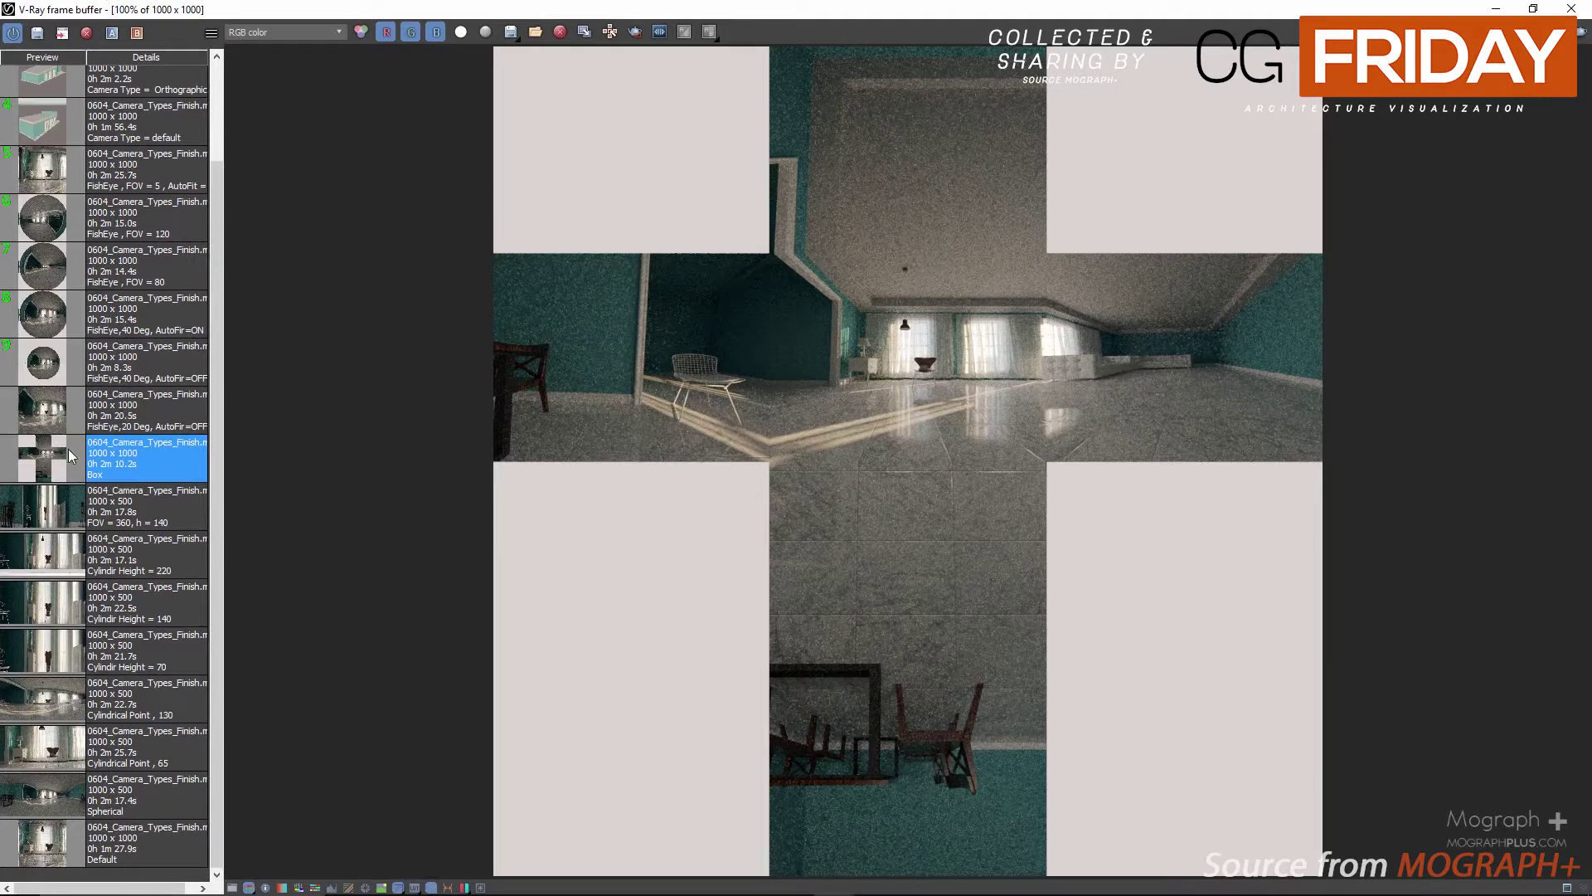
pyautogui.moveTo(804, 9); pyautogui.dragTo(1178, 18)
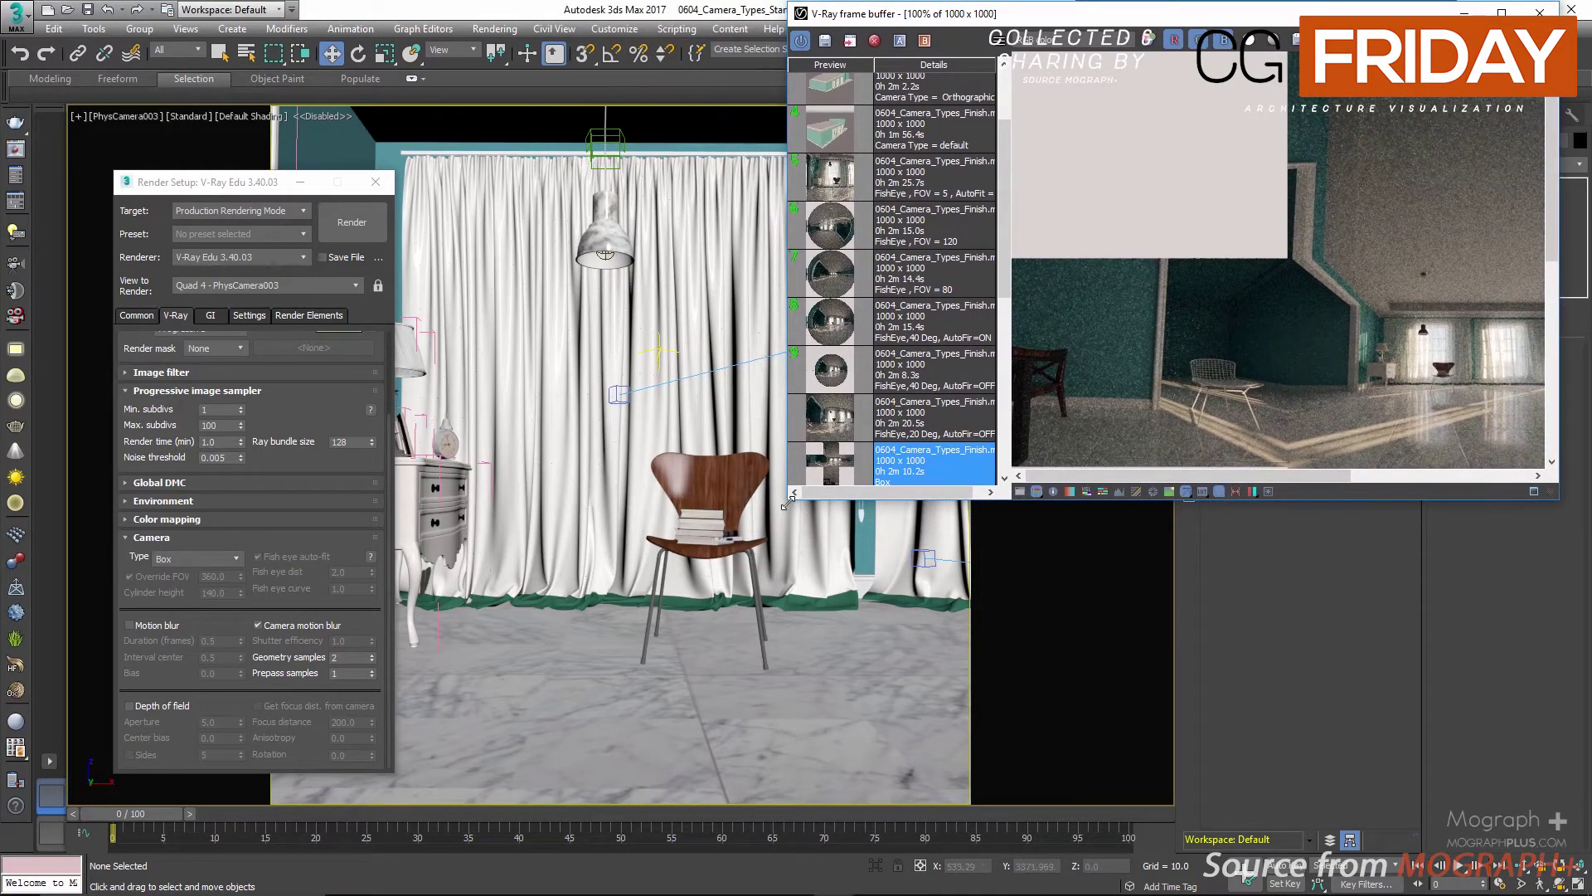
pyautogui.moveTo(788, 503); pyautogui.dragTo(459, 890)
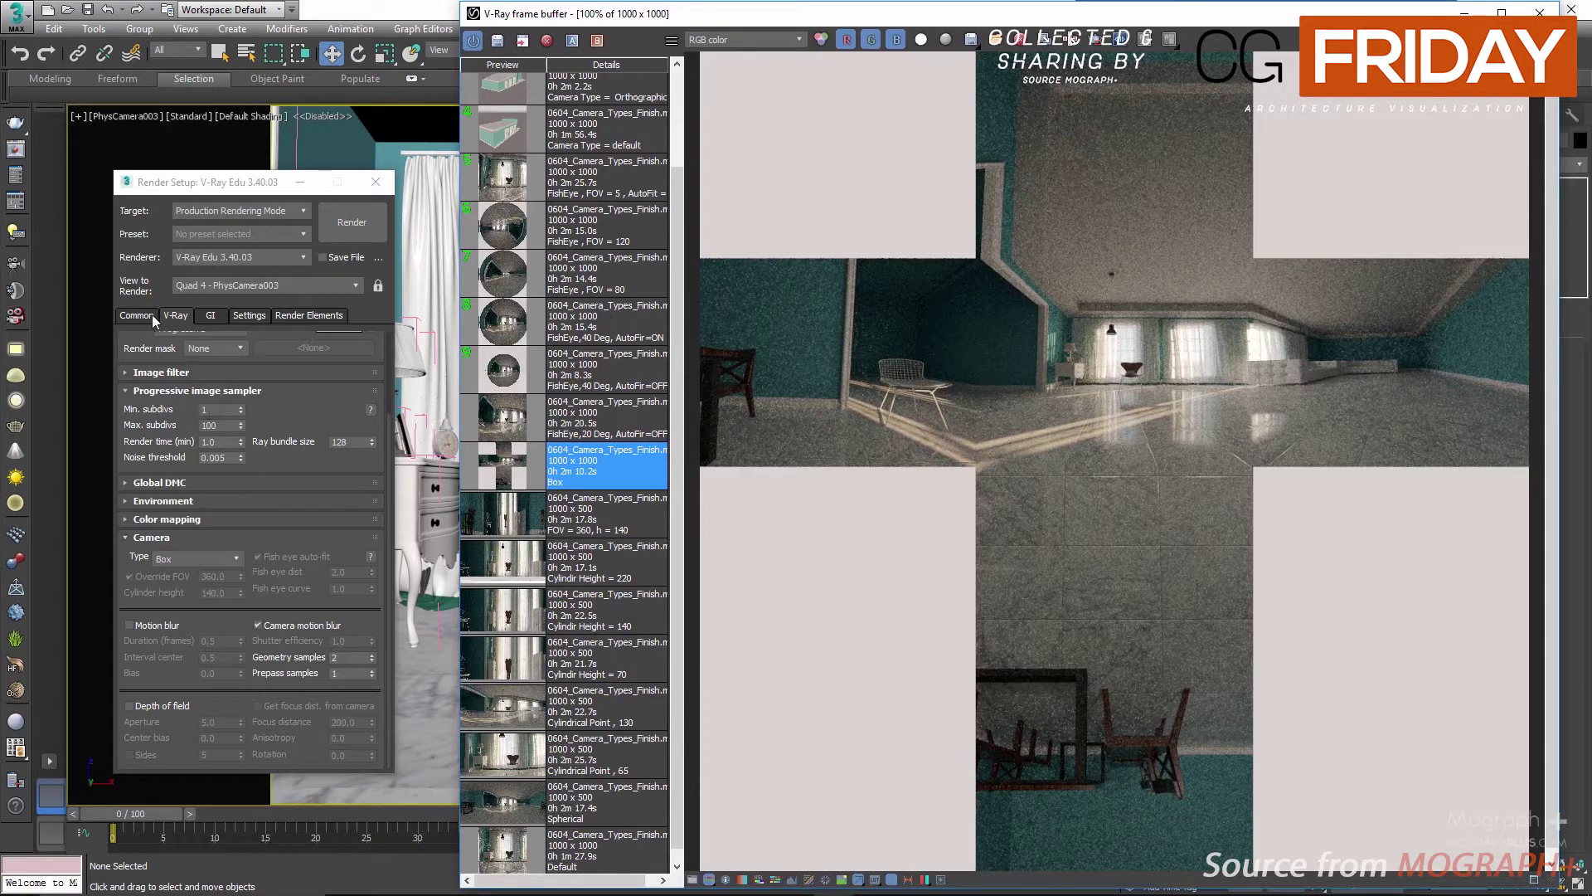
# Change the V-Ray camera type to Fish eye and load the "FishEye,20 Deg, AutoFir=OFF" render from the history
pyautogui.click(194, 559)
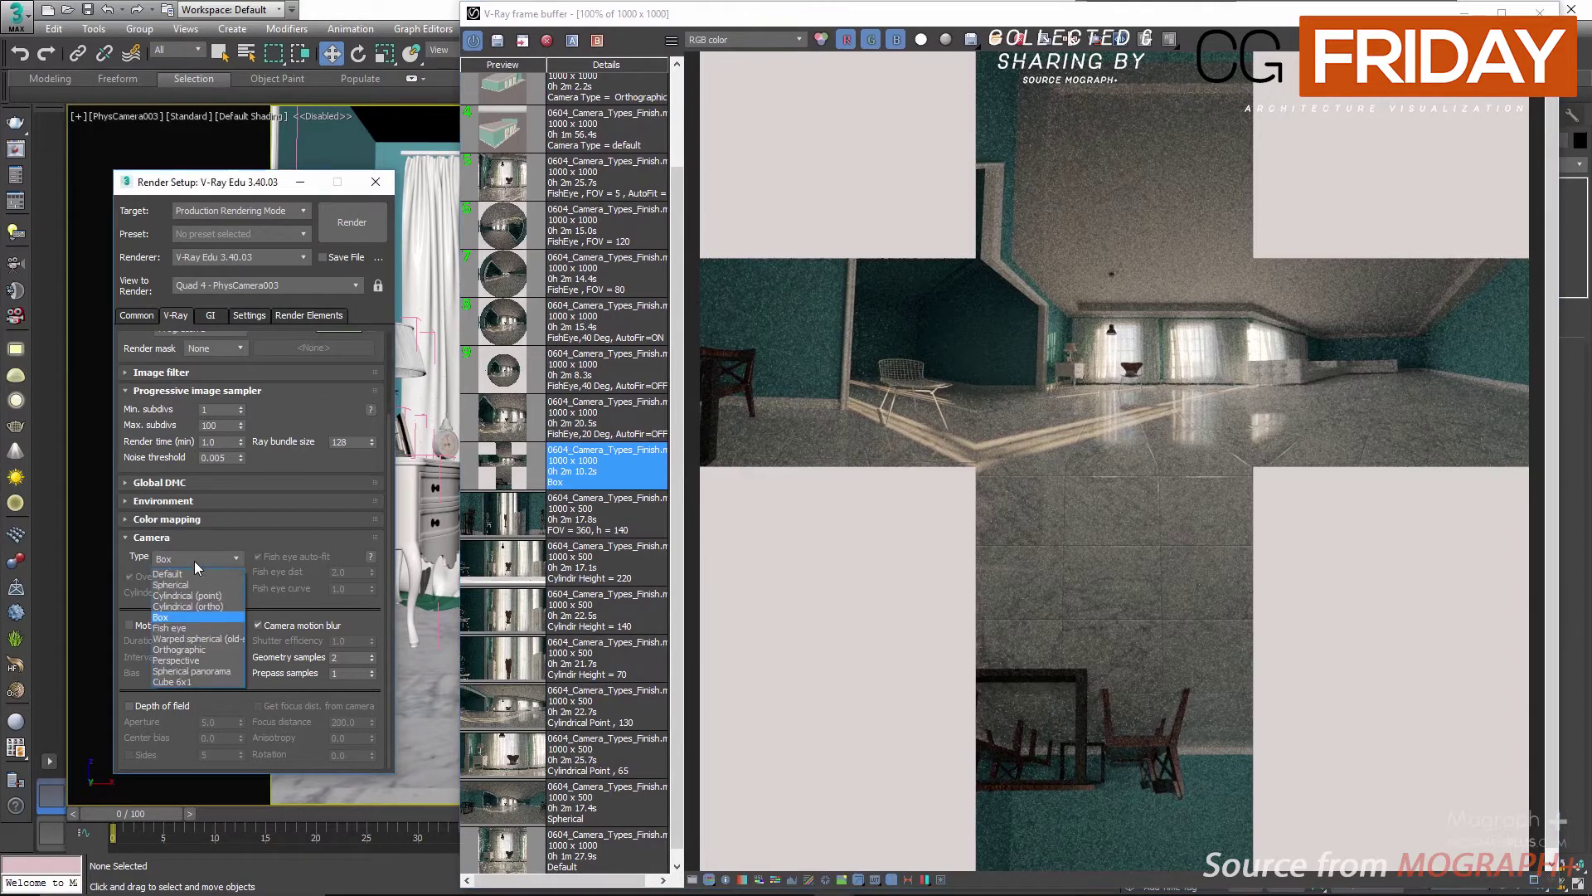
pyautogui.click(191, 629)
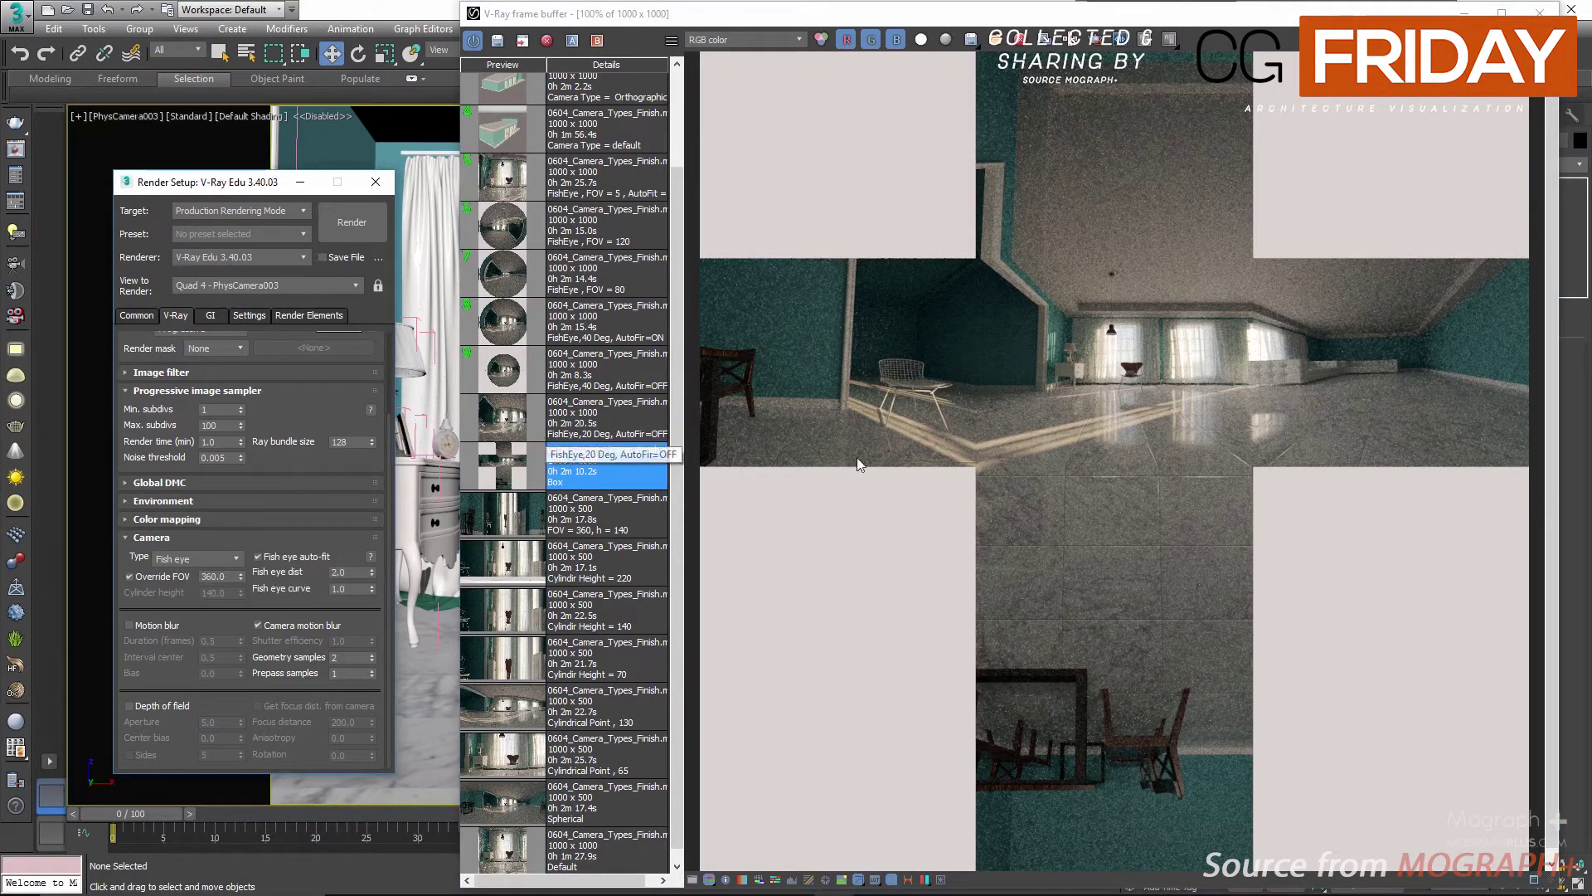
pyautogui.doubleClick(506, 423)
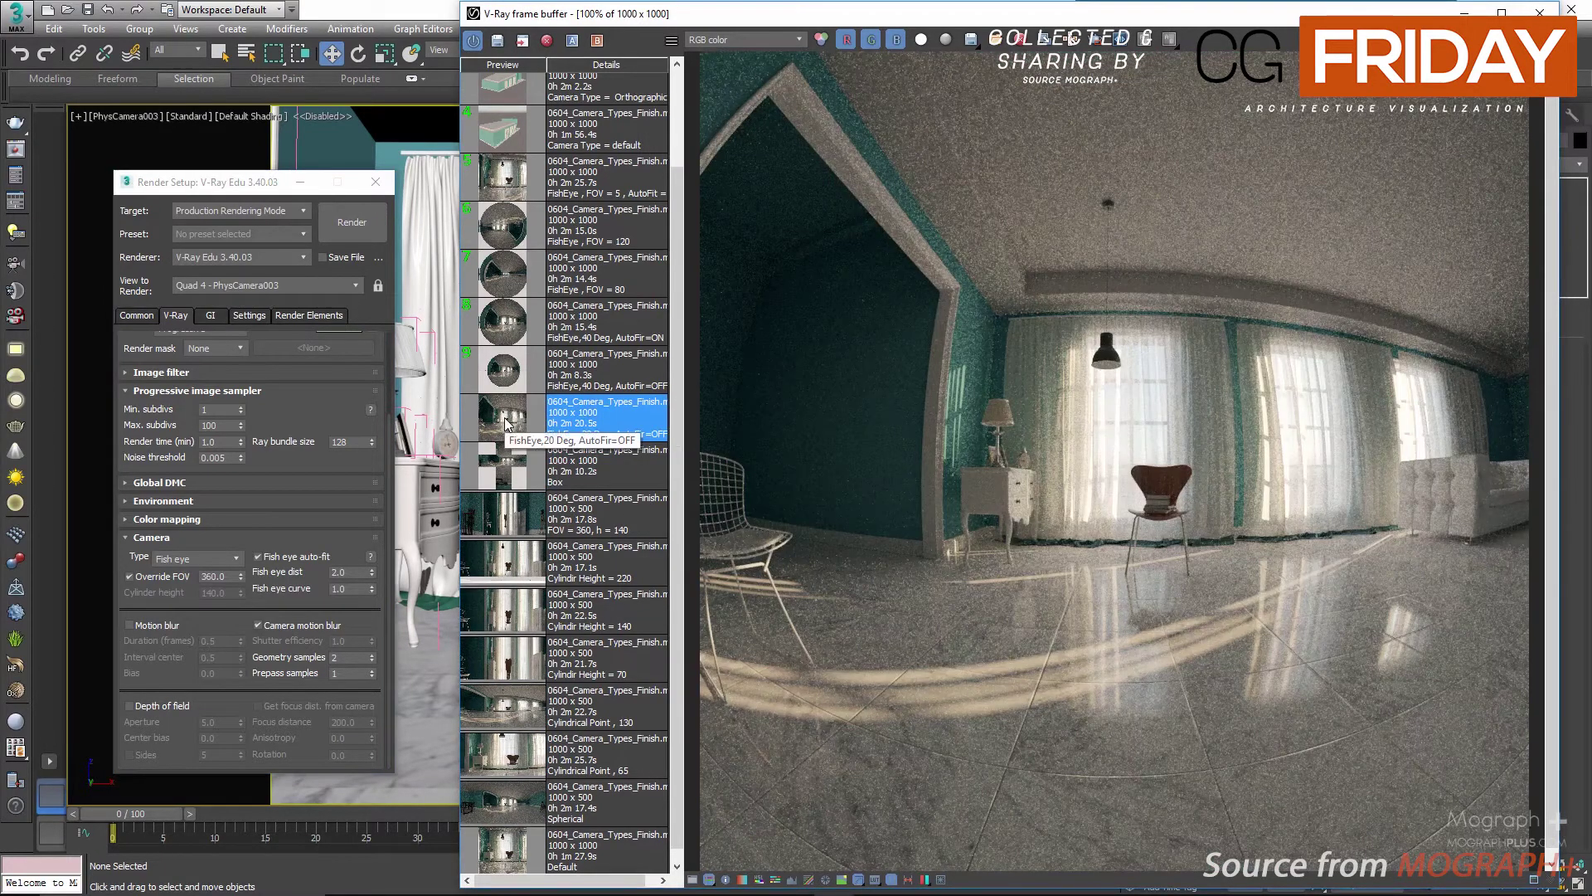
pyautogui.click(302, 564)
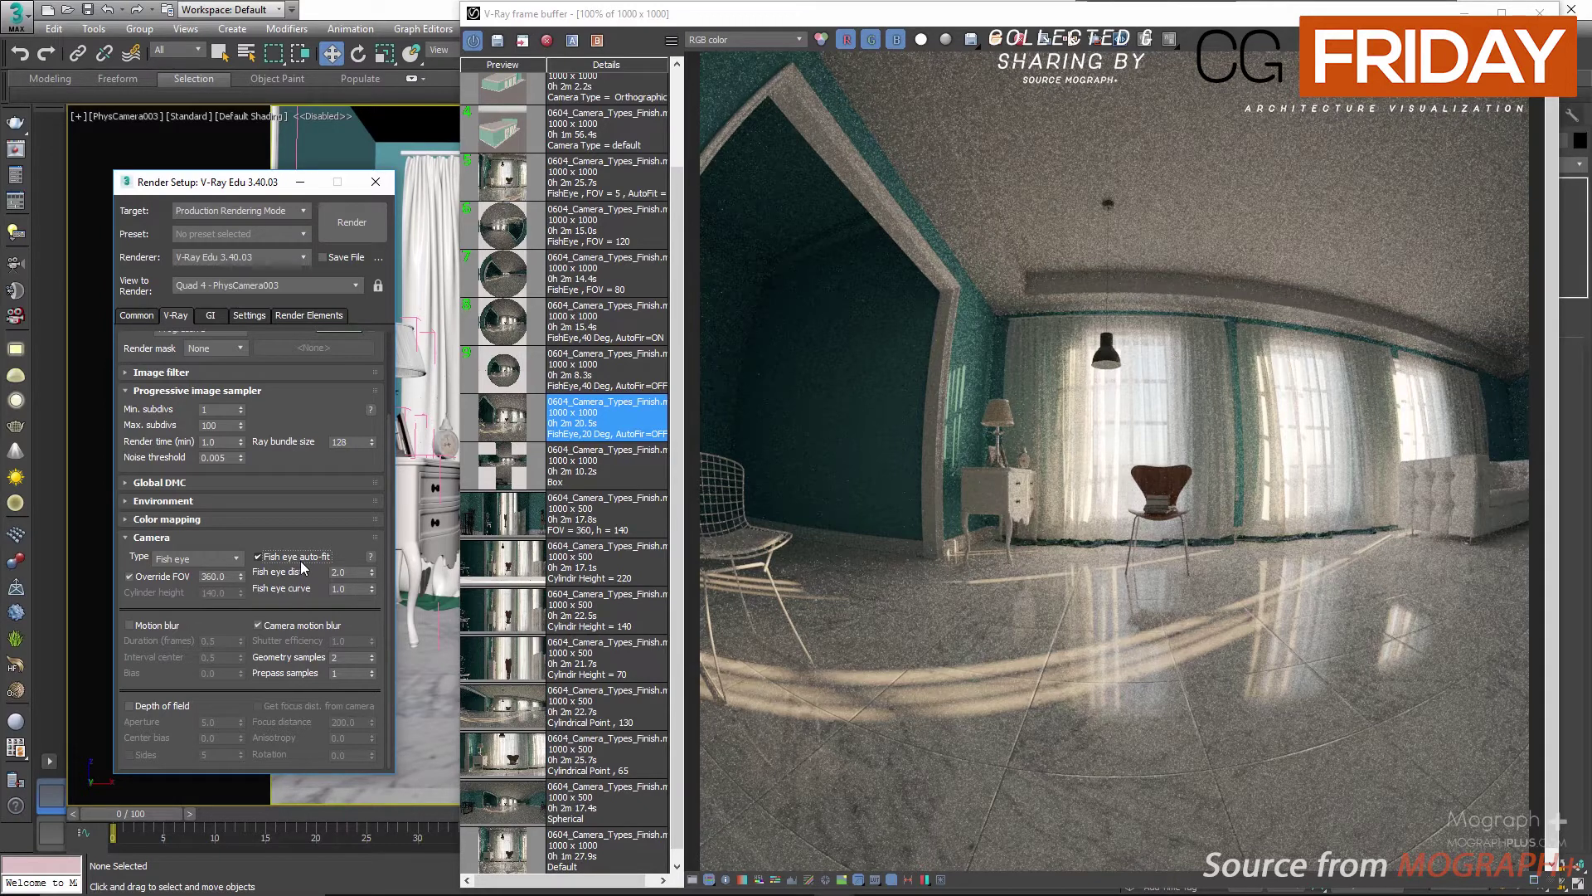
pyautogui.doubleClick(345, 572)
pyautogui.doubleClick(341, 589)
pyautogui.write('0')
pyautogui.press('Return')
pyautogui.write('21')
# Set the fish eye camera to Override FOV 20 with auto-fit off and select the "FishEye,20 Deg, AutoFir=OFF" render in the history
pyautogui.click(214, 574)
pyautogui.write('20')
pyautogui.click(496, 424)
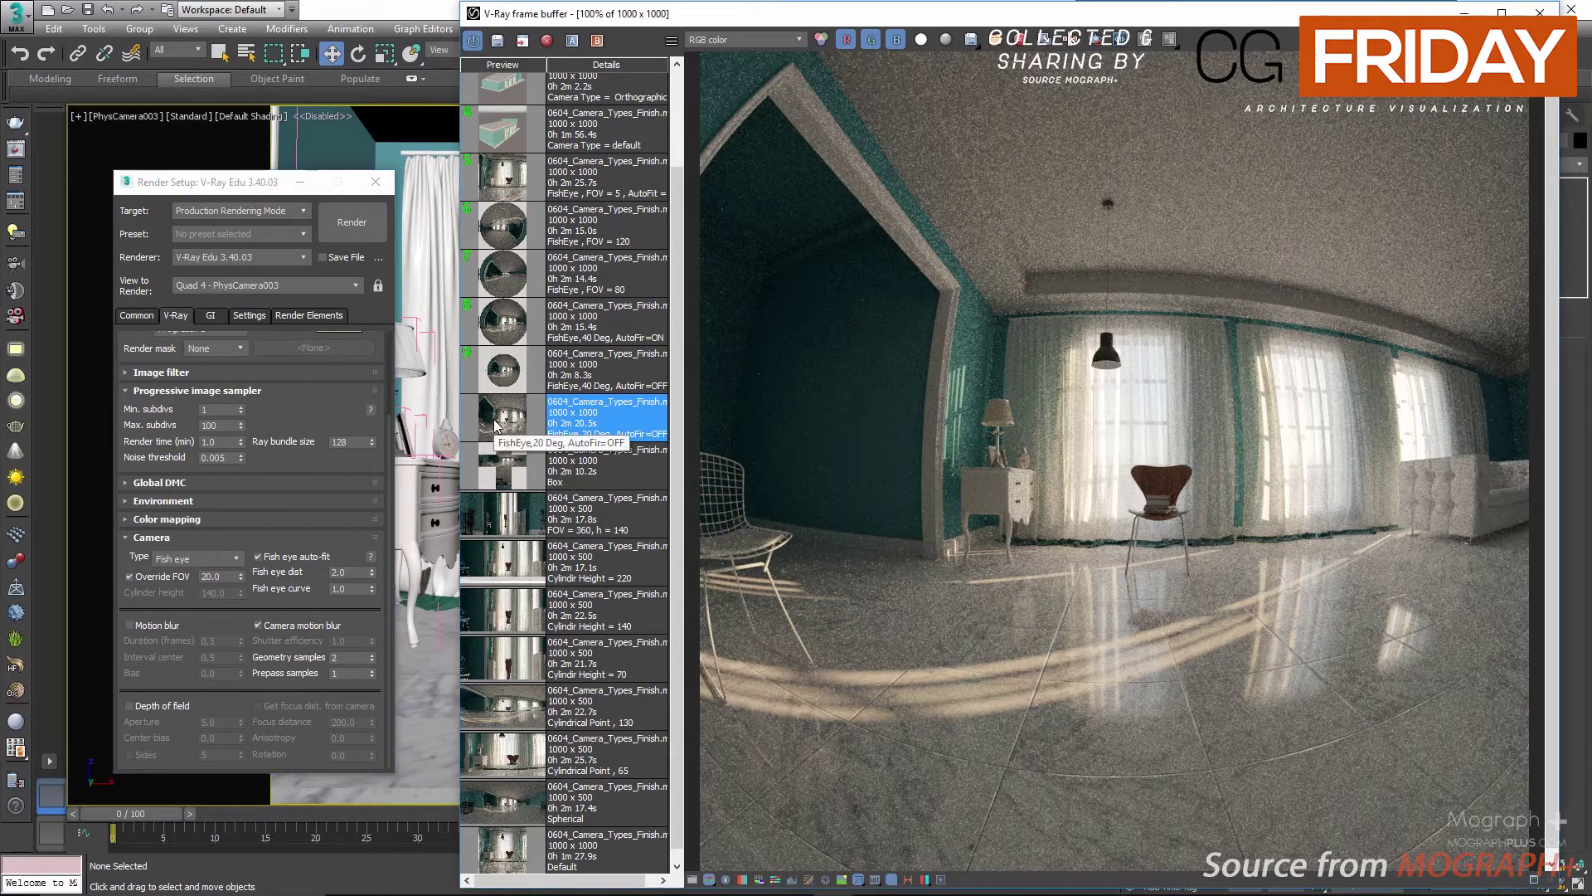
pyautogui.click(275, 539)
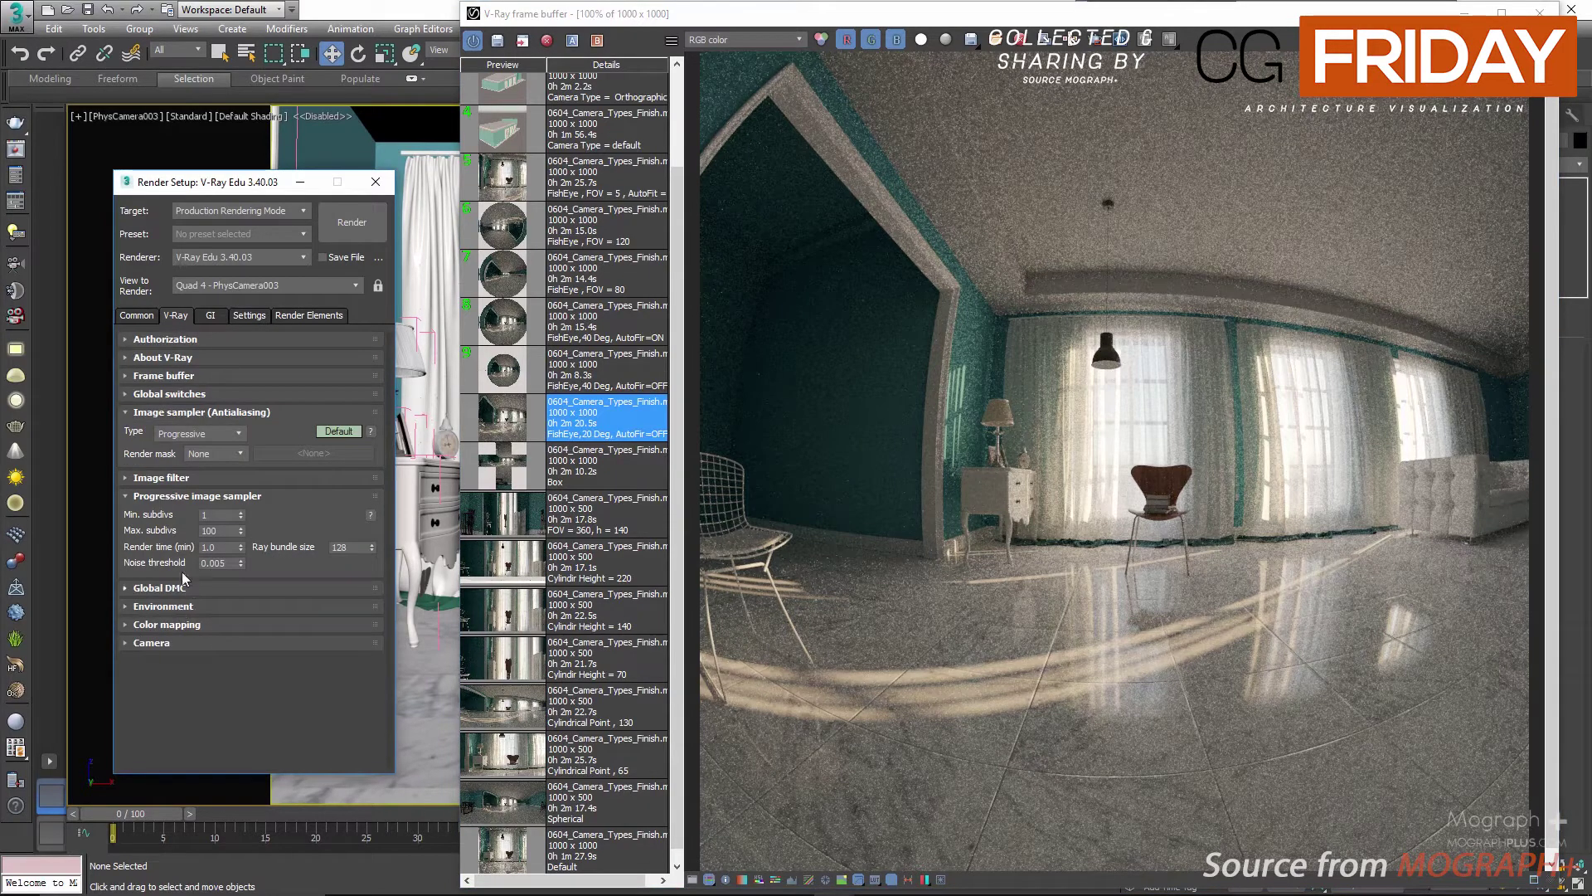
pyautogui.click(180, 645)
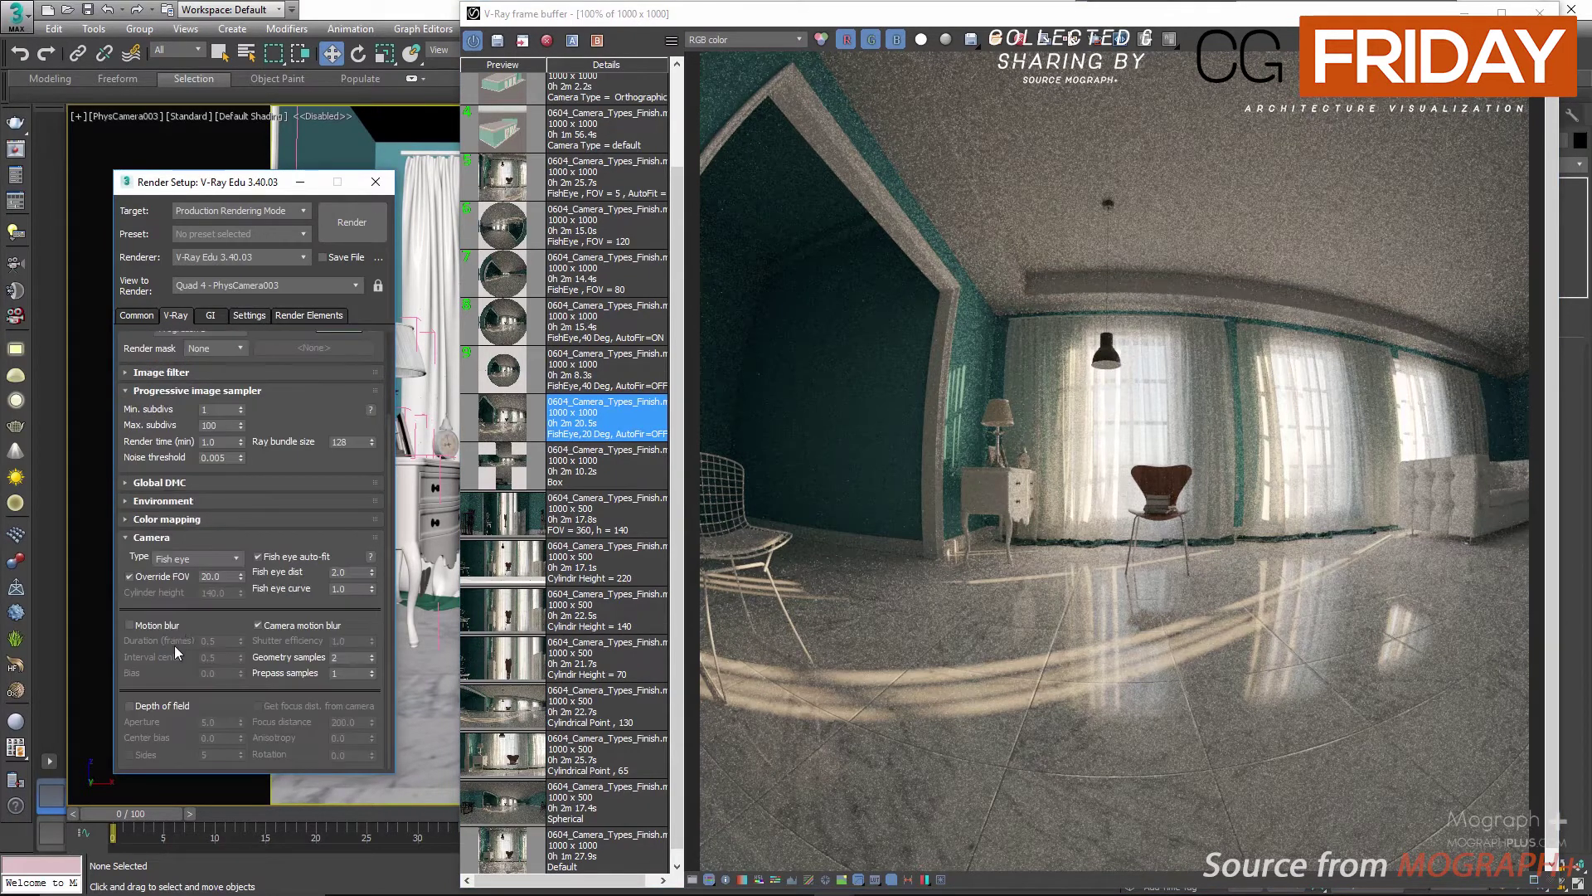
pyautogui.click(294, 558)
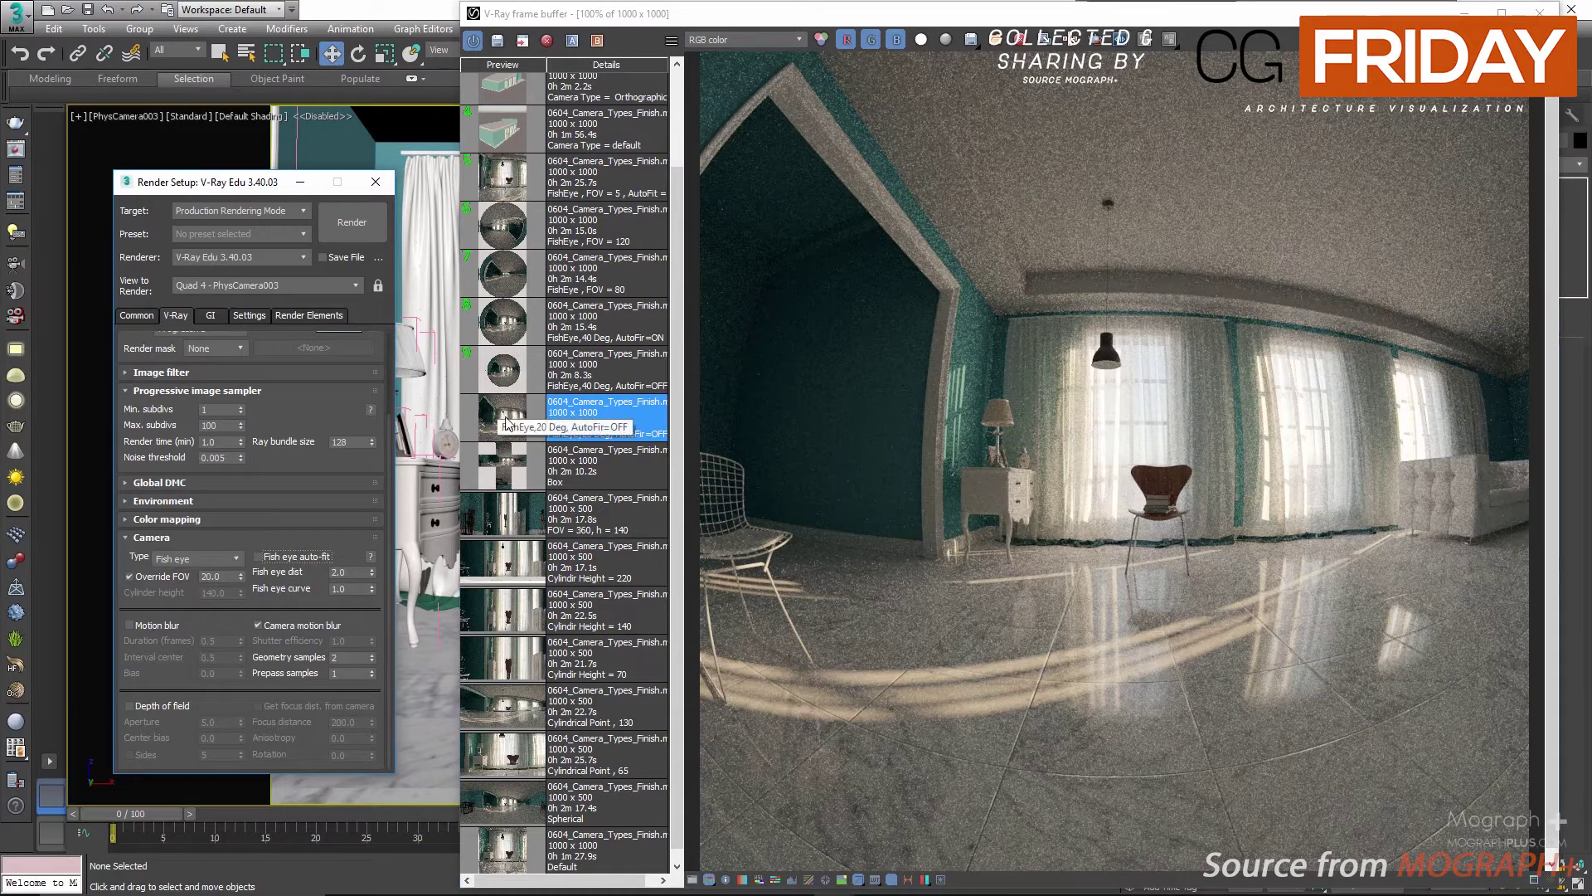
pyautogui.click(539, 417)
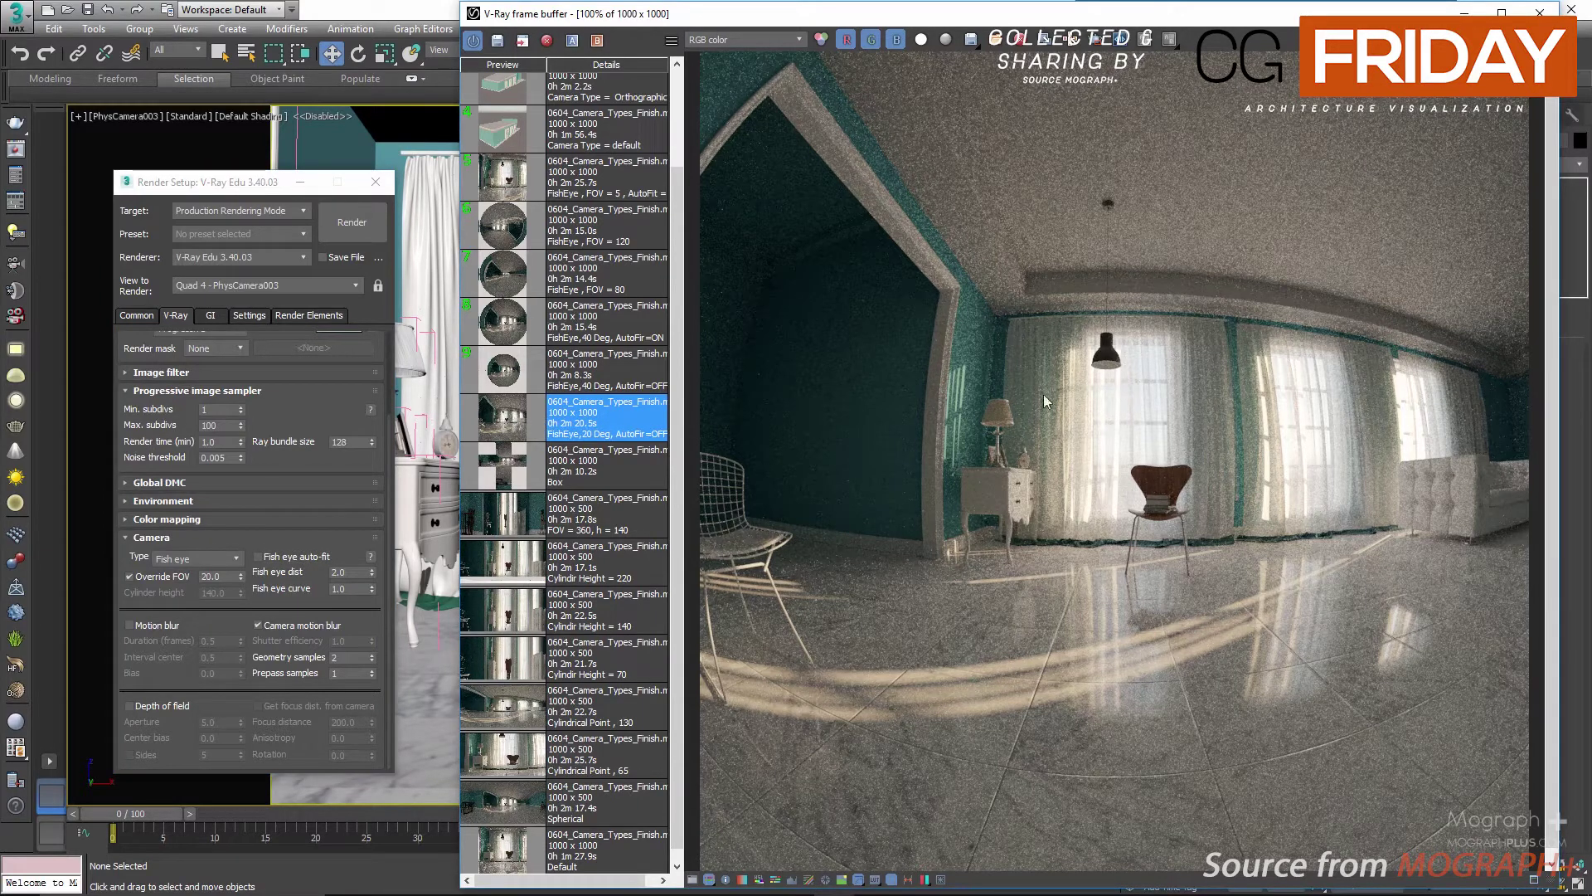
# Set the camera's Override FOV to 40 and load the "FishEye,40 Deg, AutoFir=OFF" render from the history
pyautogui.doubleClick(207, 577)
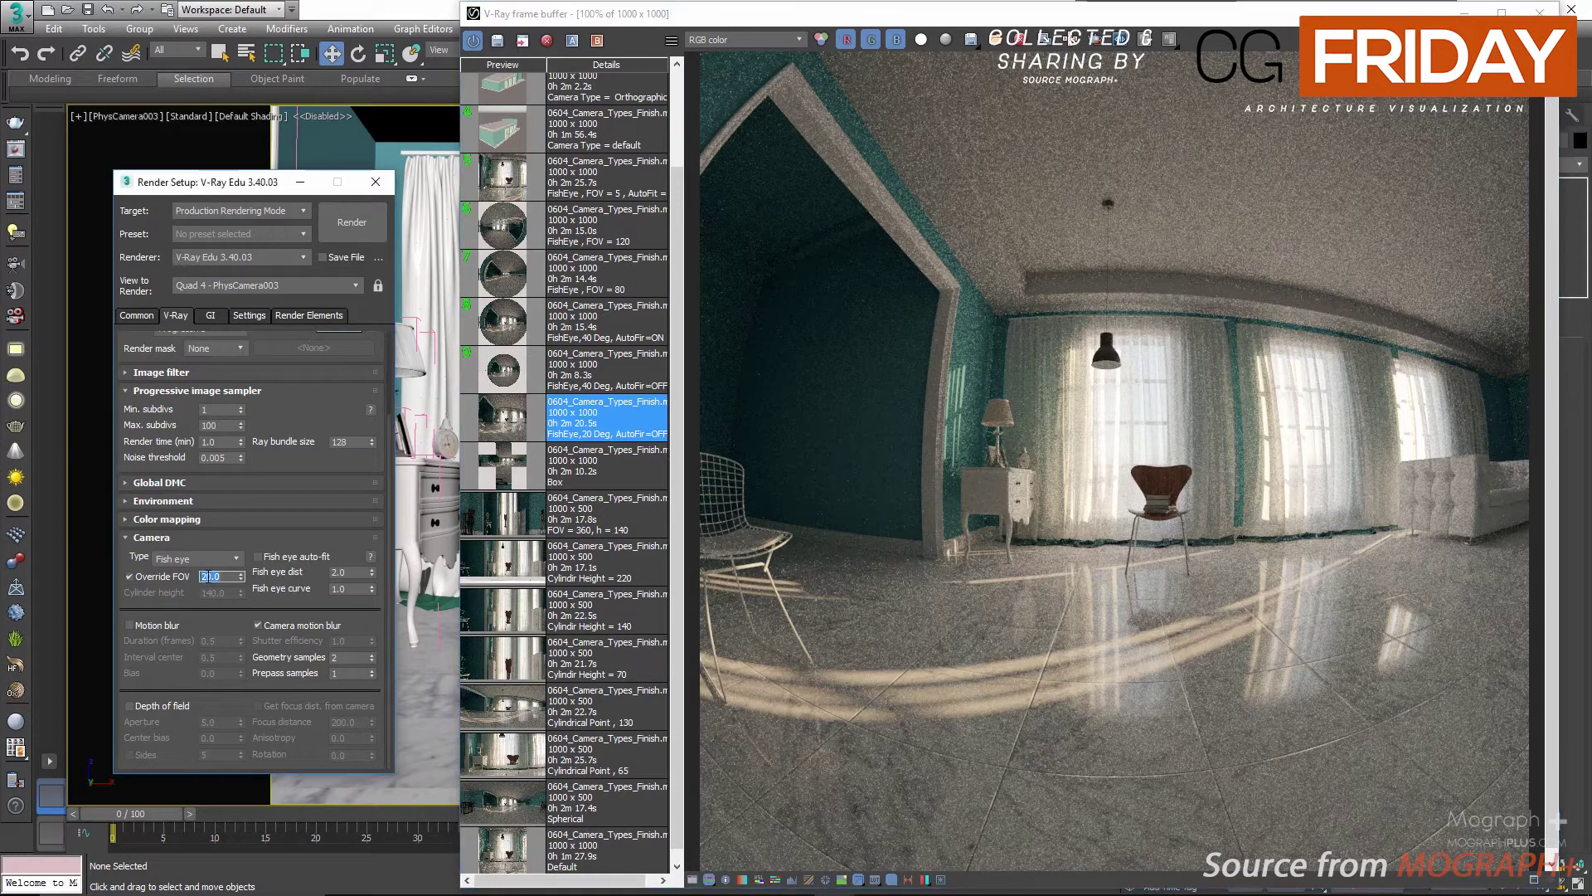
pyautogui.write('40')
pyautogui.click(504, 370)
pyautogui.doubleClick(504, 371)
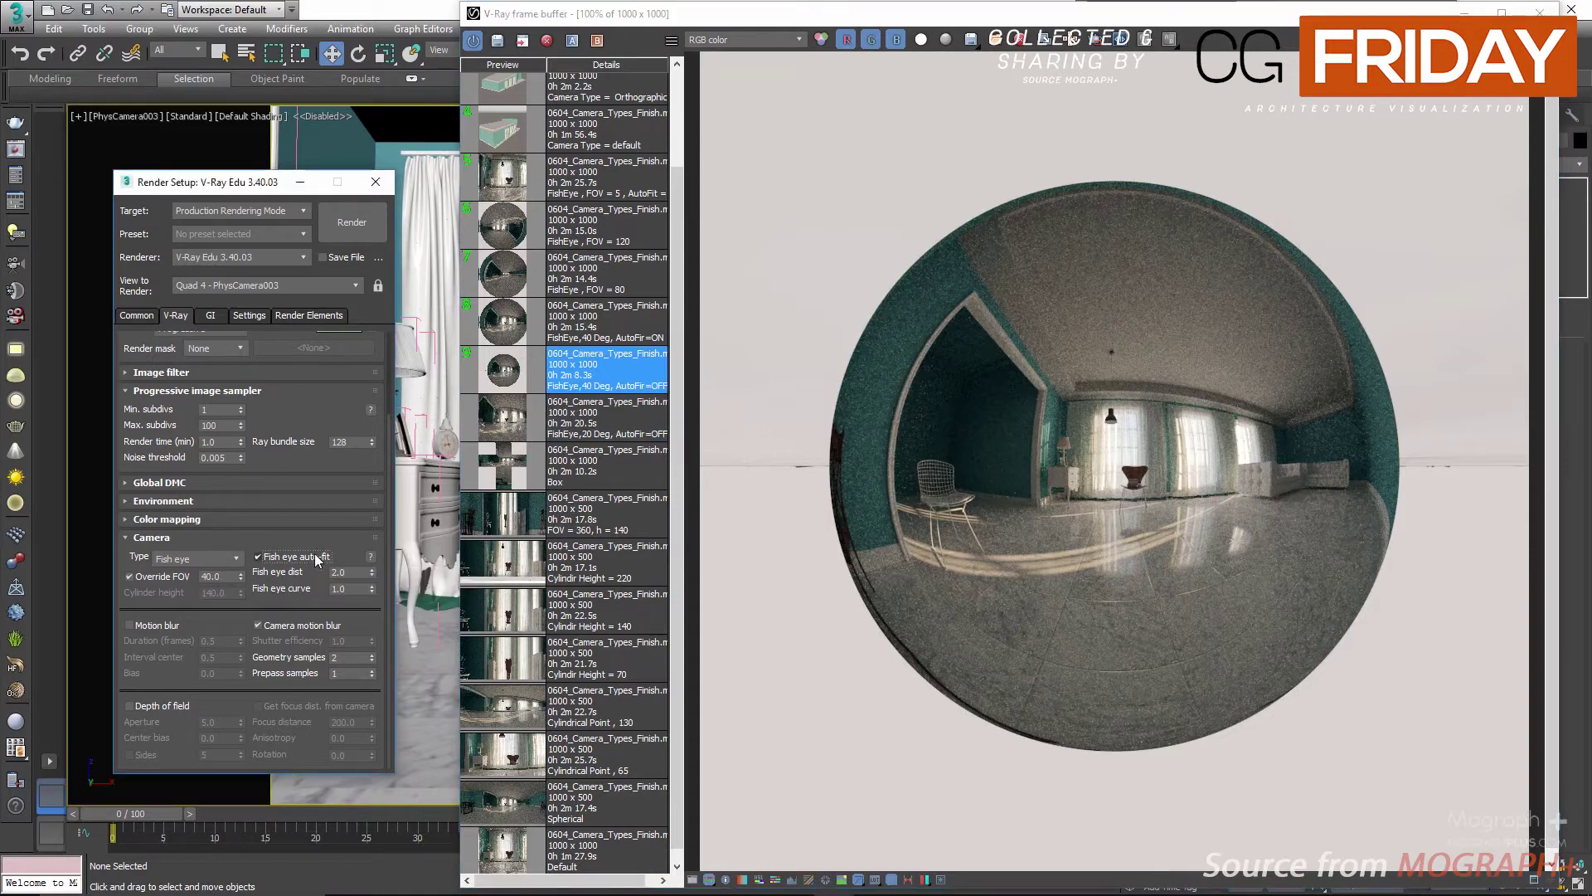
# Turn on fish eye auto-fit and load the "FishEye,40 Deg, AutoFir=ON" render from the history
pyautogui.click(258, 557)
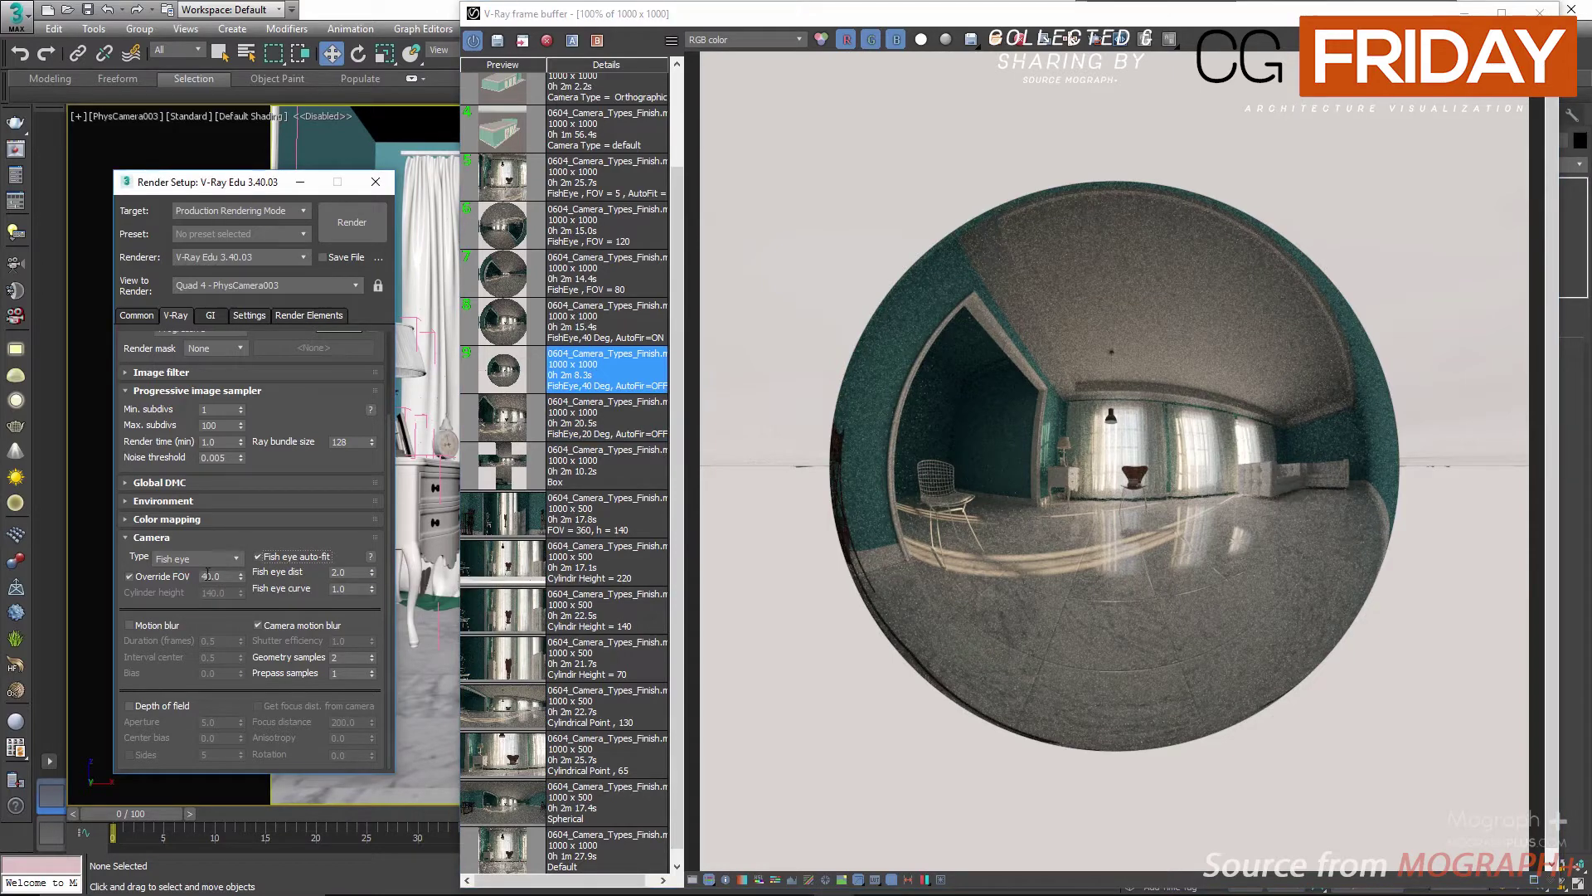
pyautogui.doubleClick(509, 324)
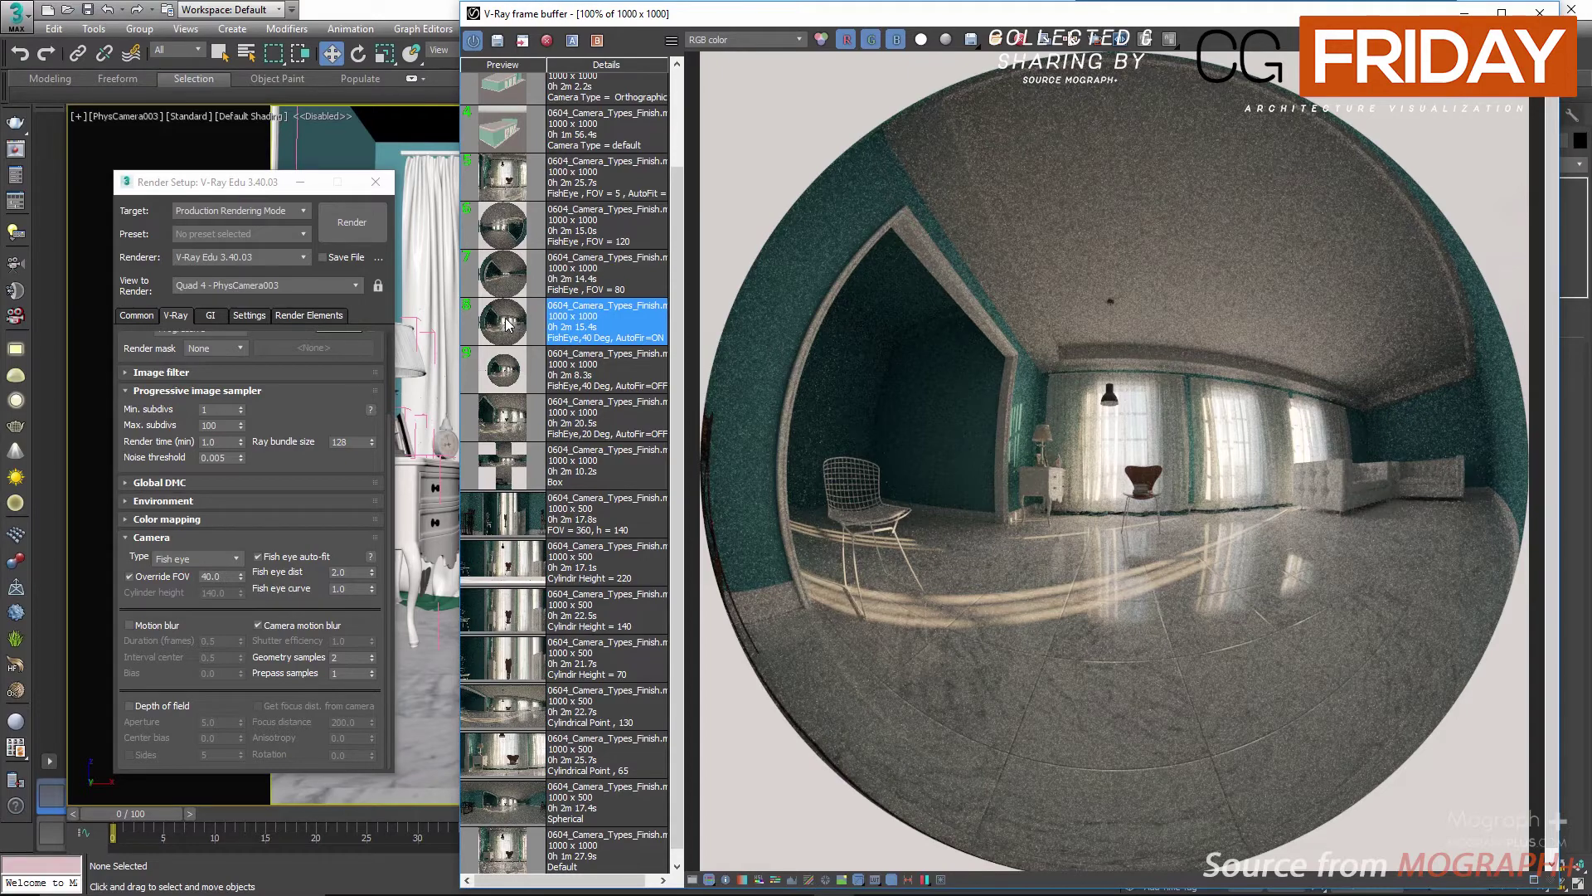
# Set the camera's Override FOV to 80 and load the "FishEye , FOV = 80" render from the history
pyautogui.doubleClick(215, 574)
pyautogui.write('8')
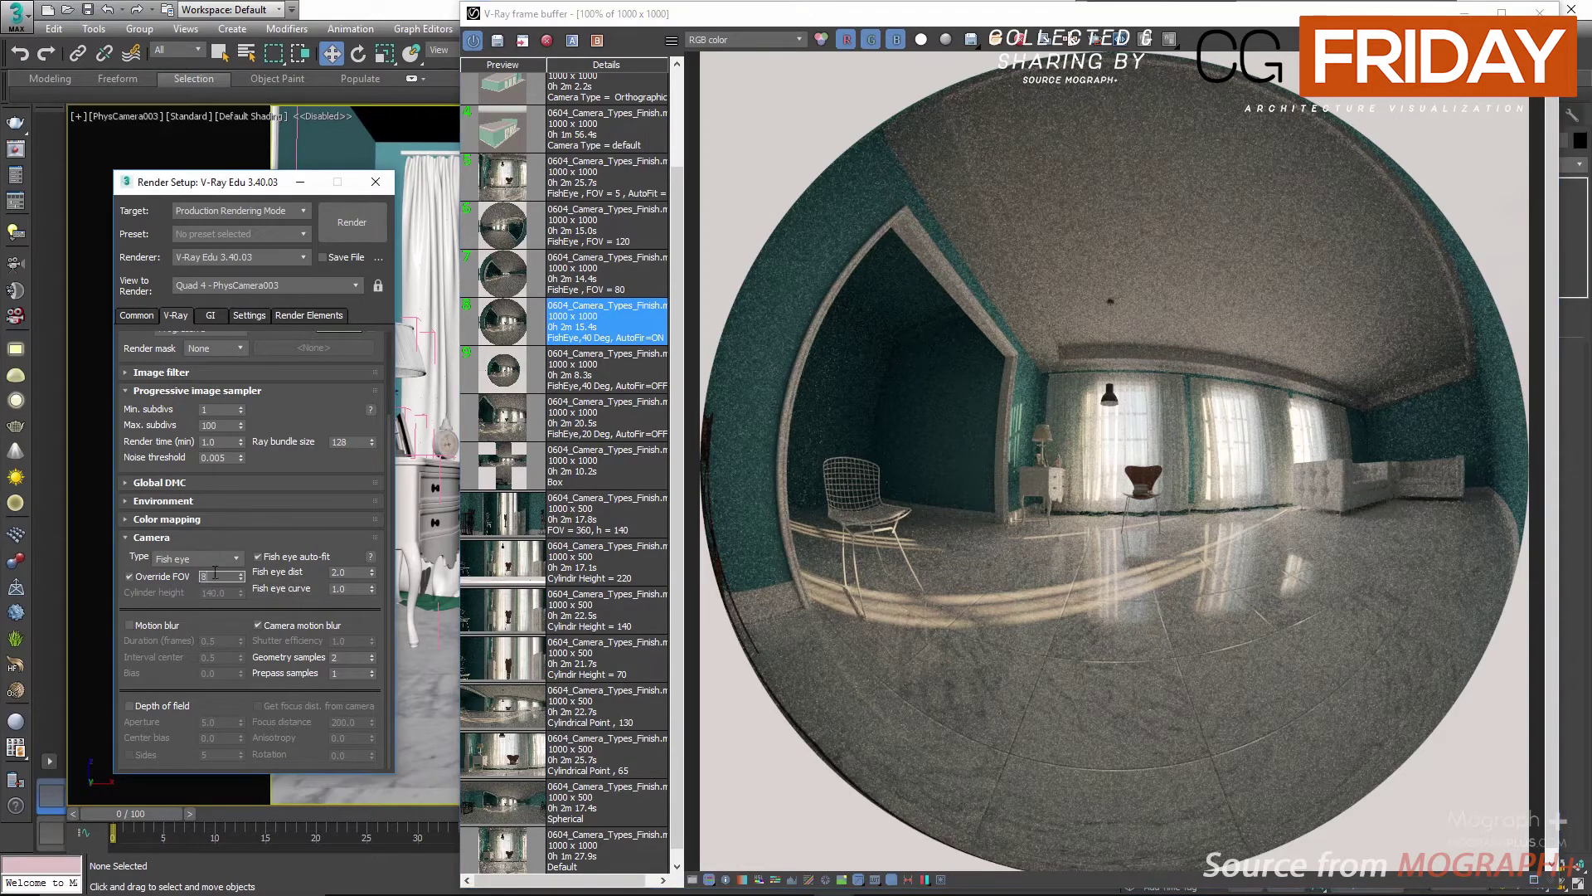
pyautogui.write('0')
pyautogui.press('Return')
pyautogui.click(508, 281)
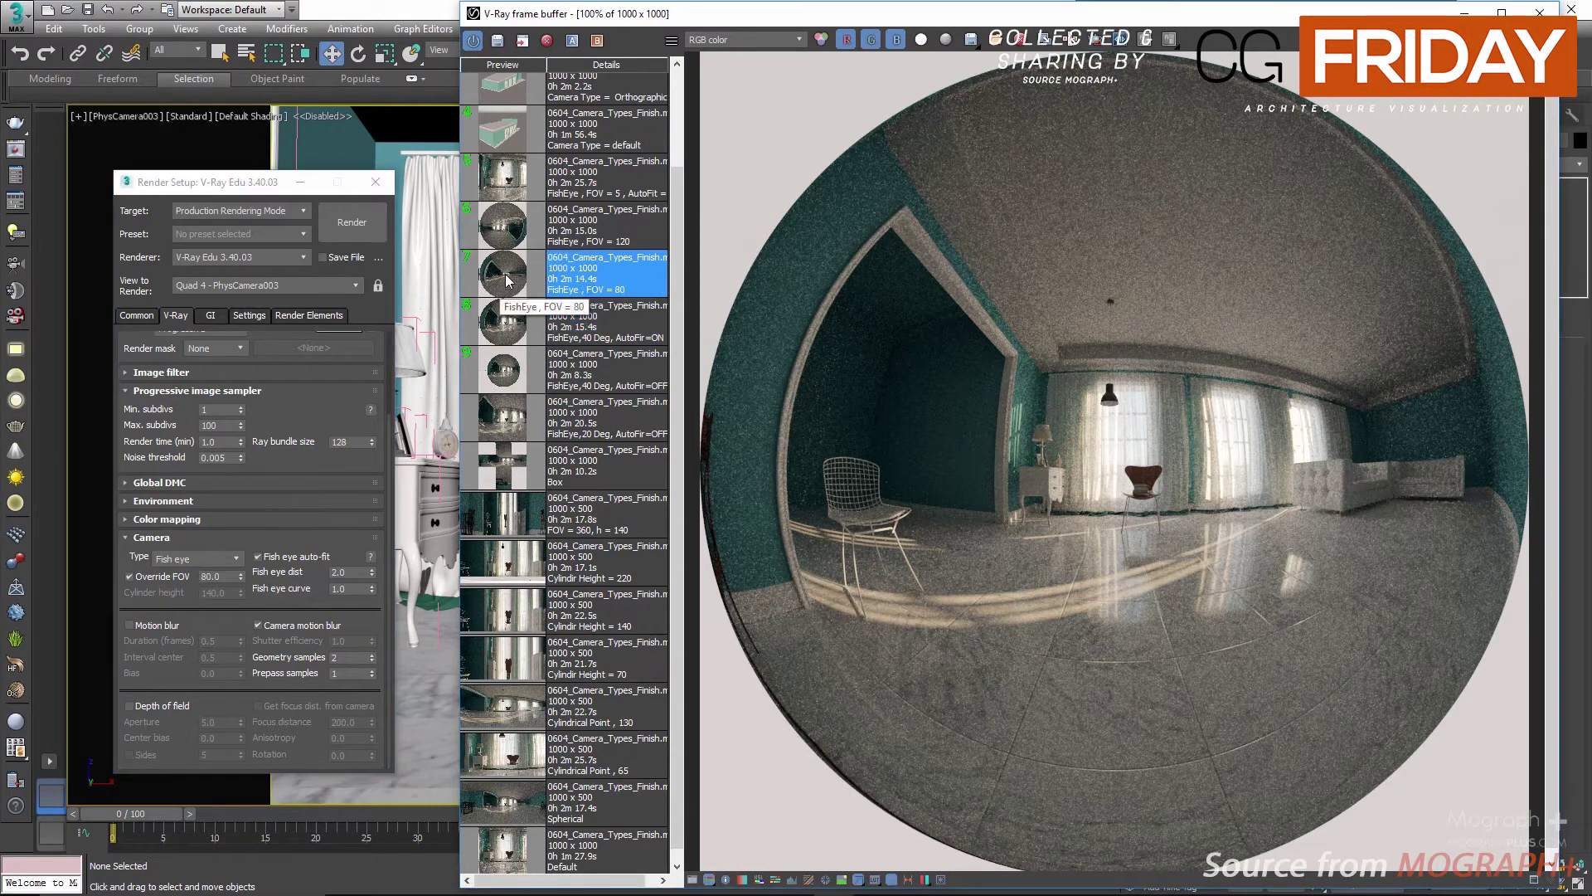
# Set the camera's Override FOV to 120 and load the "FishEye , FOV = 120" render from the history
pyautogui.doubleClick(225, 576)
pyautogui.write('120')
pyautogui.press('Return')
pyautogui.click(507, 232)
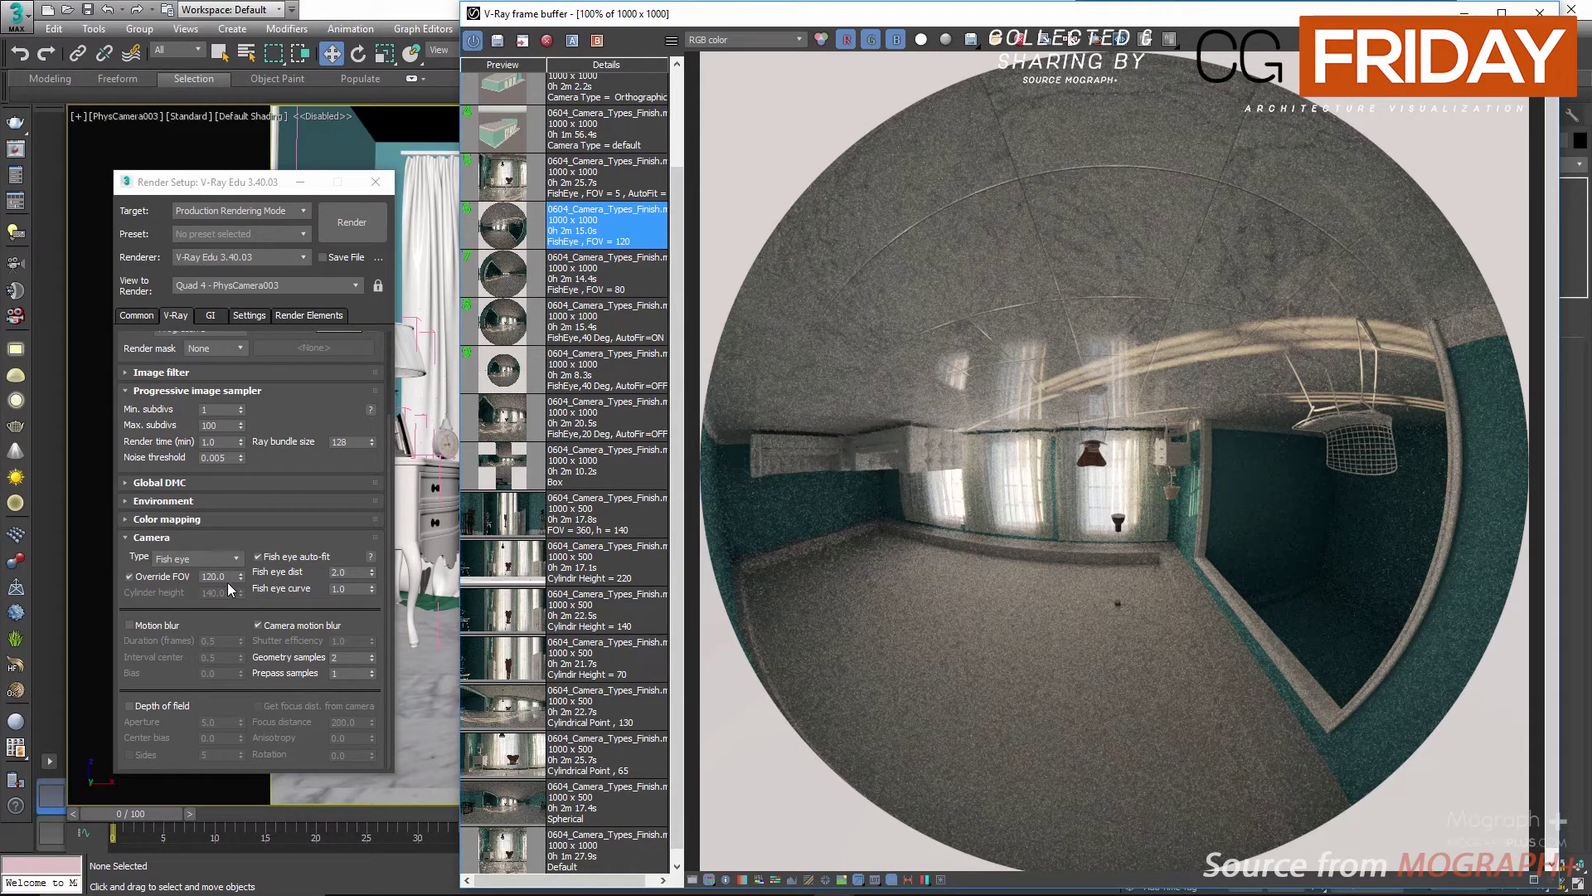
# Turn off fish eye auto-fit, set Override FOV to 10, and load the "FishEye , FOV = 5" render from the history
pyautogui.click(258, 556)
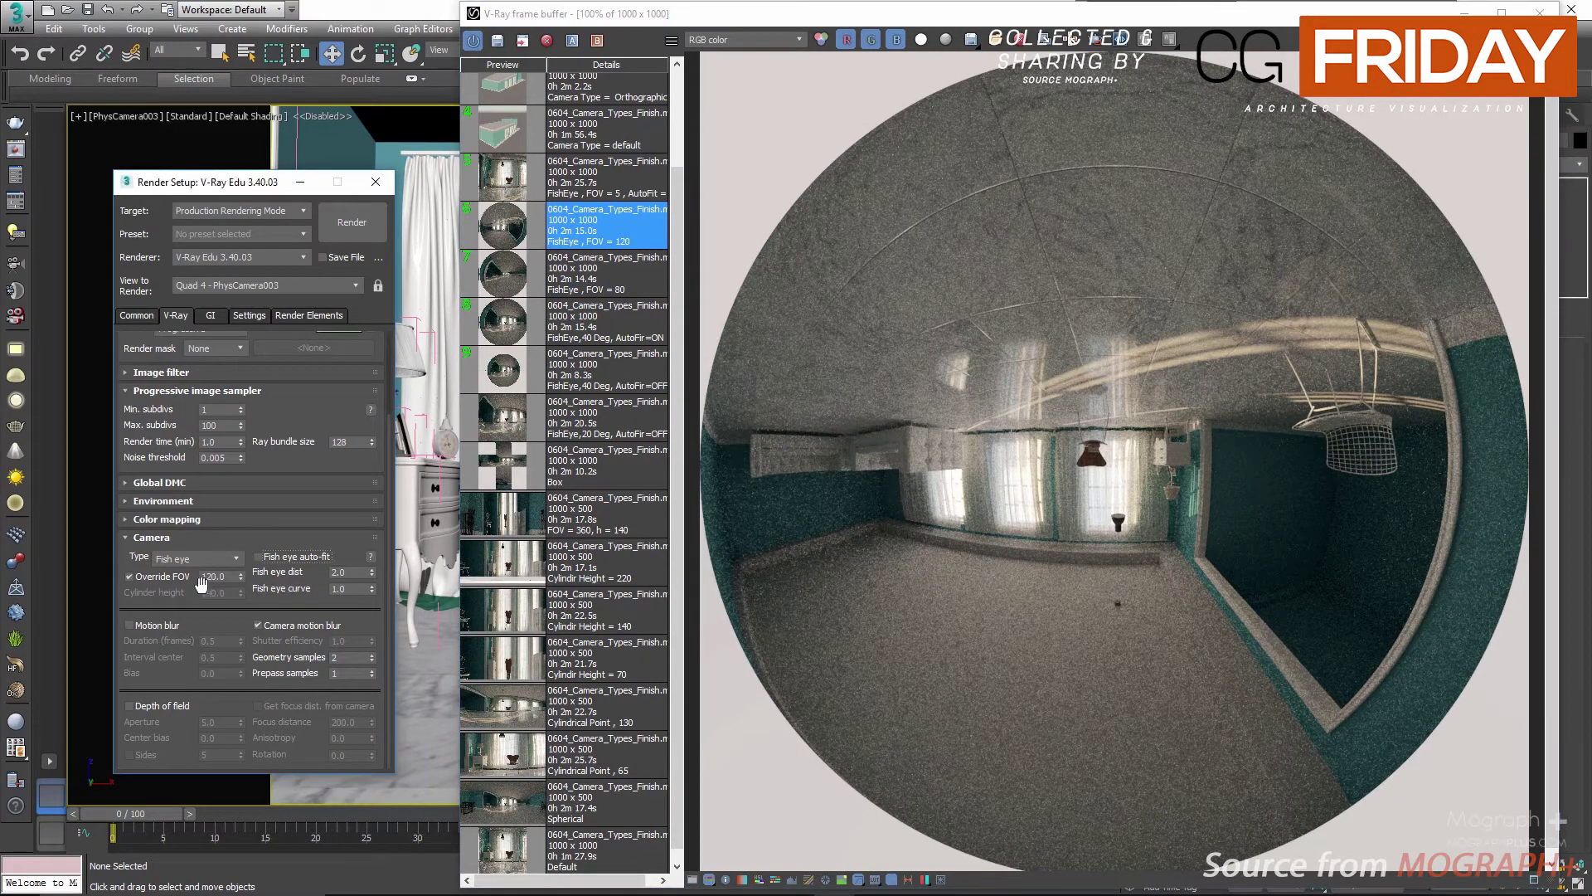
pyautogui.doubleClick(218, 577)
pyautogui.write('1')
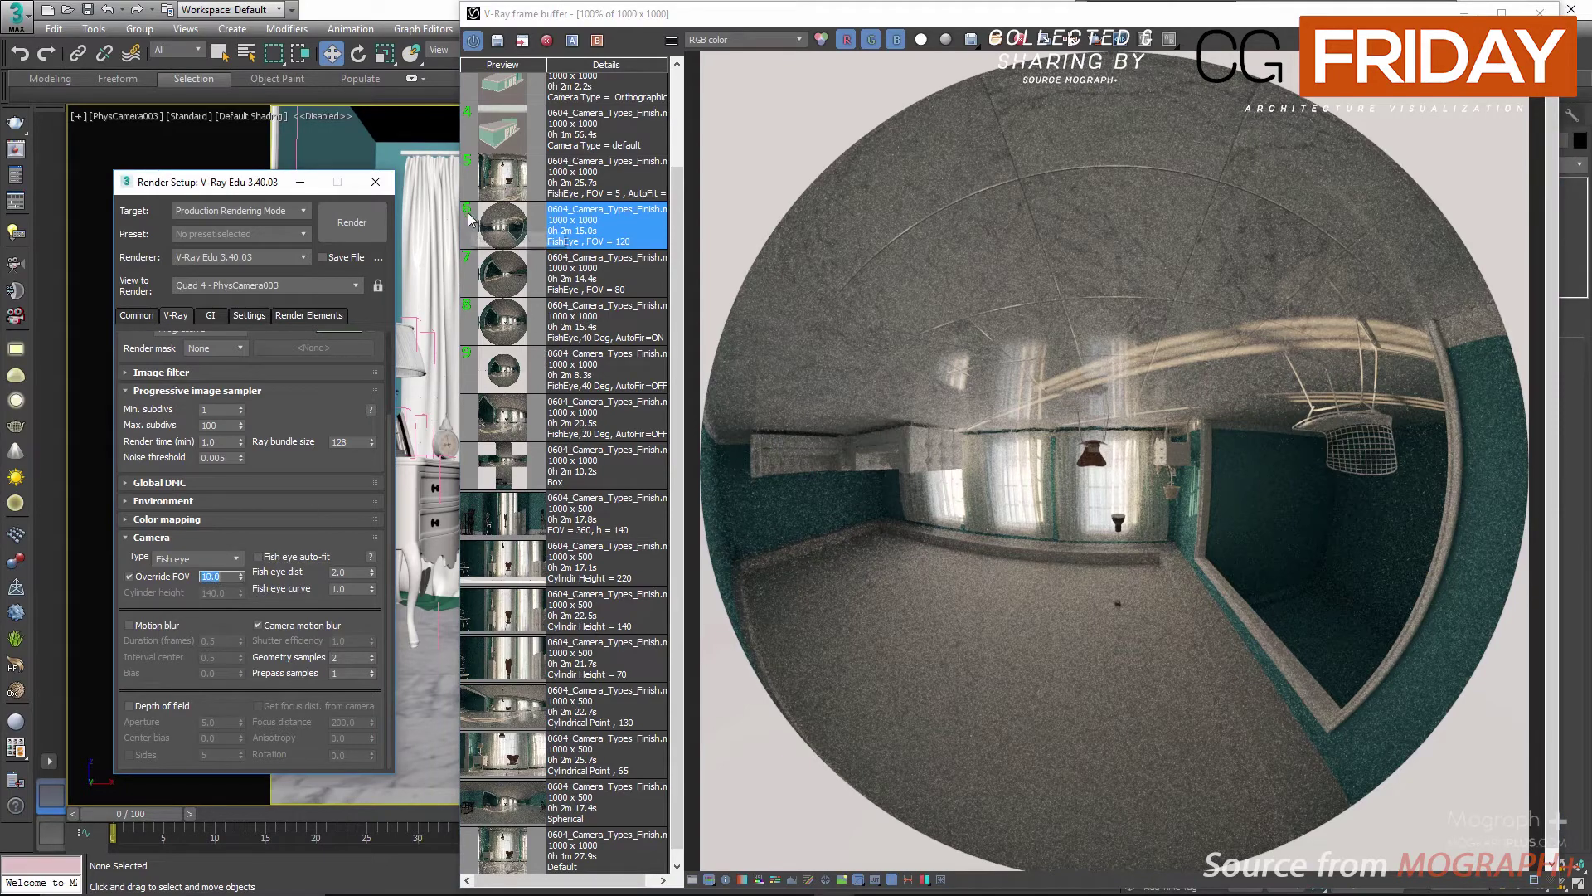
pyautogui.click(492, 184)
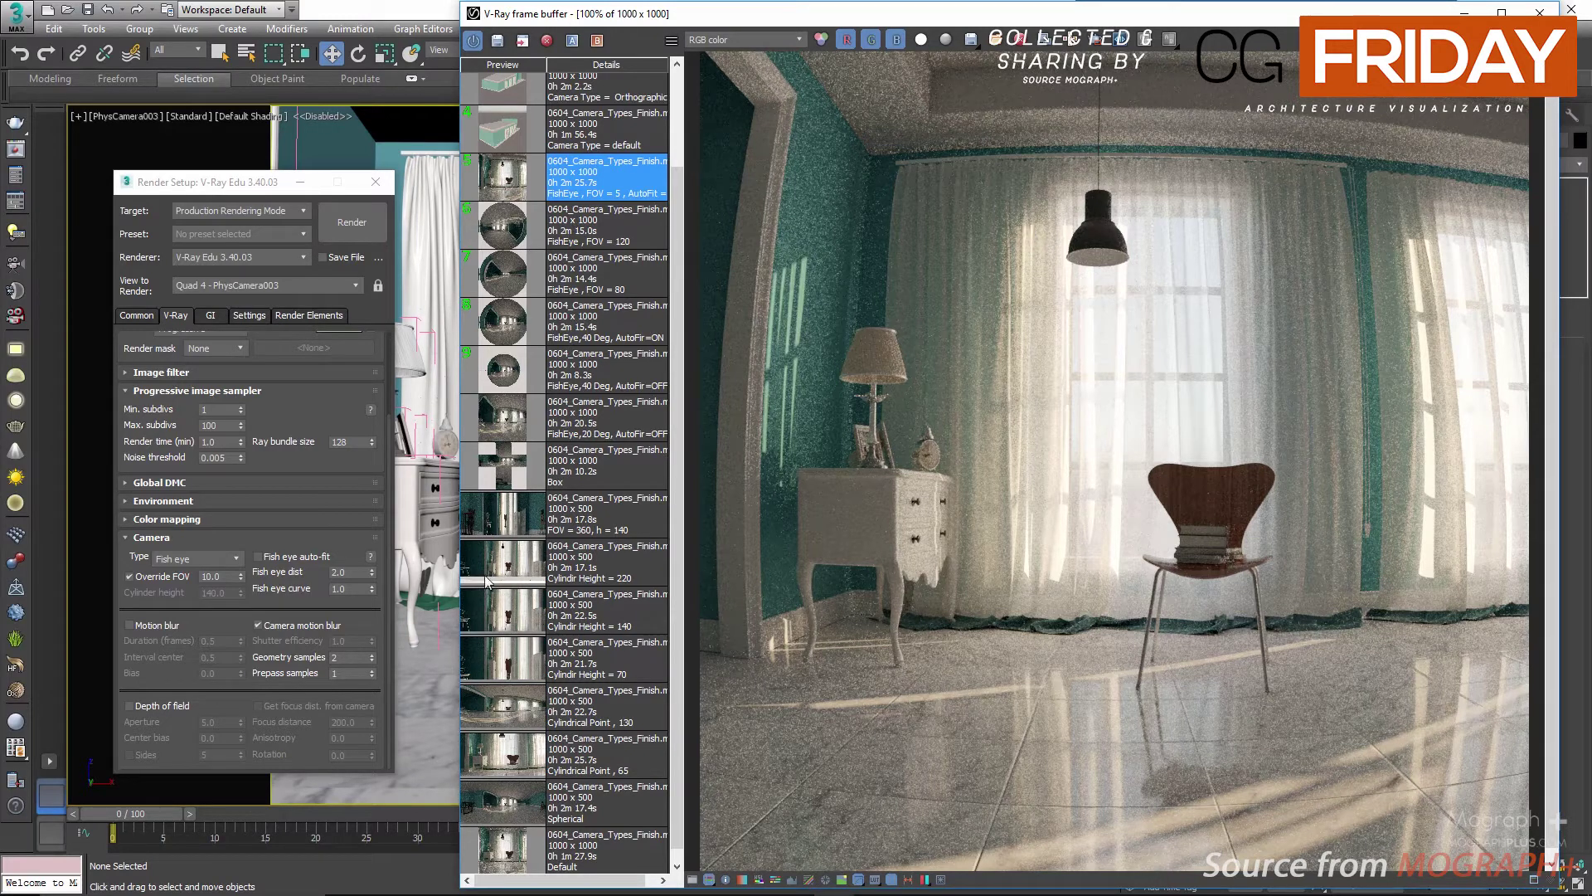
# Switch the V-Ray camera type to Warped spherical (old-style) and from there to Orthographic
pyautogui.click(186, 561)
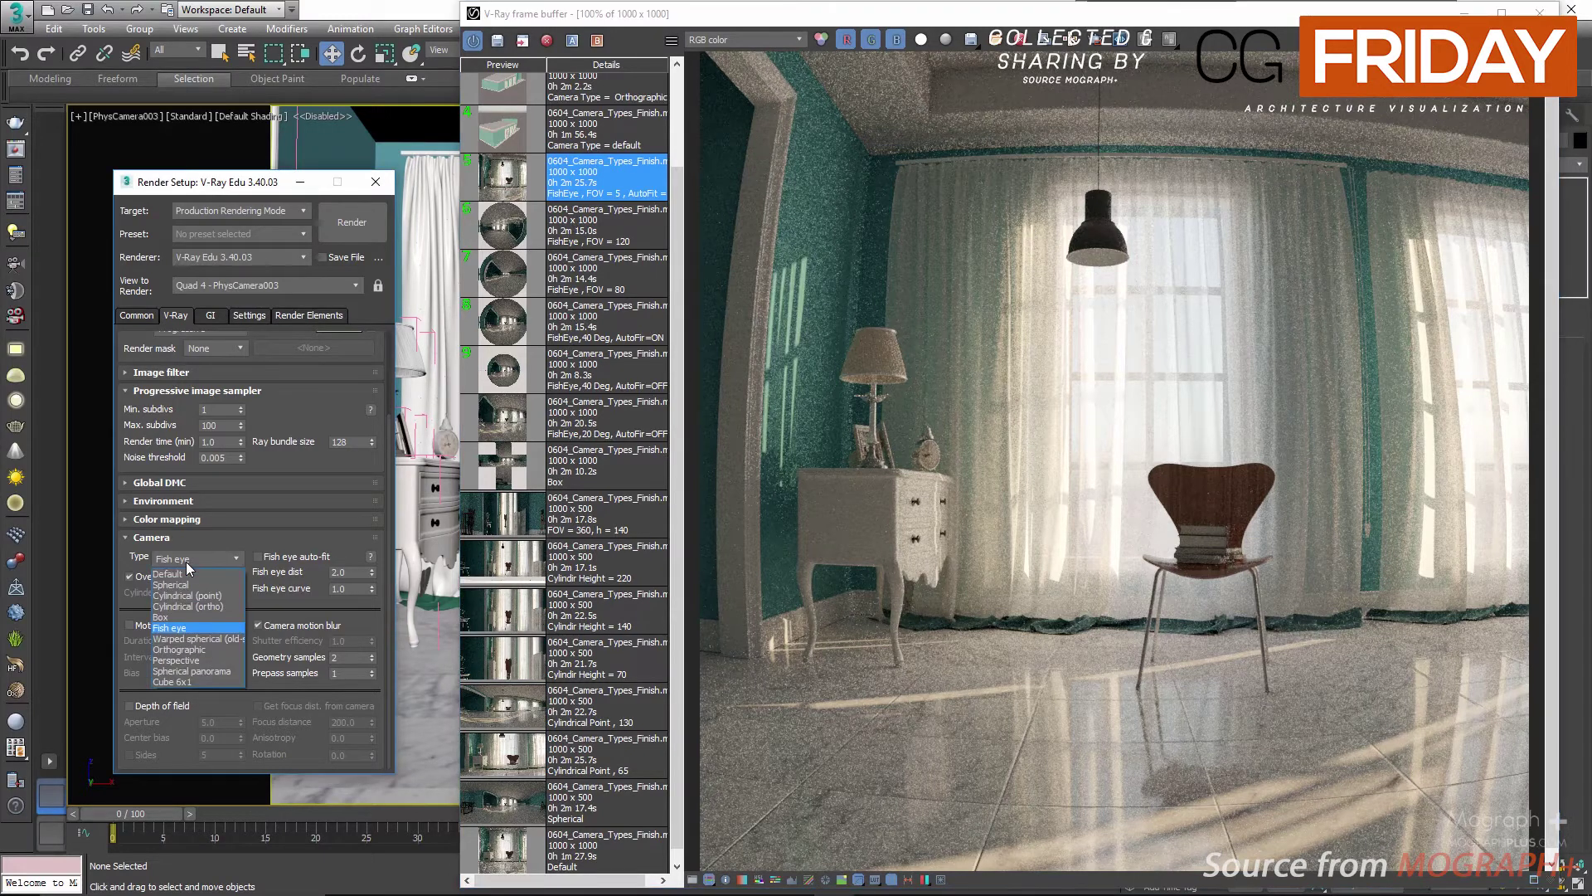
pyautogui.click(192, 639)
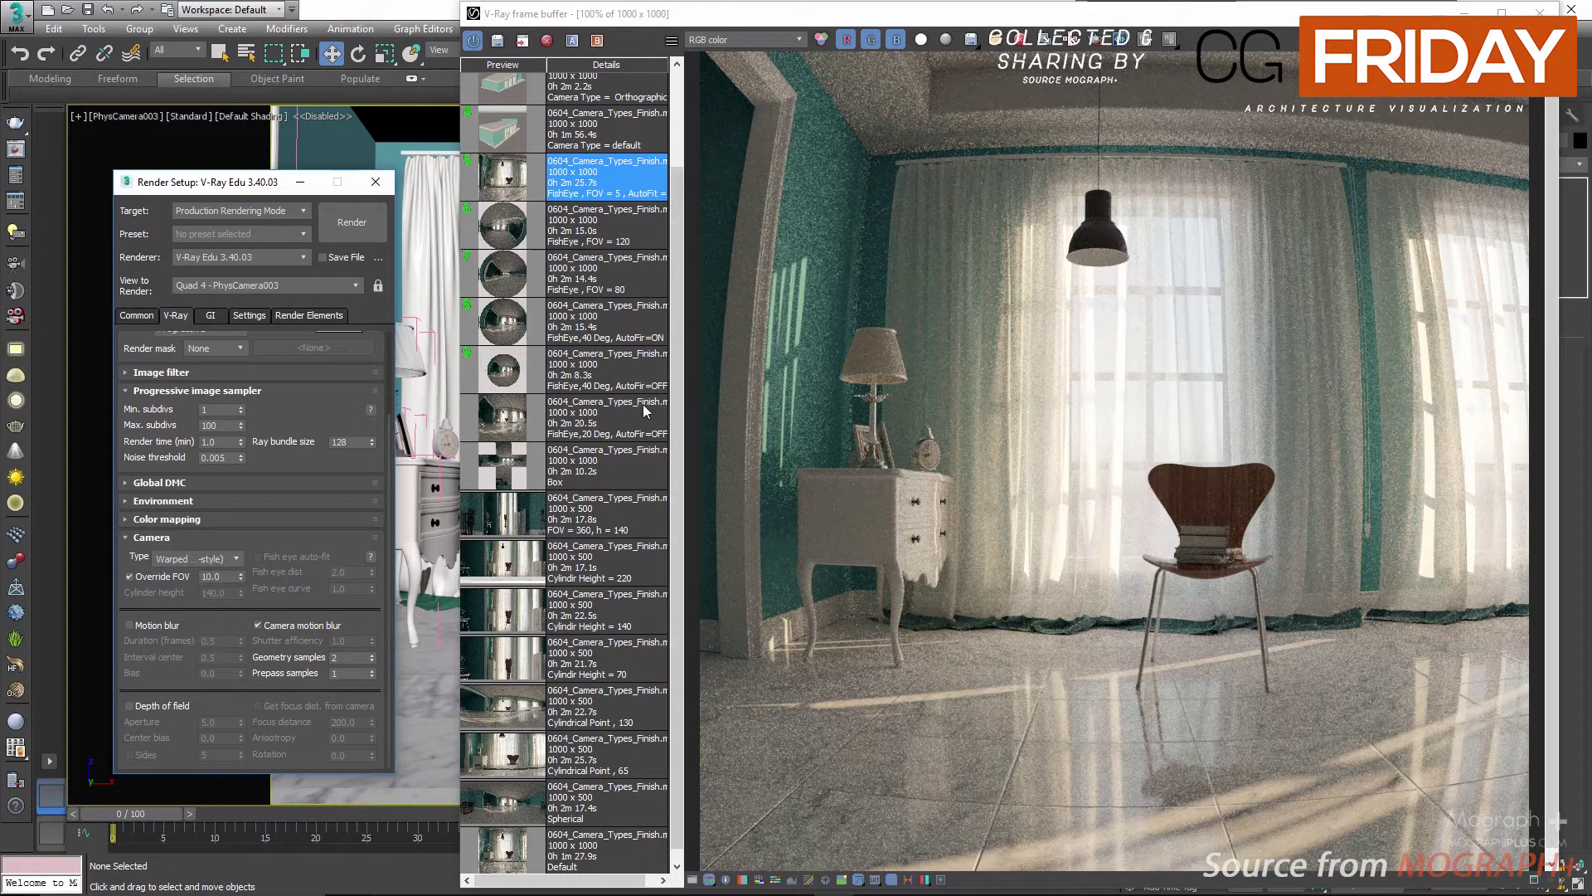
pyautogui.scroll(3, 597, 415)
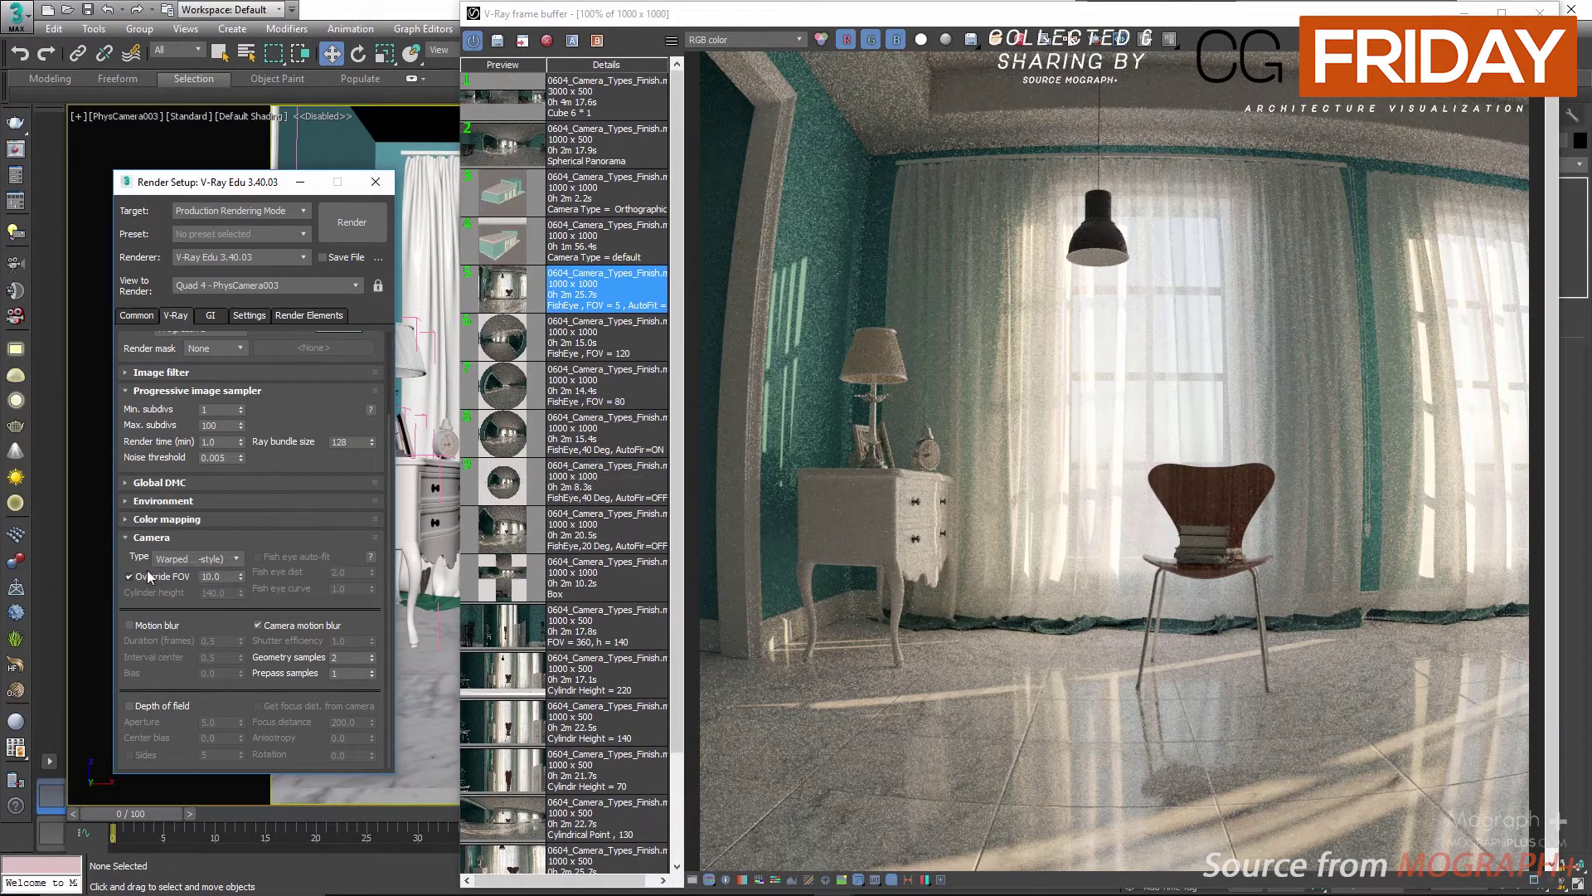
pyautogui.click(184, 560)
pyautogui.click(201, 651)
# Close the frame buffer and render settings, and switch the viewport to PhysCamera004
pyautogui.click(1539, 10)
pyautogui.click(376, 182)
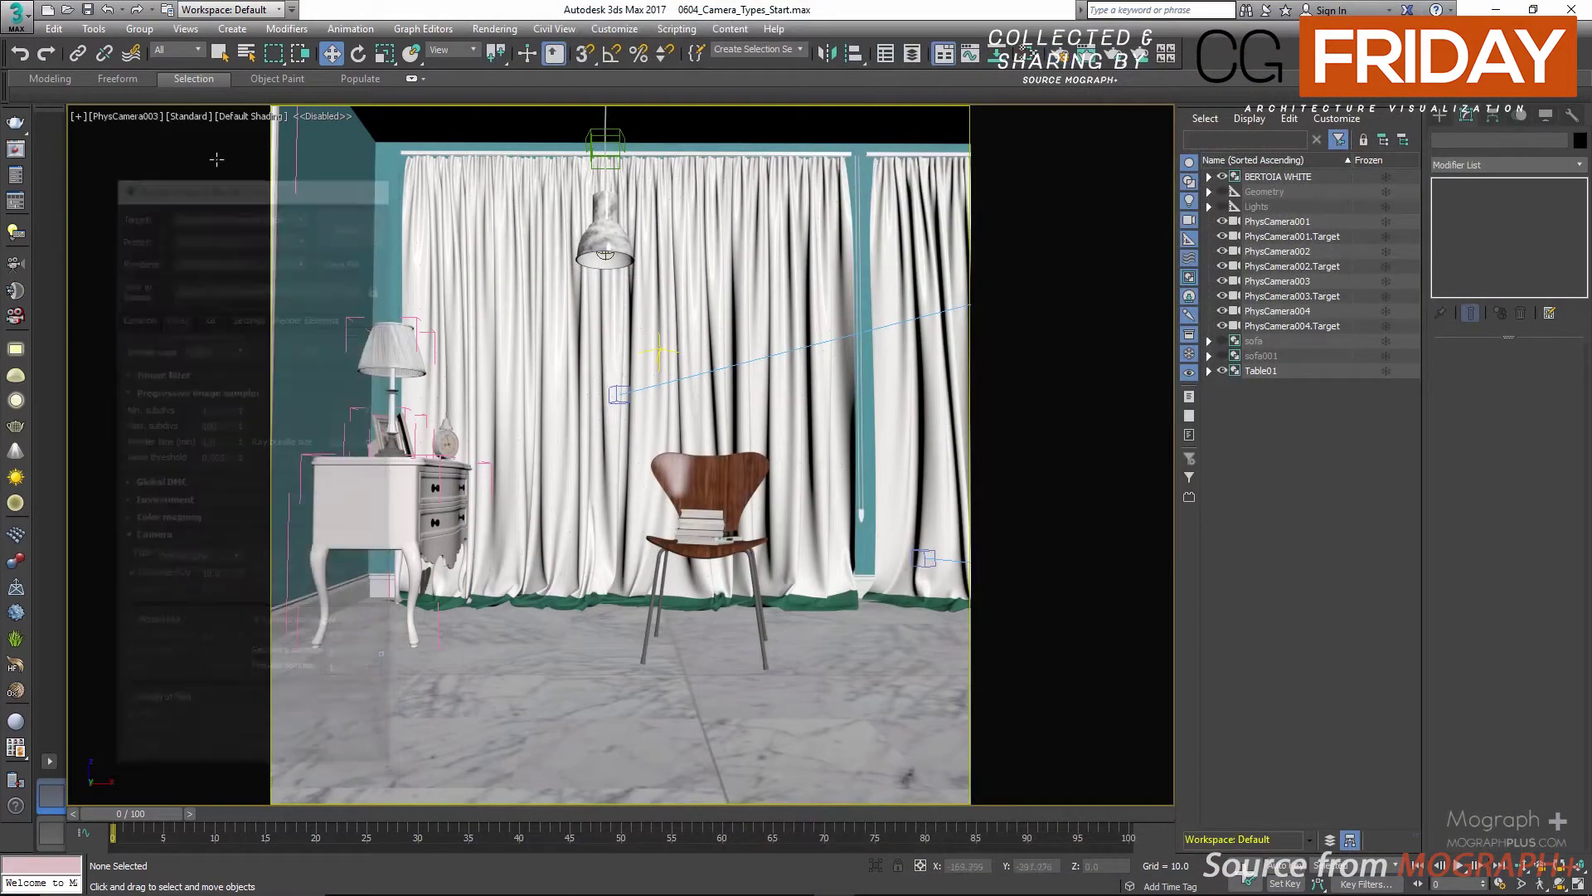
pyautogui.click(124, 116)
pyautogui.moveTo(157, 130)
pyautogui.click(482, 188)
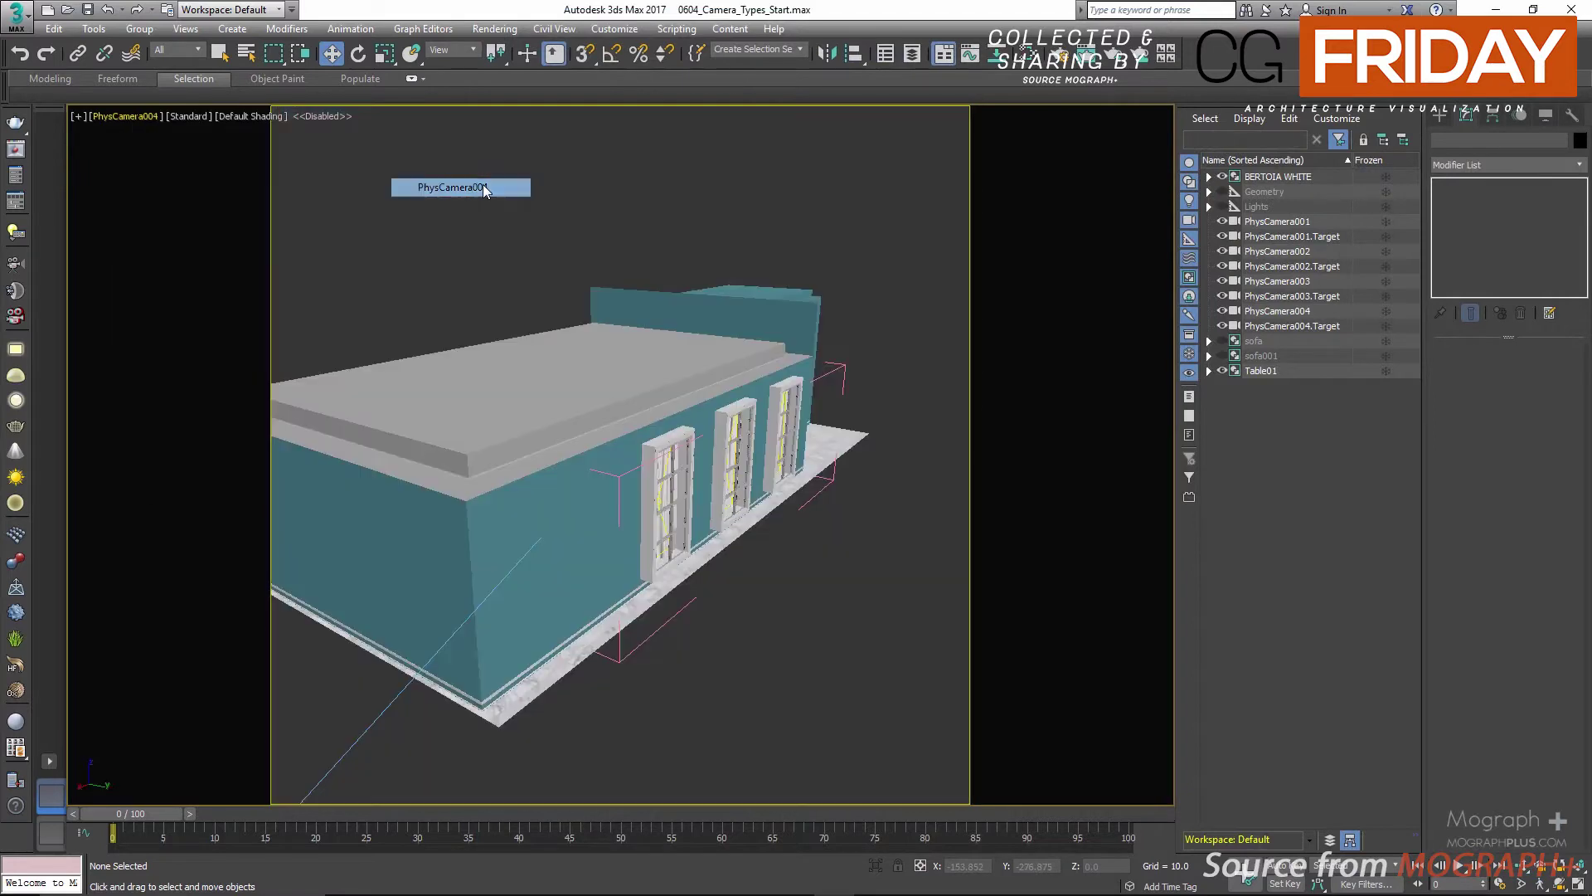
# Reopen the render settings, set the V-Ray camera type to Default, and disable Override FOV
pyautogui.click(16, 176)
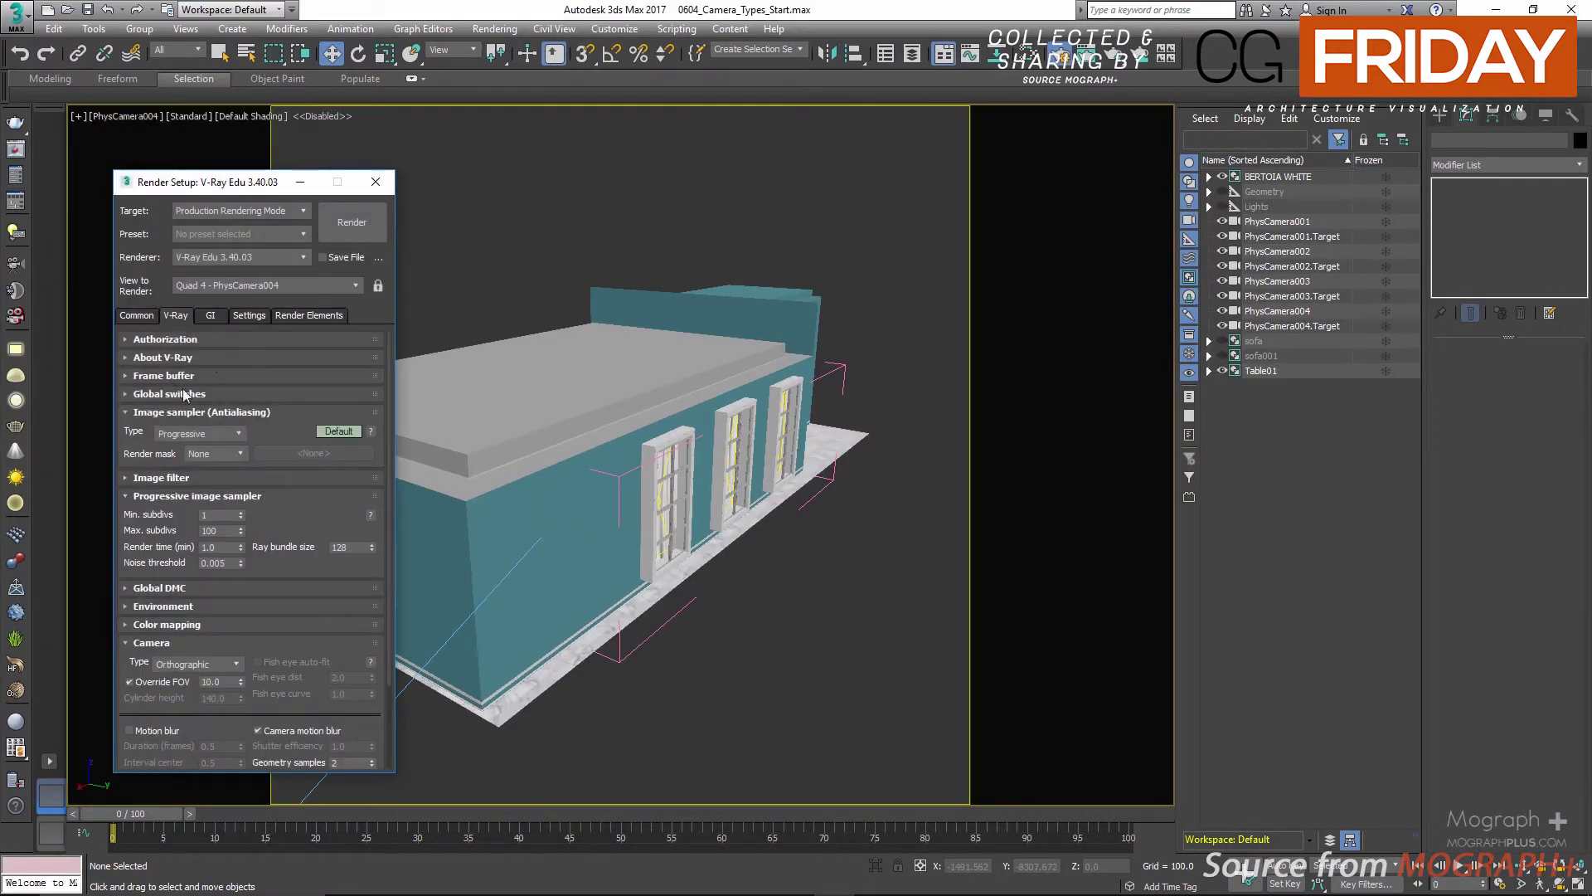
pyautogui.click(203, 664)
pyautogui.click(199, 679)
pyautogui.click(168, 682)
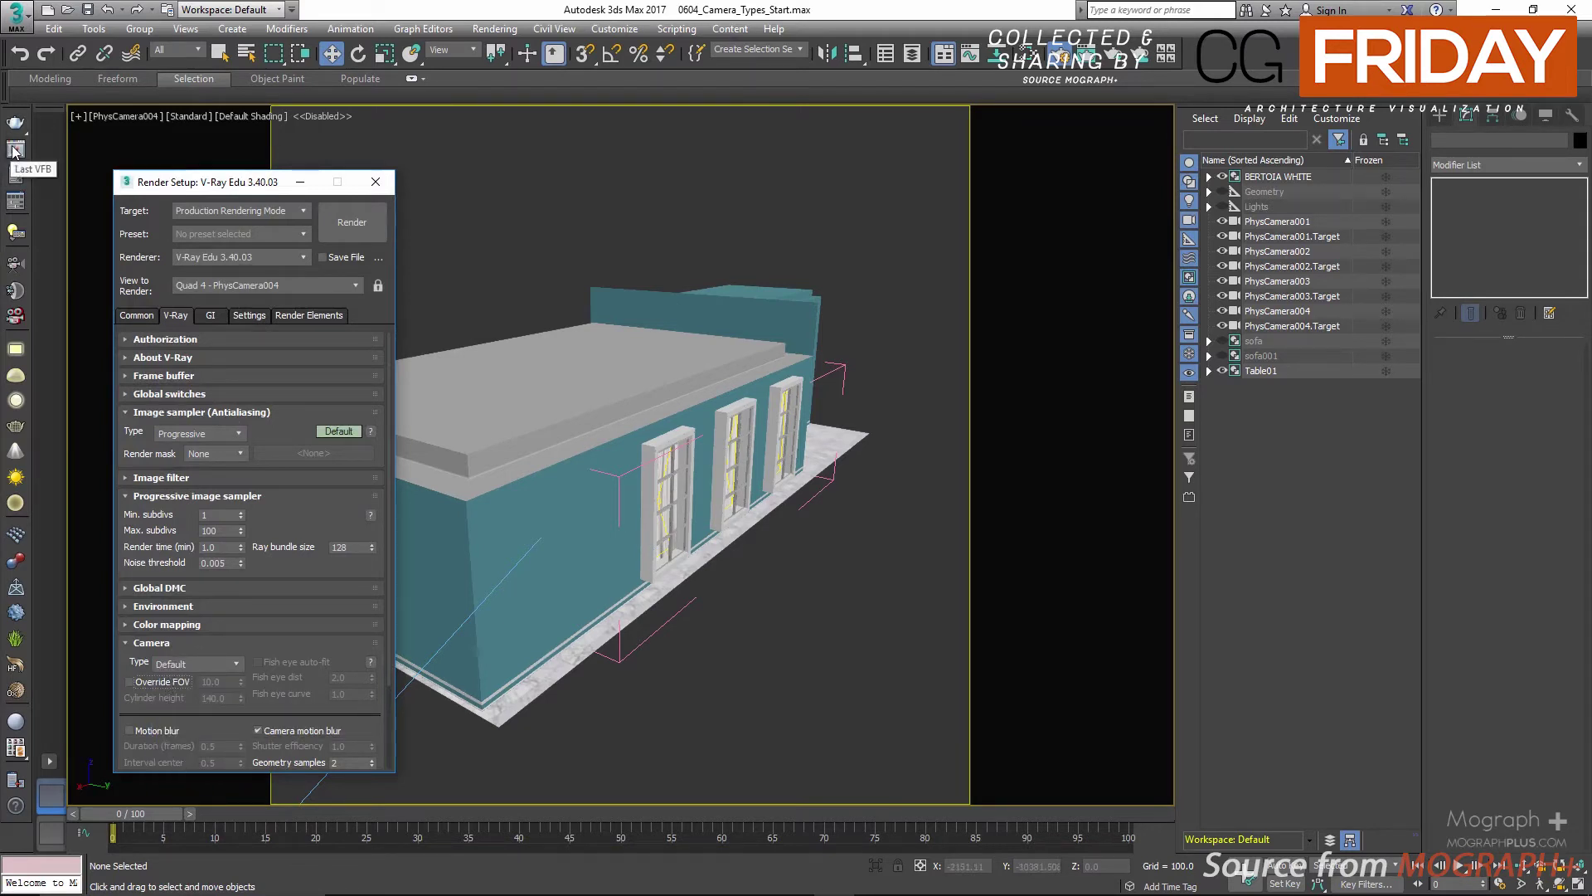
# Check the common output size settings and load the "Camera Type = default" render in the frame buffer
pyautogui.click(133, 315)
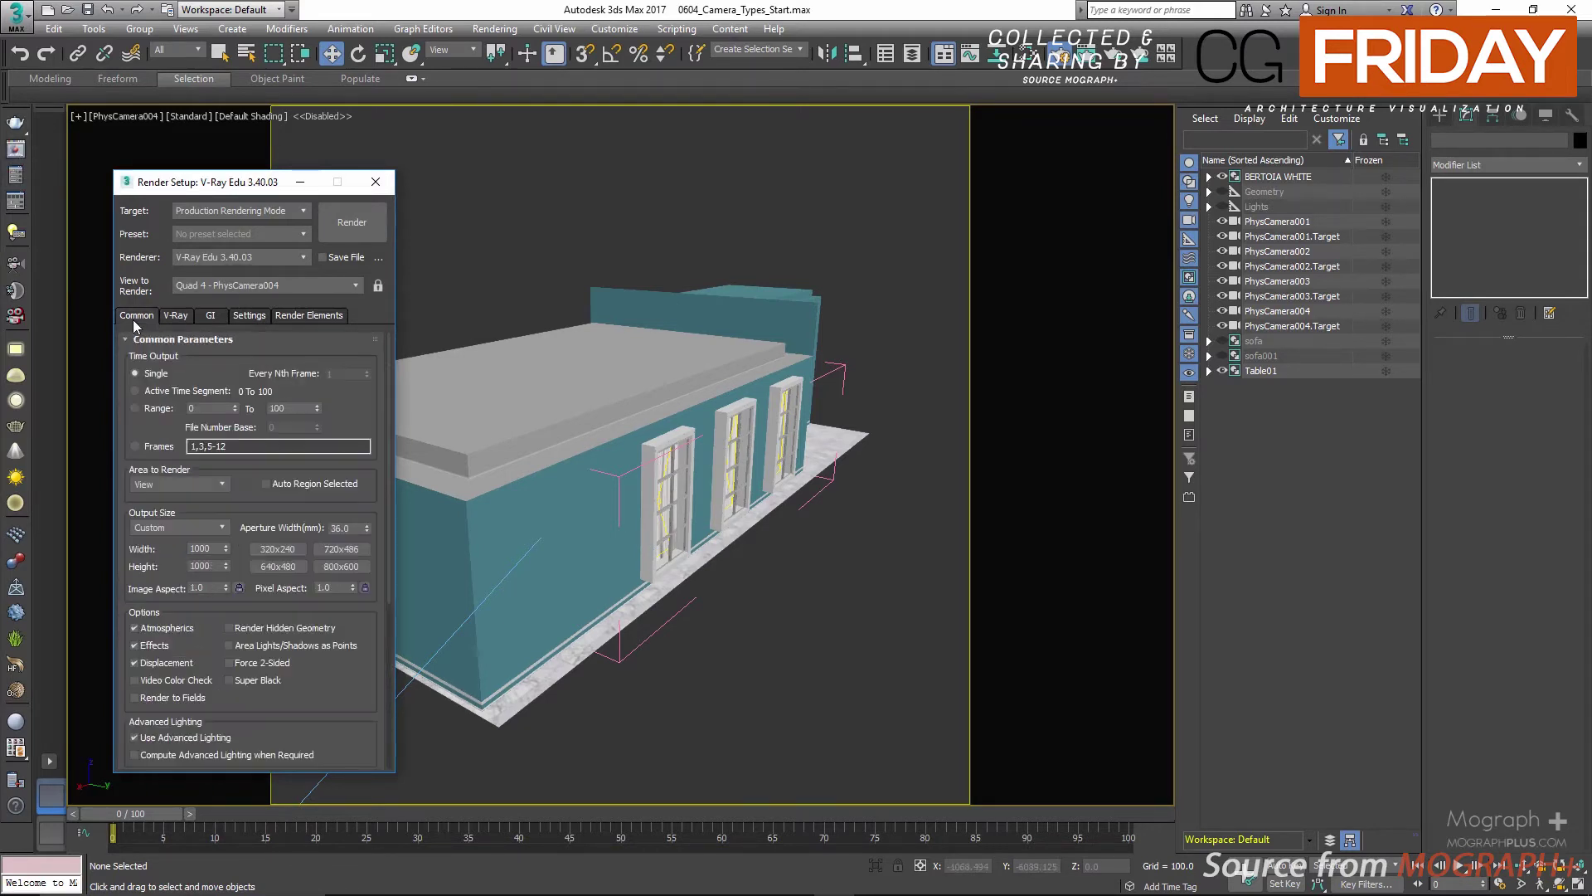
pyautogui.click(14, 149)
pyautogui.doubleClick(496, 237)
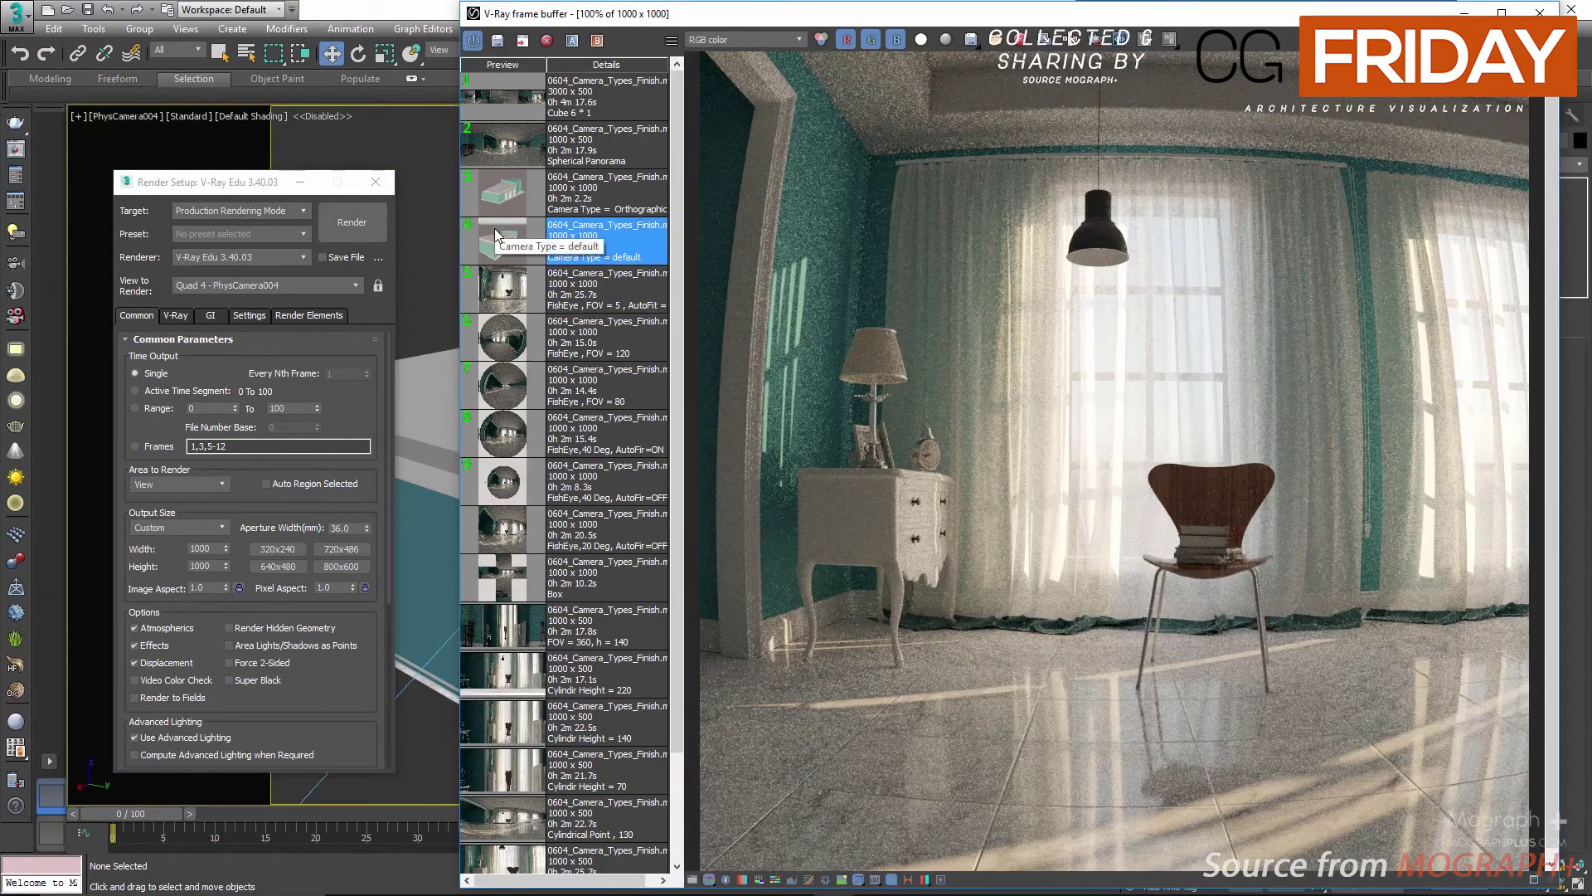
# Set the V-Ray camera type to Orthographic and compare the saved Orthographic render with the default camera render
pyautogui.click(175, 316)
pyautogui.click(203, 663)
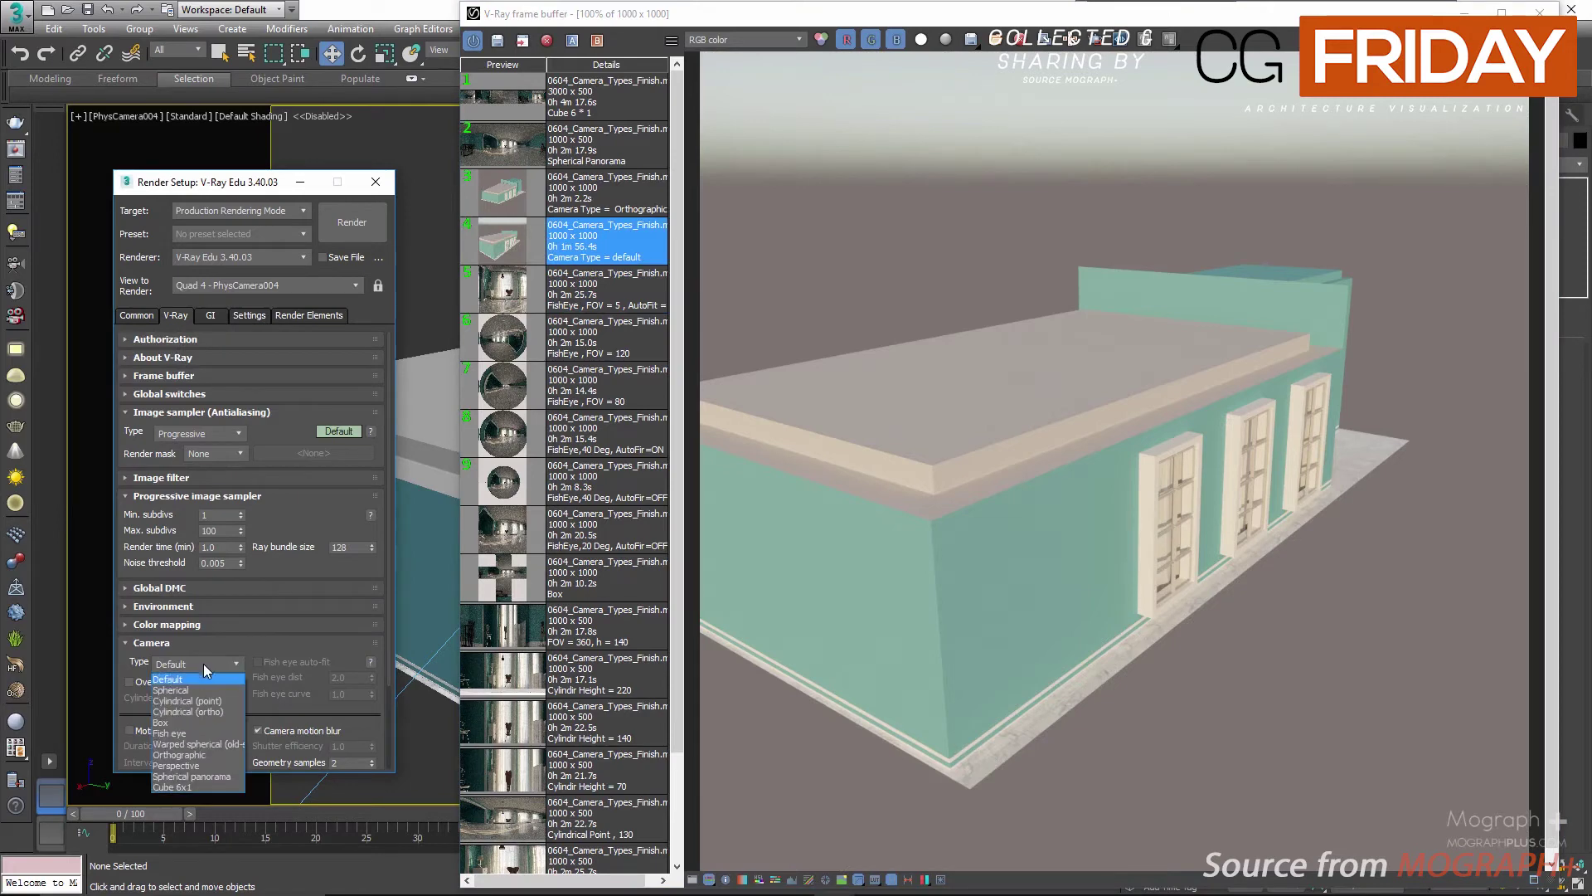
pyautogui.click(212, 755)
pyautogui.doubleClick(506, 199)
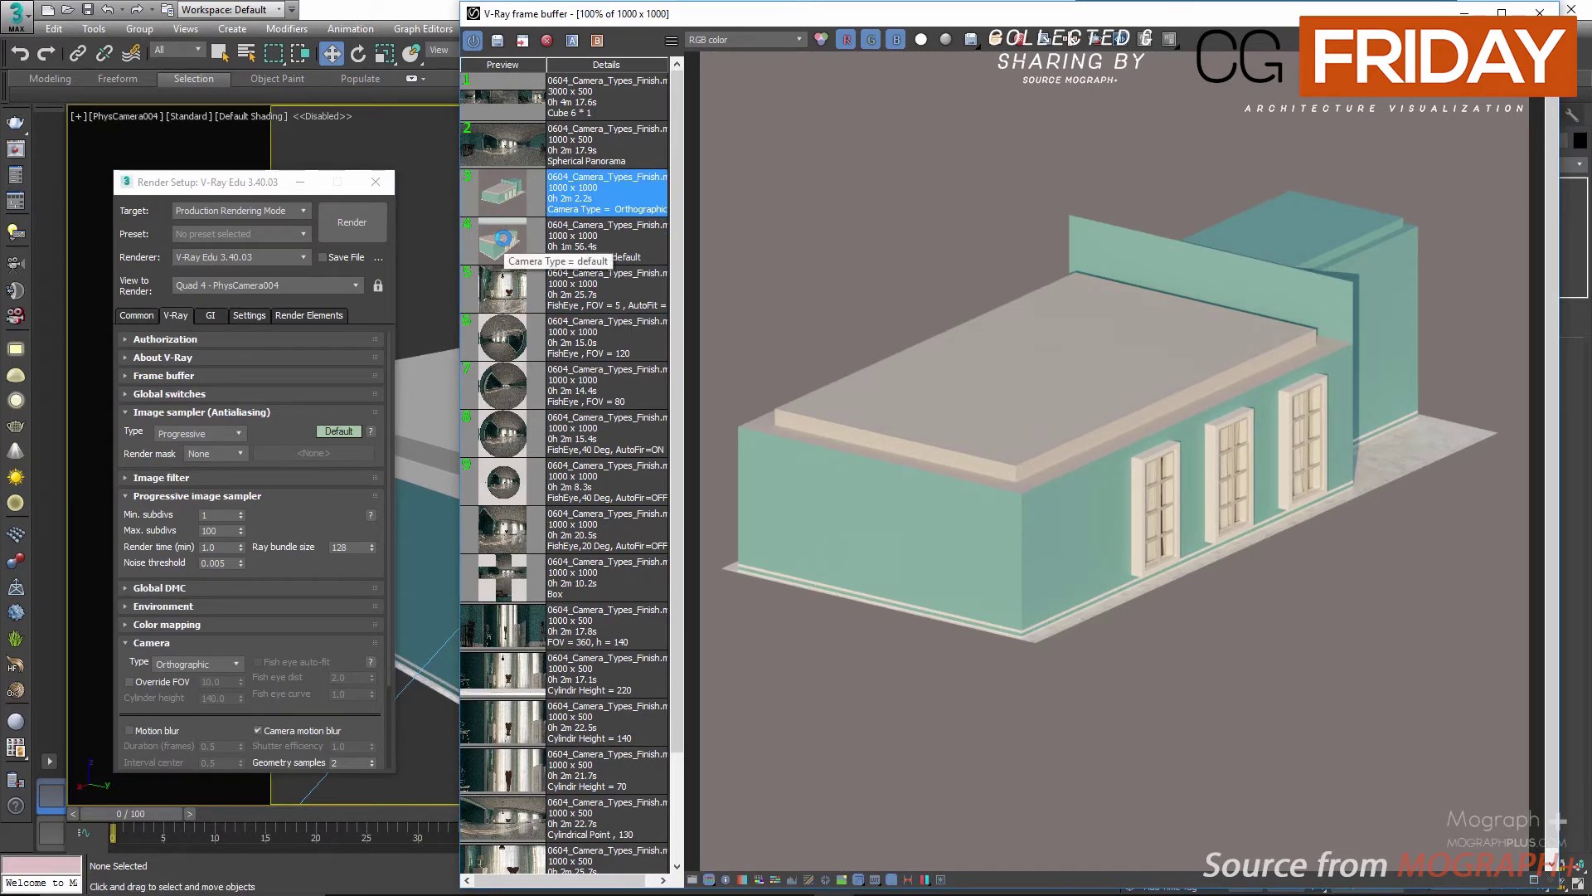
pyautogui.click(505, 242)
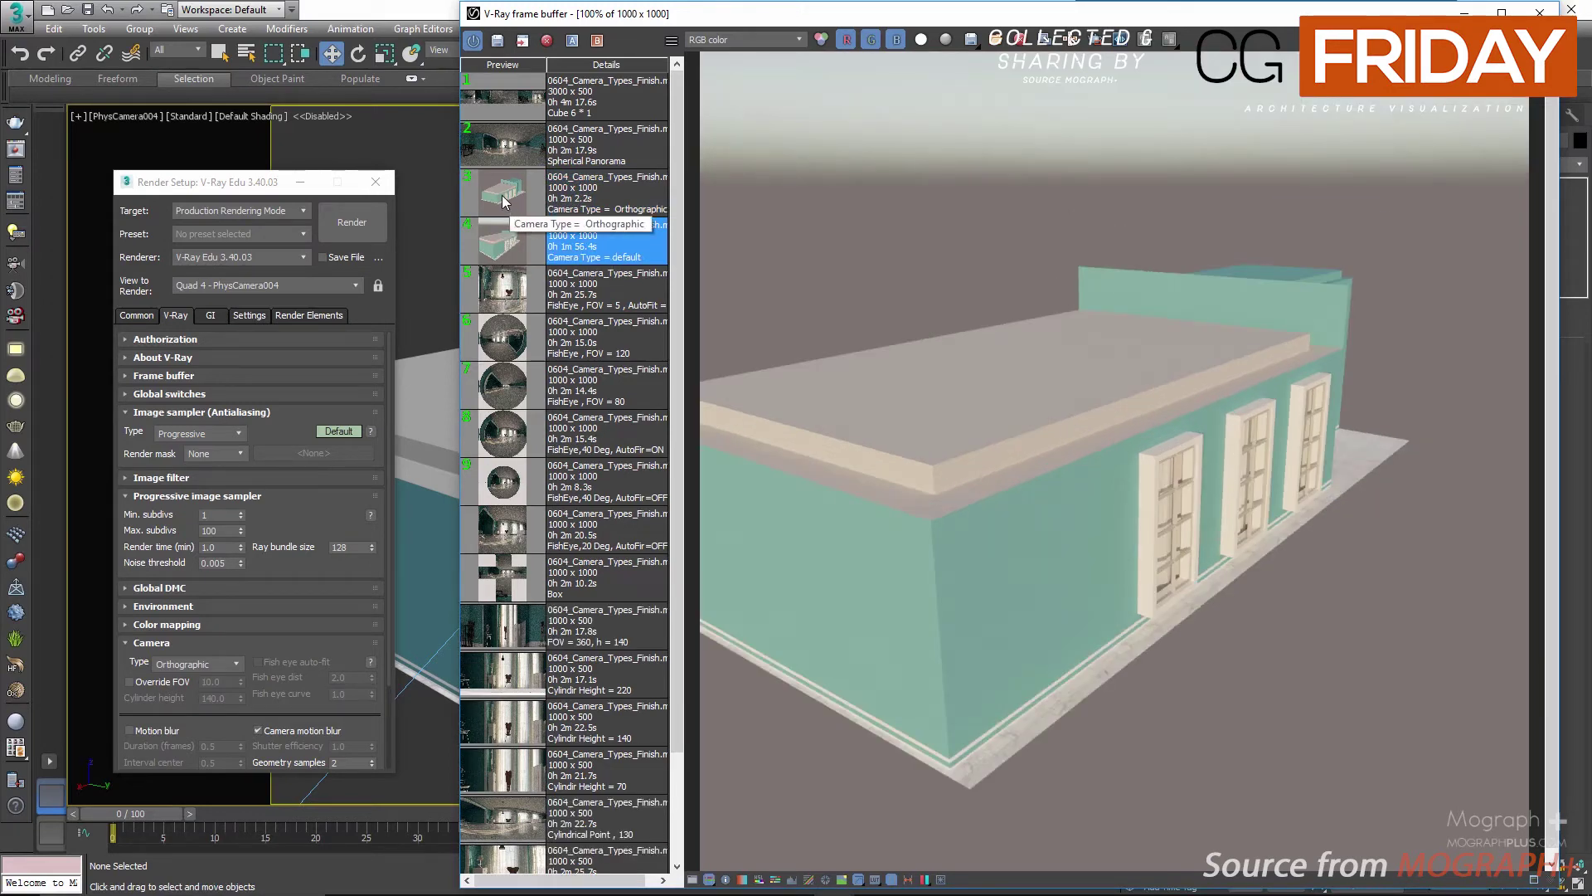
pyautogui.click(503, 201)
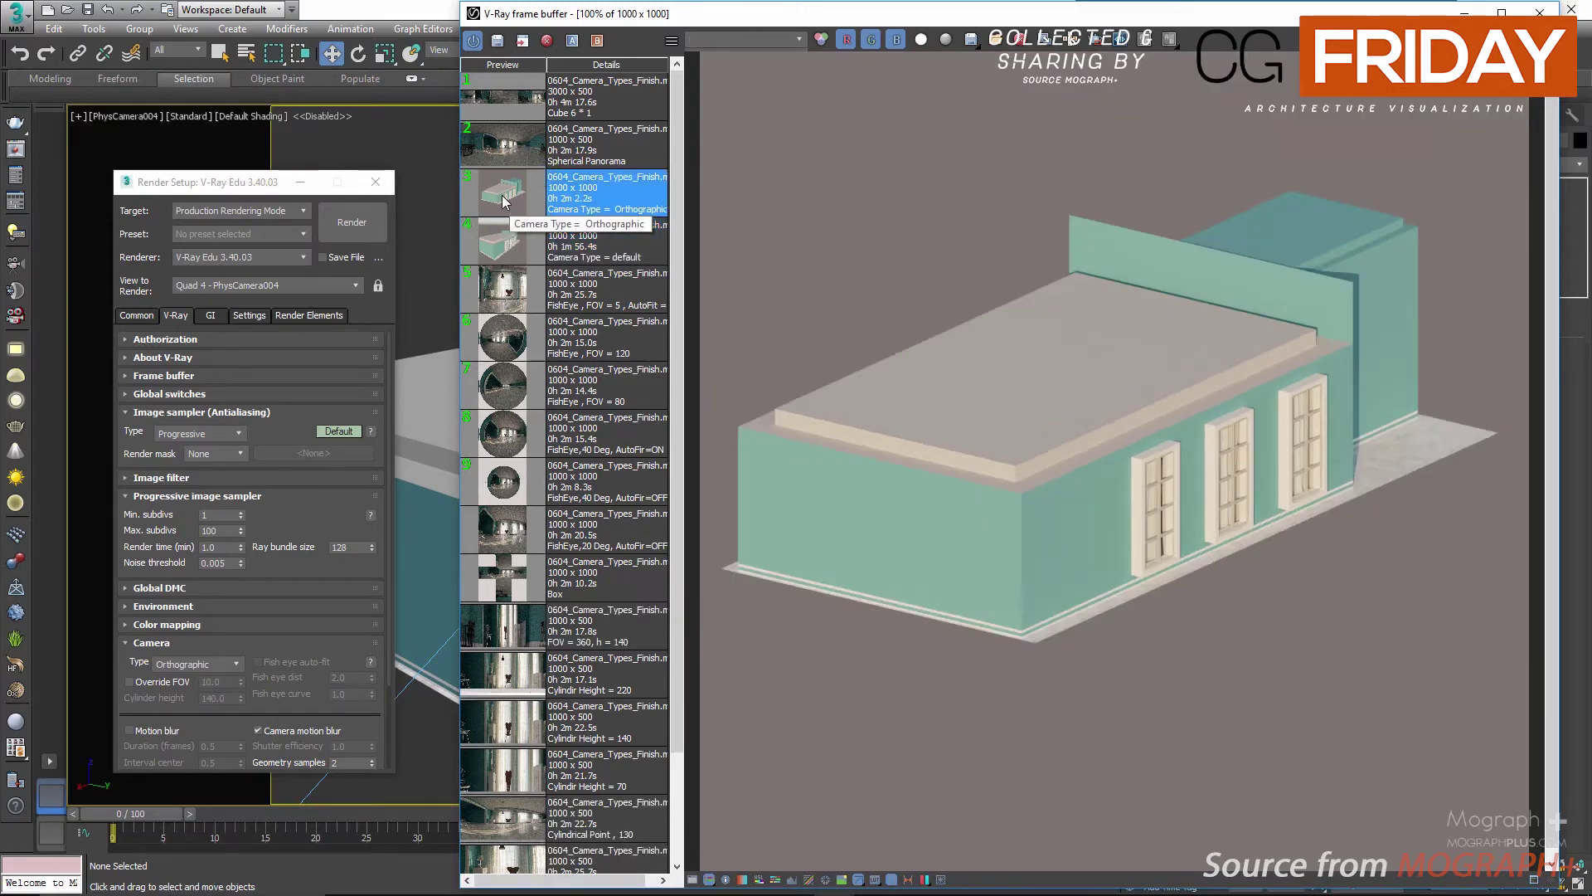
# Switch the viewport to PhysCamera003
pyautogui.click(125, 117)
pyautogui.moveTo(124, 129)
pyautogui.click(446, 166)
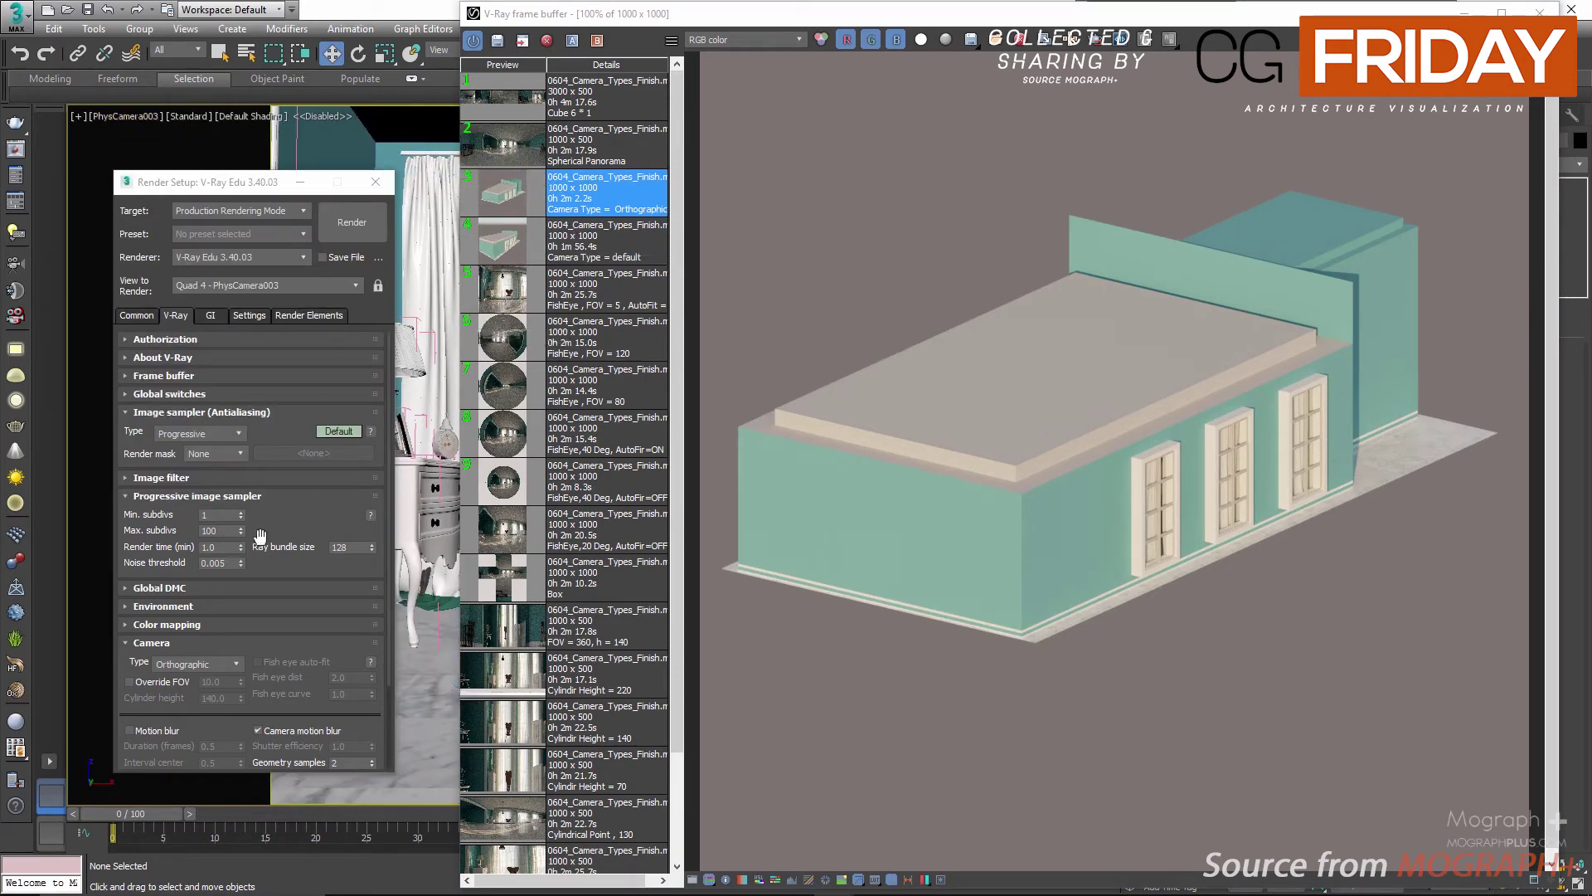
# Change the V-Ray camera type to Perspective
pyautogui.scroll(-3, 207, 721)
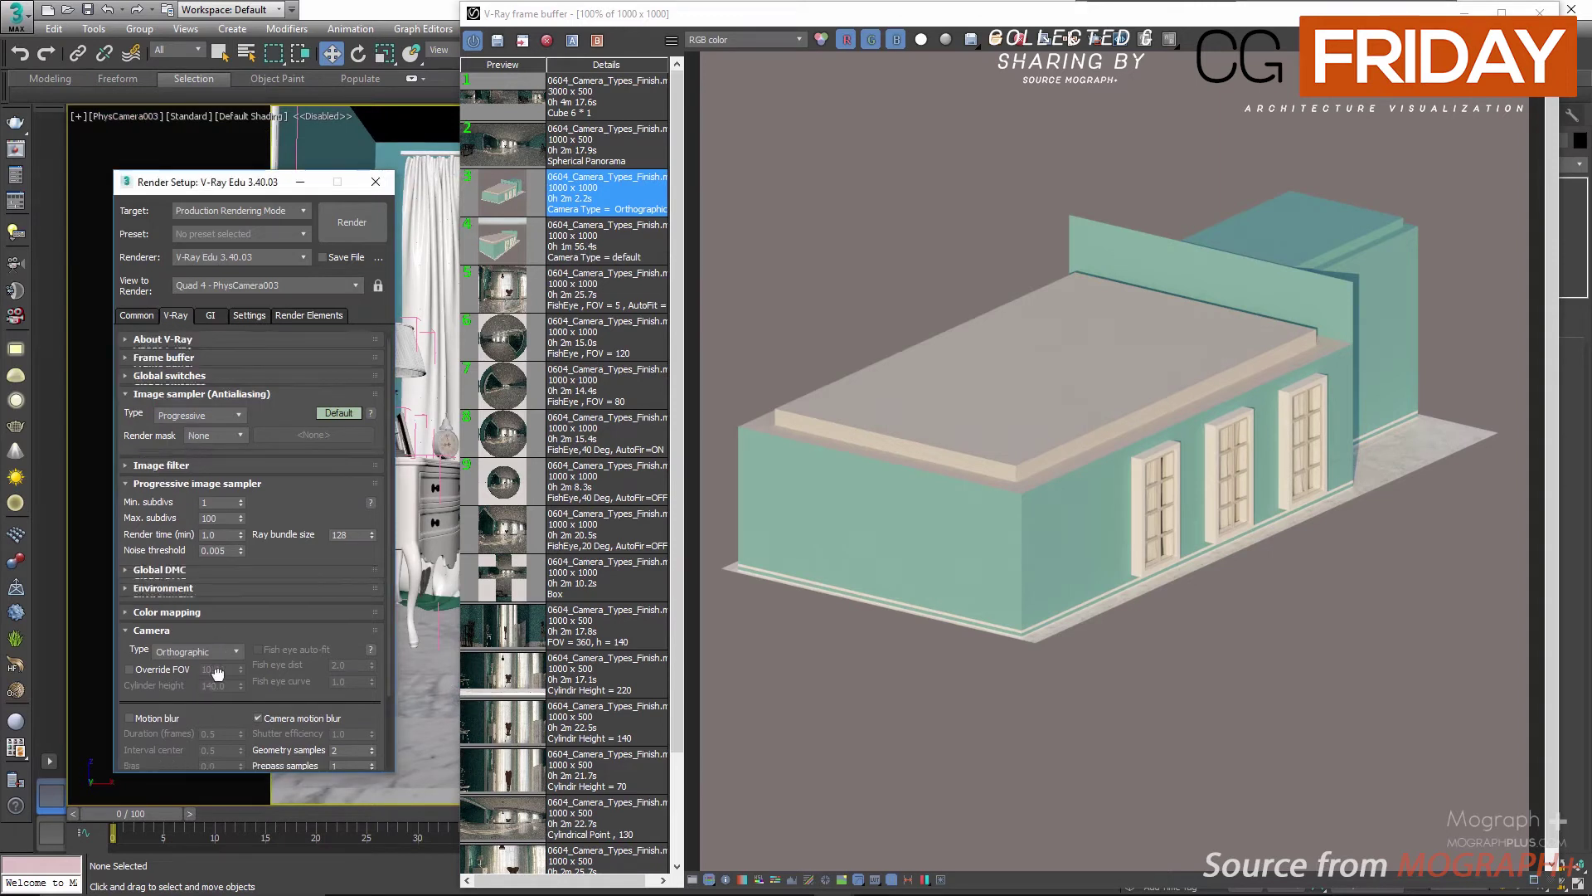
pyautogui.click(197, 564)
pyautogui.click(194, 658)
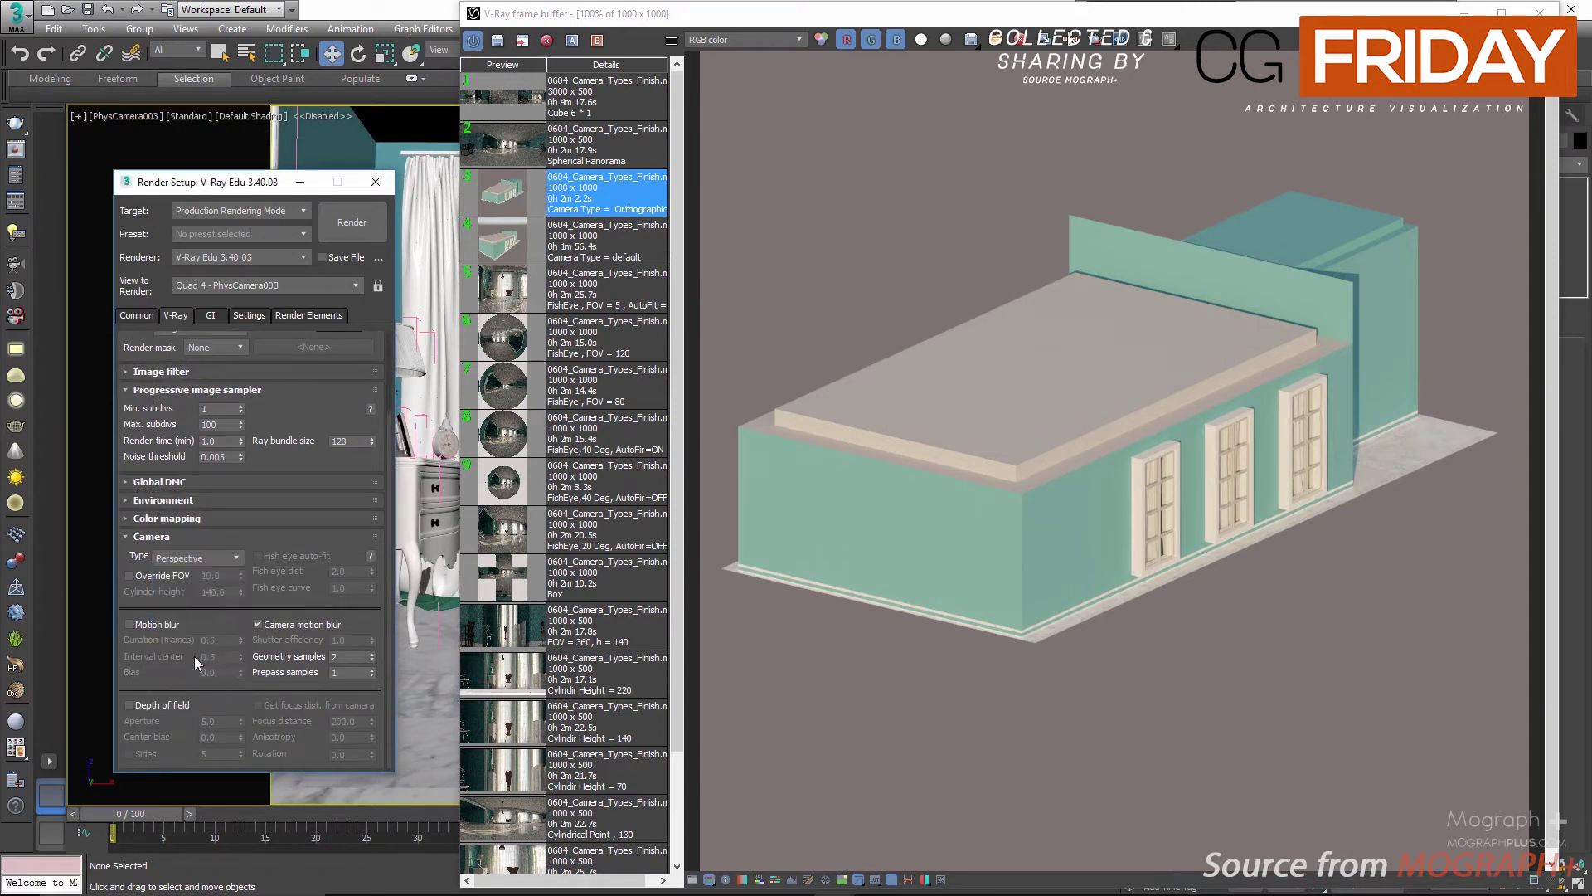
# Change the V-Ray camera type to Spherical panorama
pyautogui.click(197, 559)
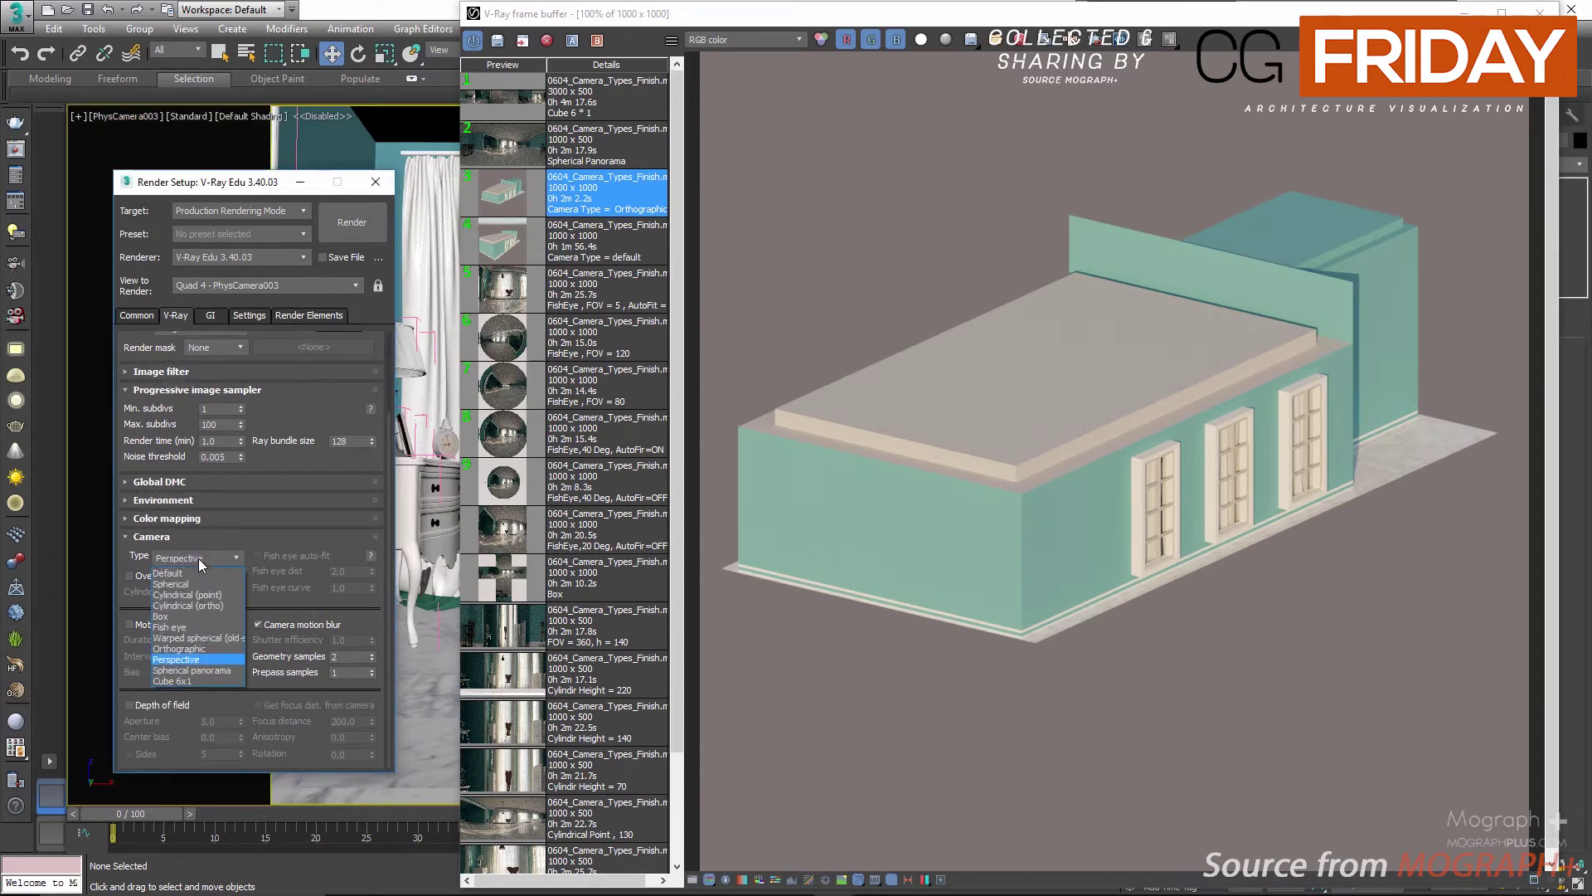
pyautogui.click(217, 672)
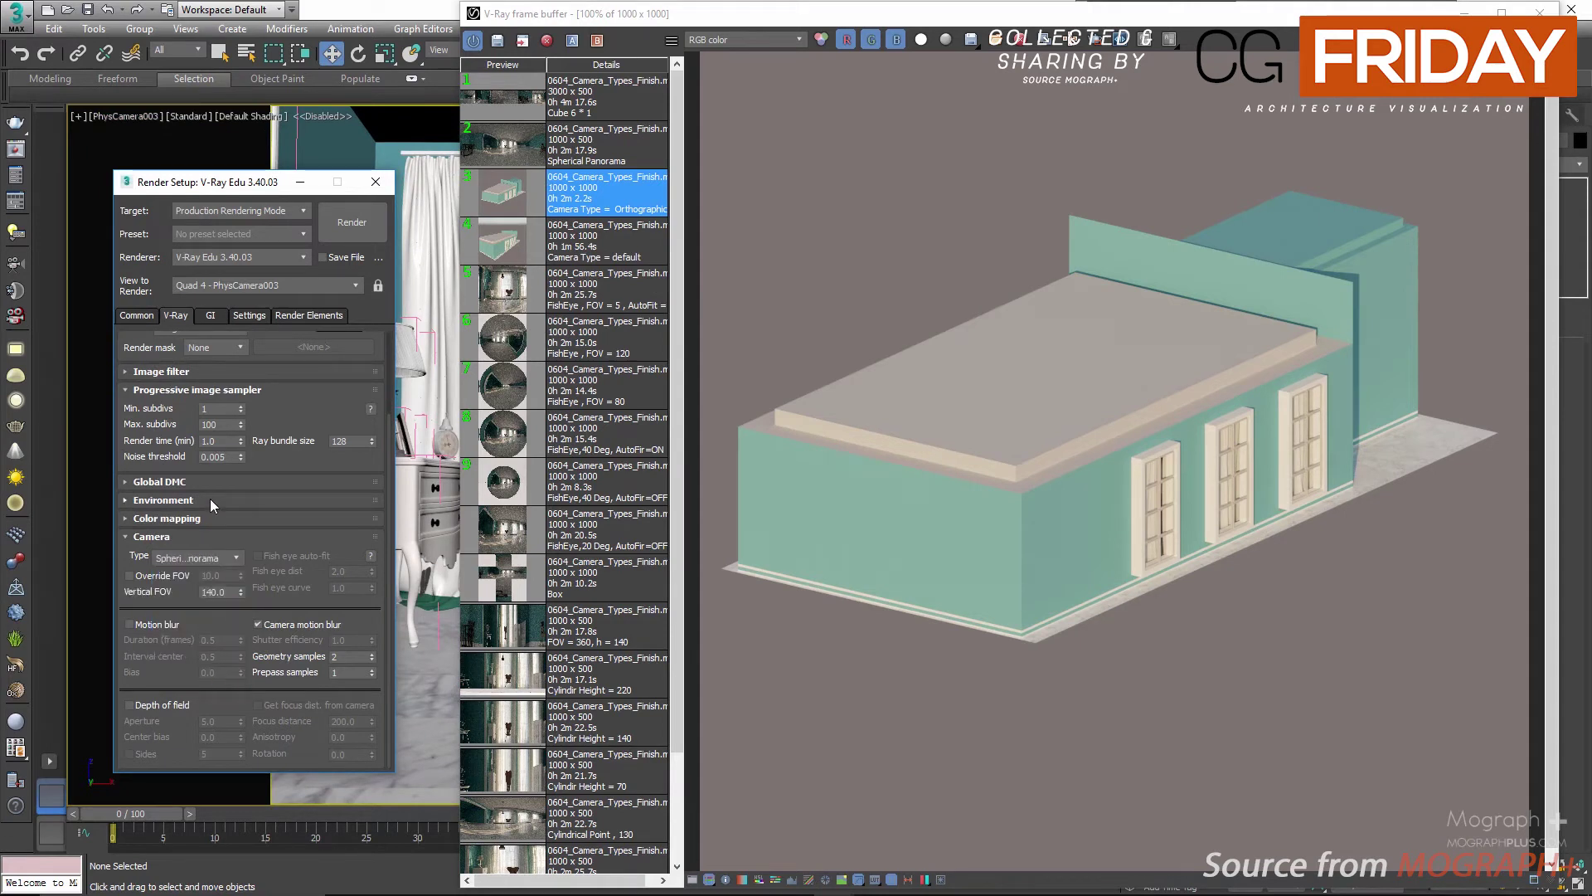
pyautogui.click(149, 581)
pyautogui.click(151, 586)
# Switch the camera type to Spherical to compare its settings, and return to Spherical panorama
pyautogui.click(172, 556)
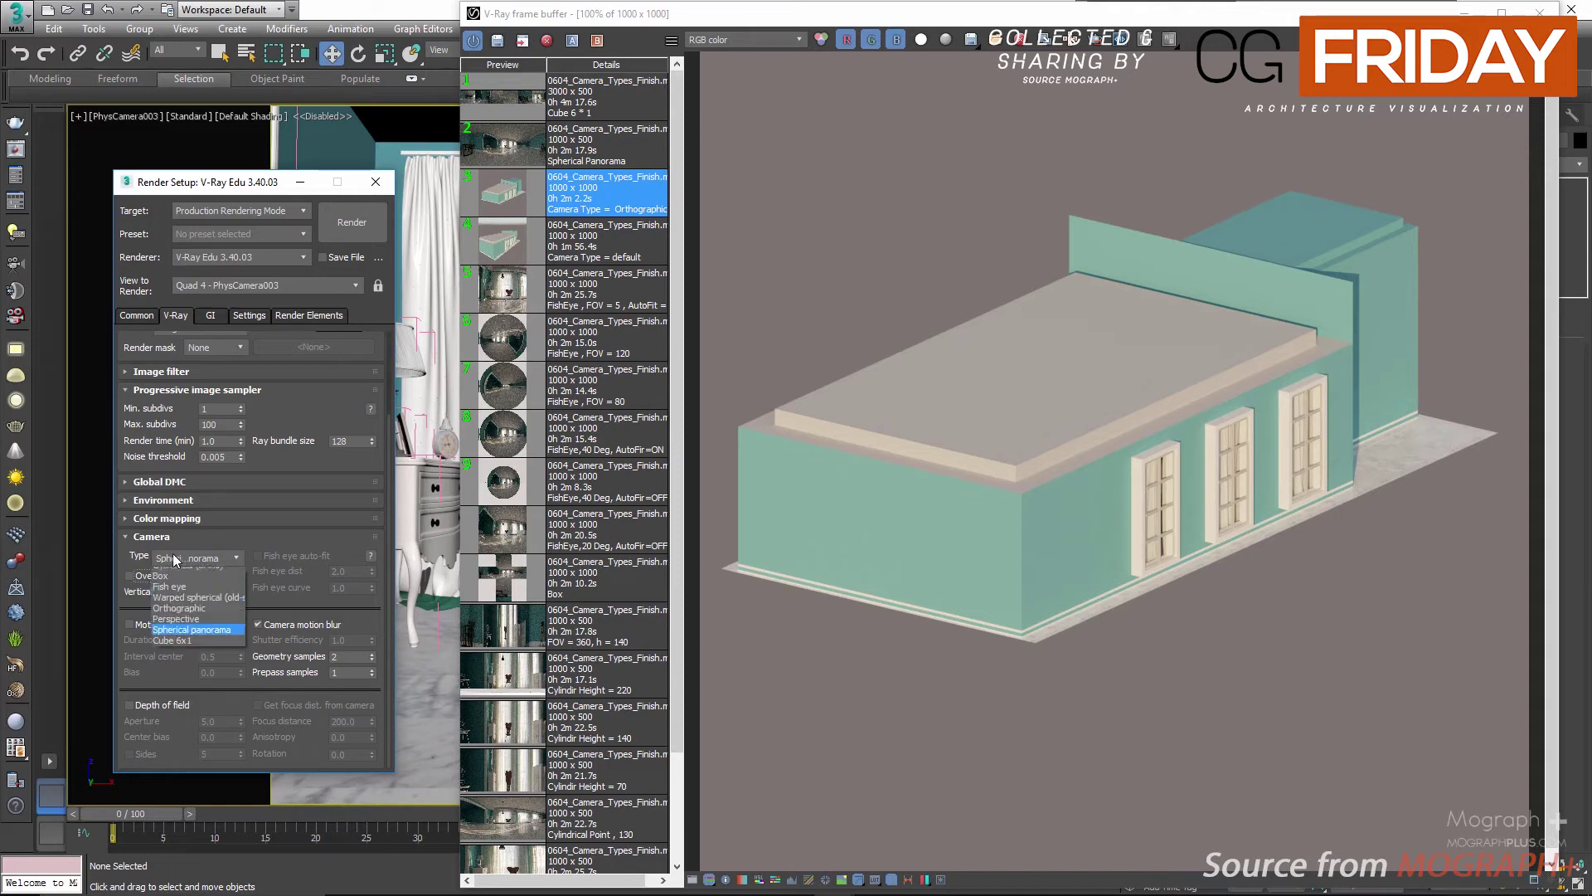
pyautogui.click(214, 583)
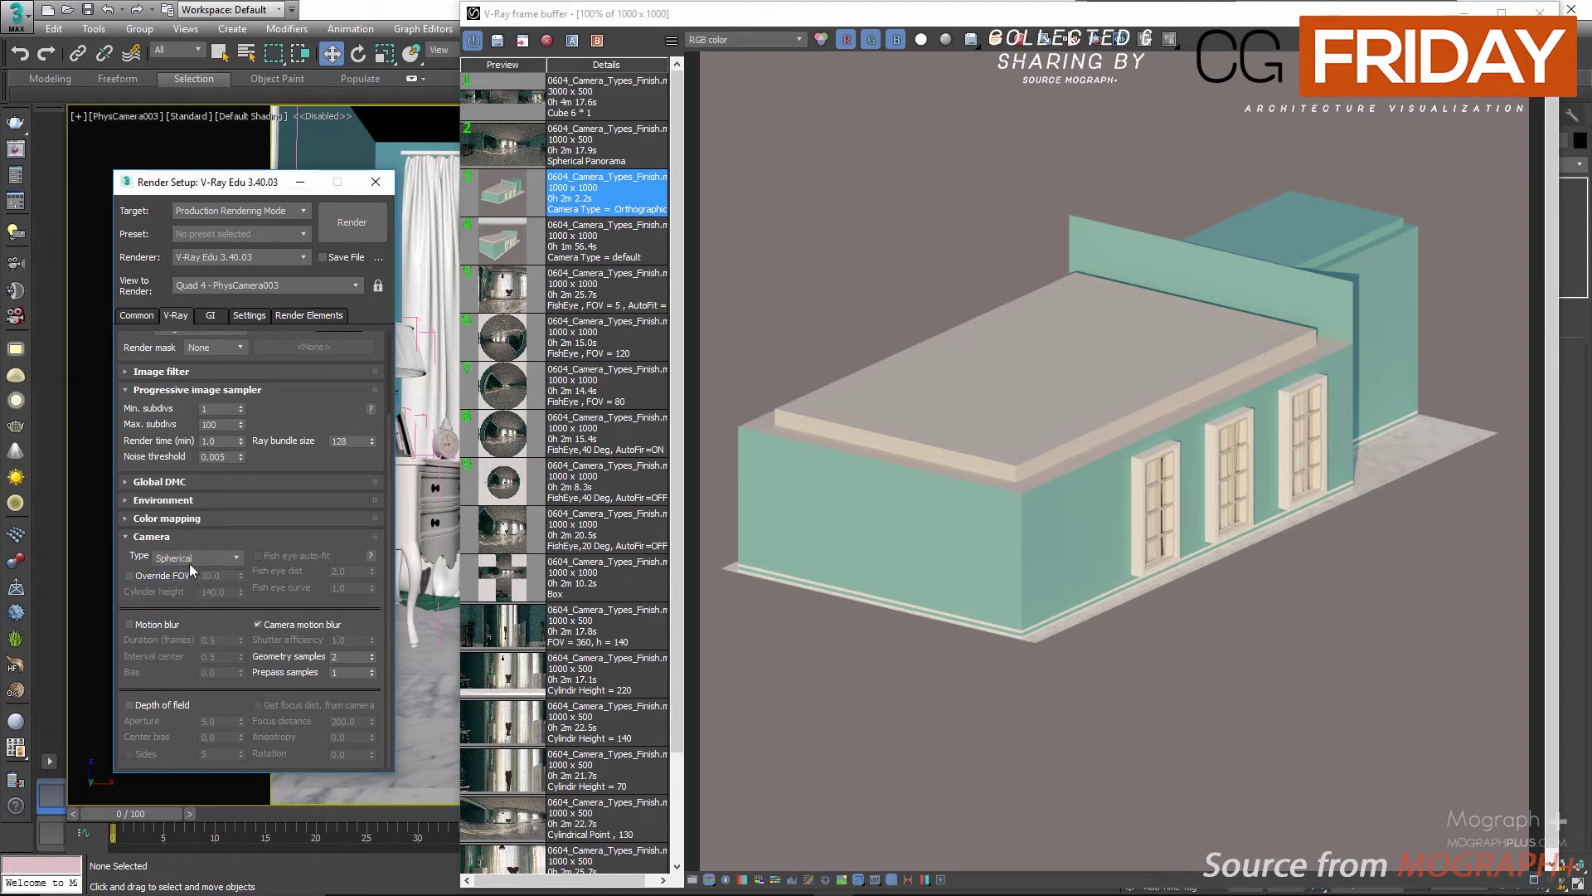
pyautogui.click(188, 562)
pyautogui.click(206, 672)
# Set the spherical panorama's Vertical FOV to 180 and enable Override FOV with a value of 360
pyautogui.doubleClick(201, 591)
pyautogui.write('180')
pyautogui.click(130, 575)
pyautogui.doubleClick(212, 574)
pyautogui.write('360')
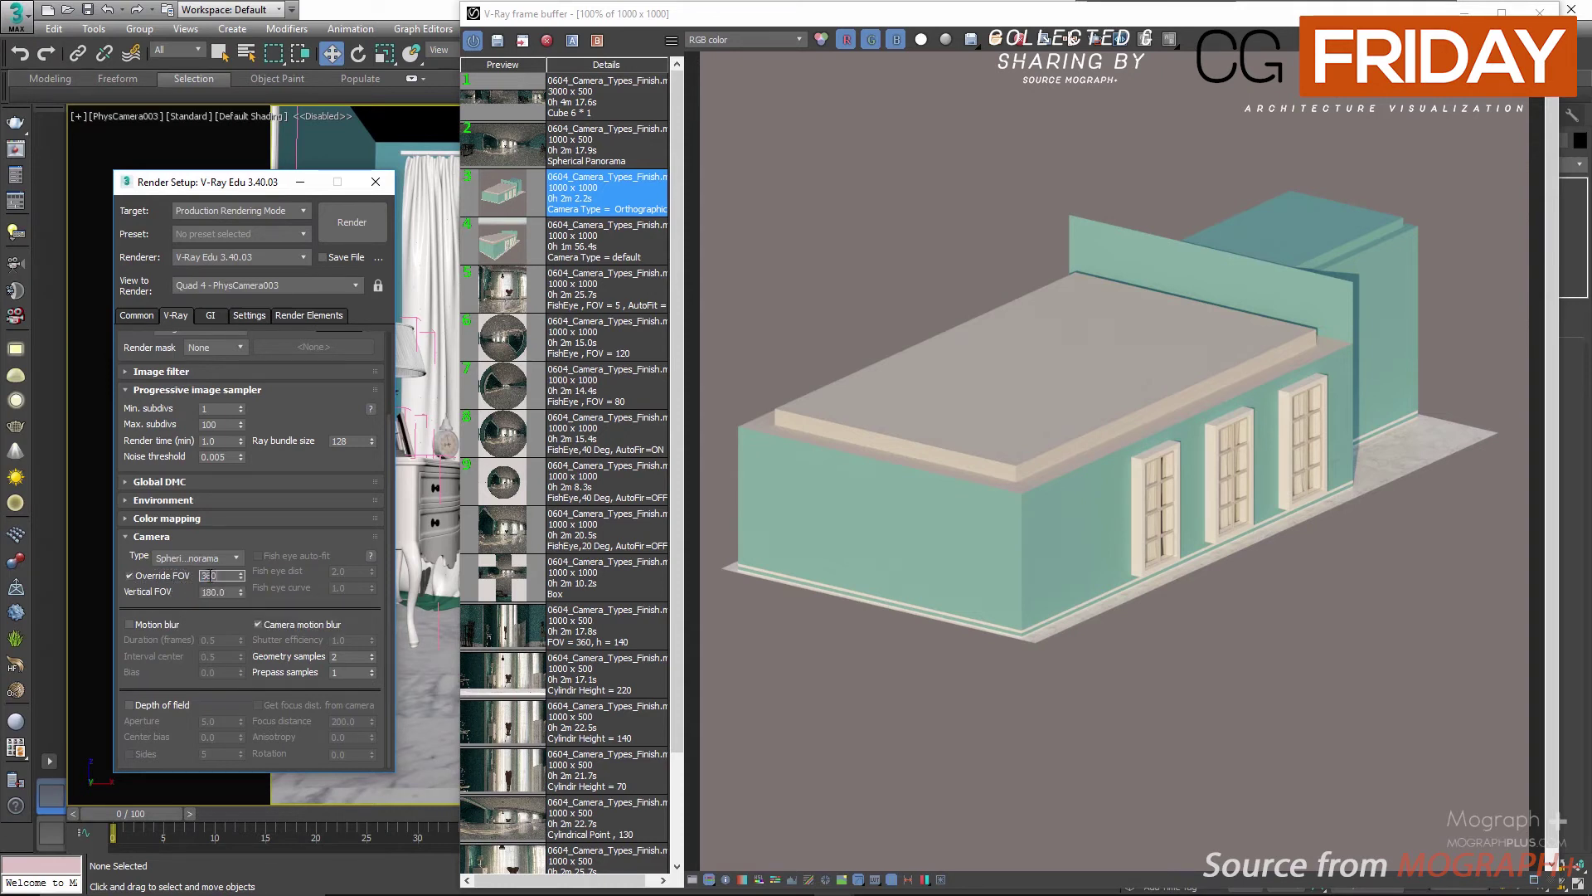
pyautogui.press('Return')
# Set the render output height to 500 and load the "Spherical Panorama" render from the history
pyautogui.click(129, 317)
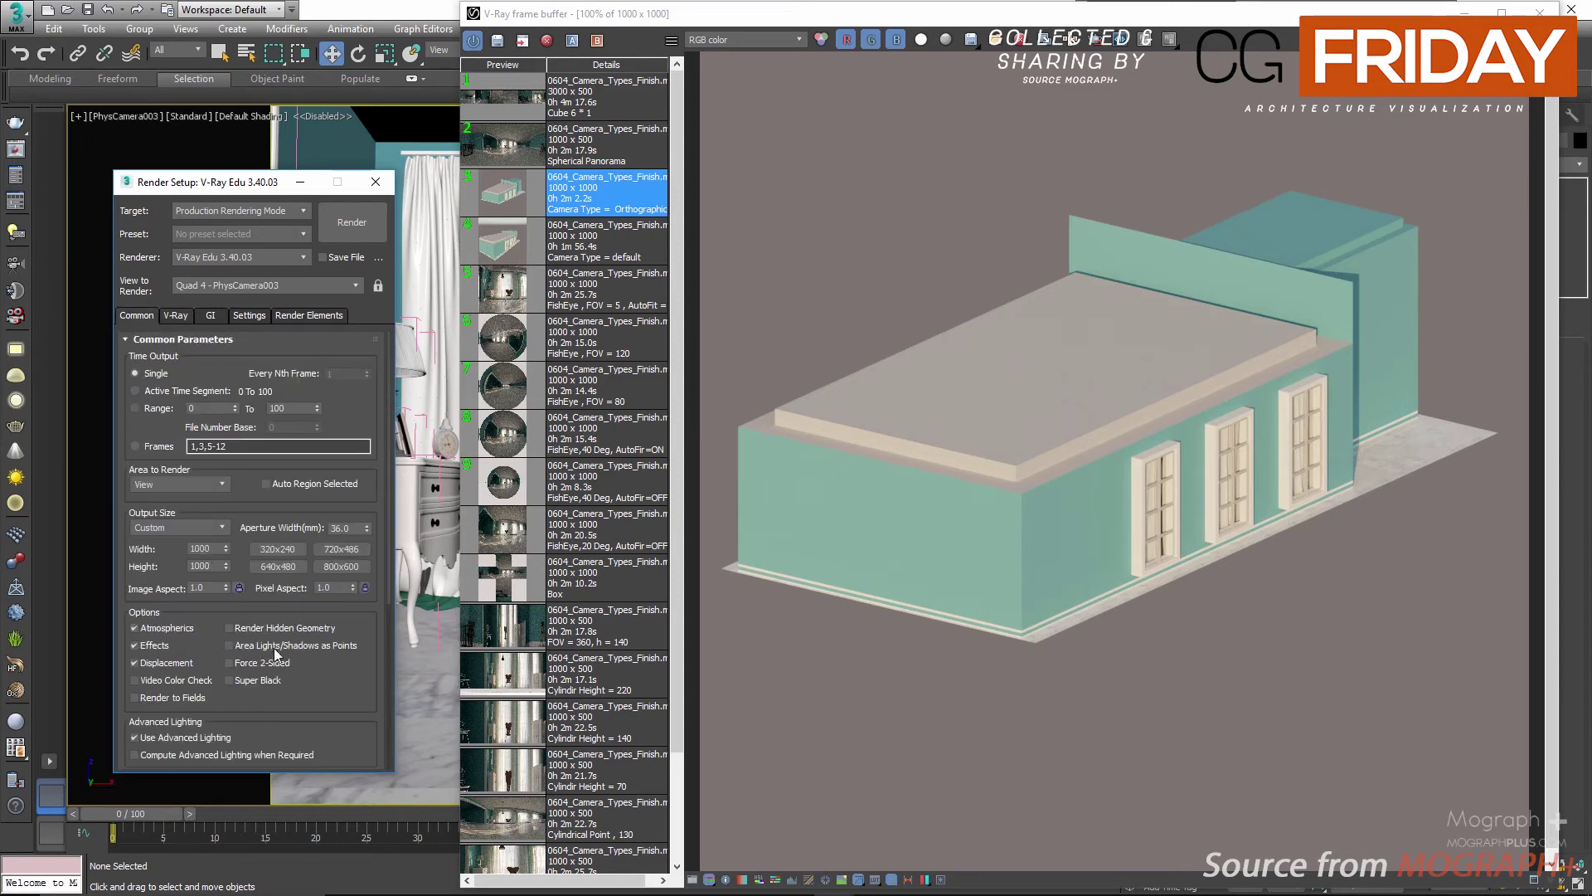
pyautogui.doubleClick(207, 567)
pyautogui.write('500')
pyautogui.press('Return')
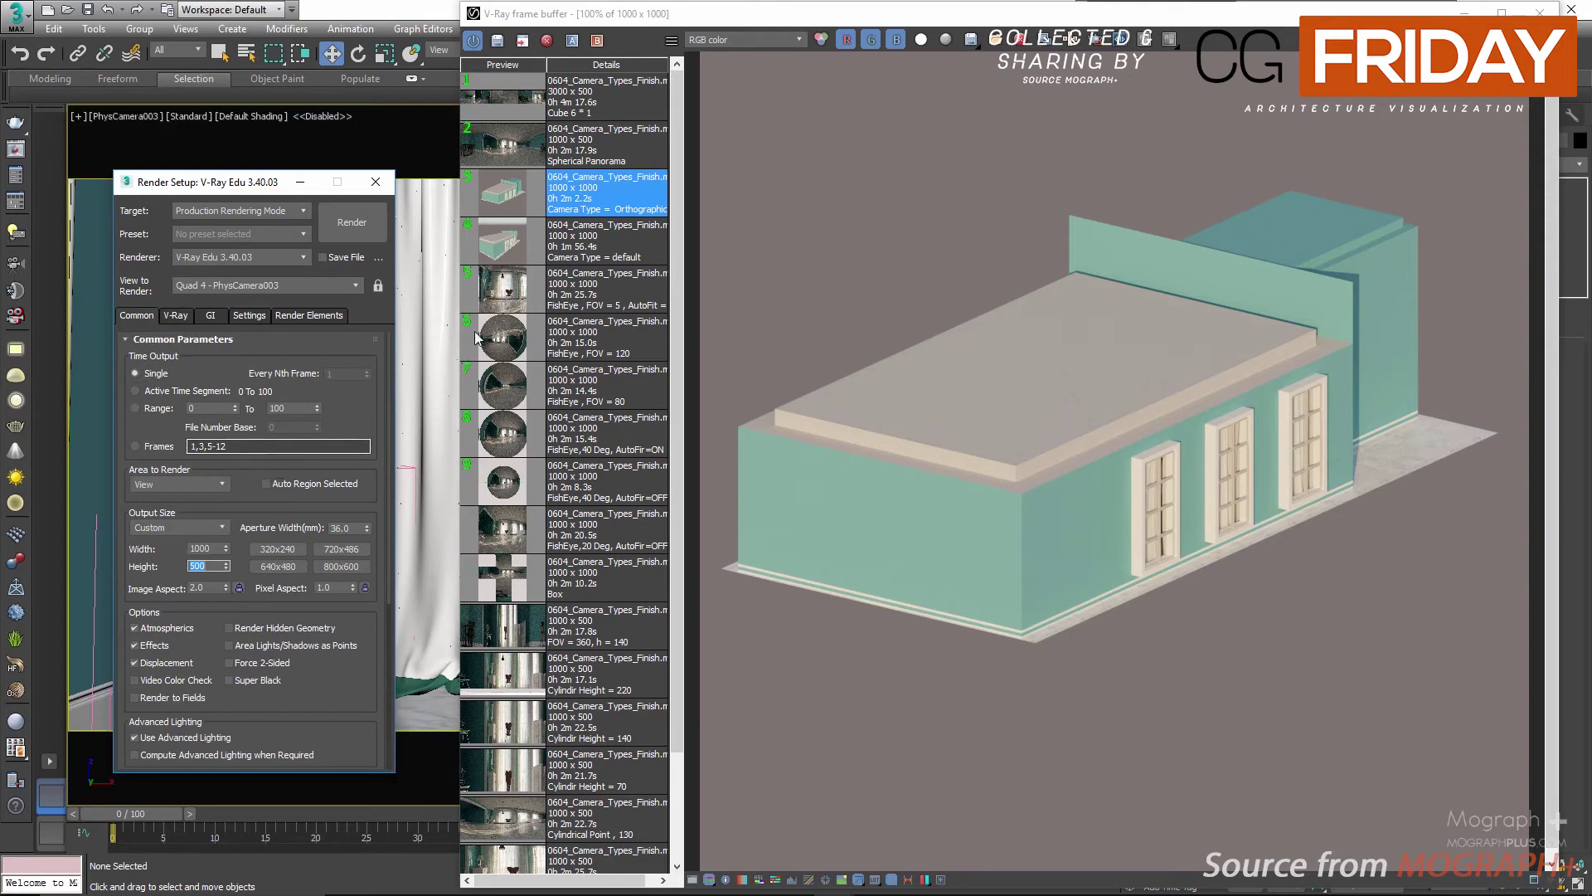
pyautogui.click(498, 146)
pyautogui.doubleClick(500, 142)
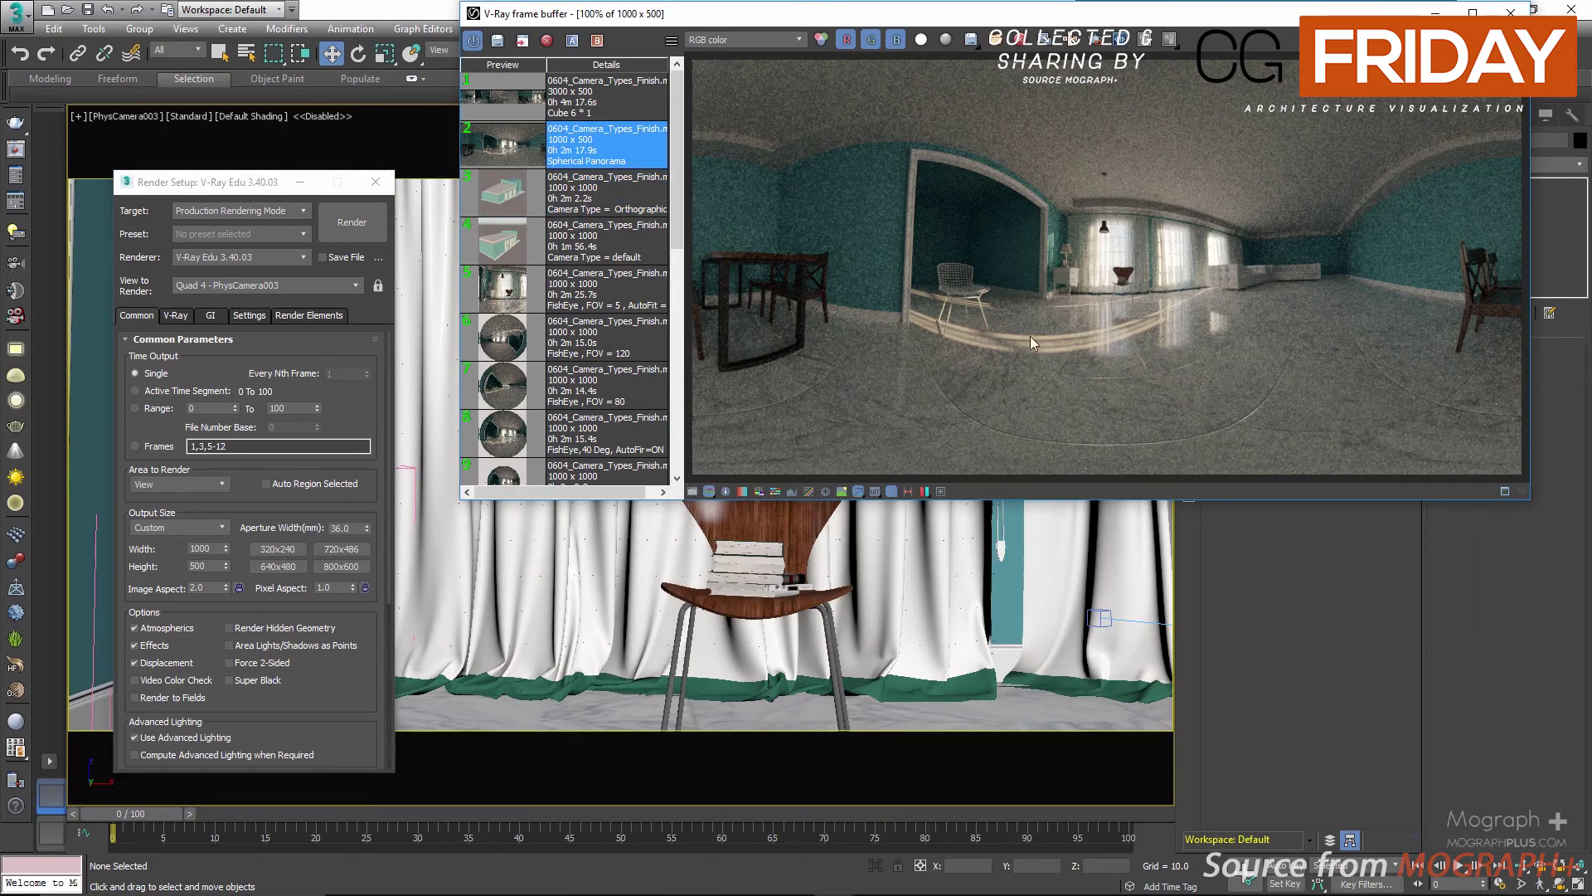
# Change the V-Ray camera type to Cube 6x1
pyautogui.click(175, 315)
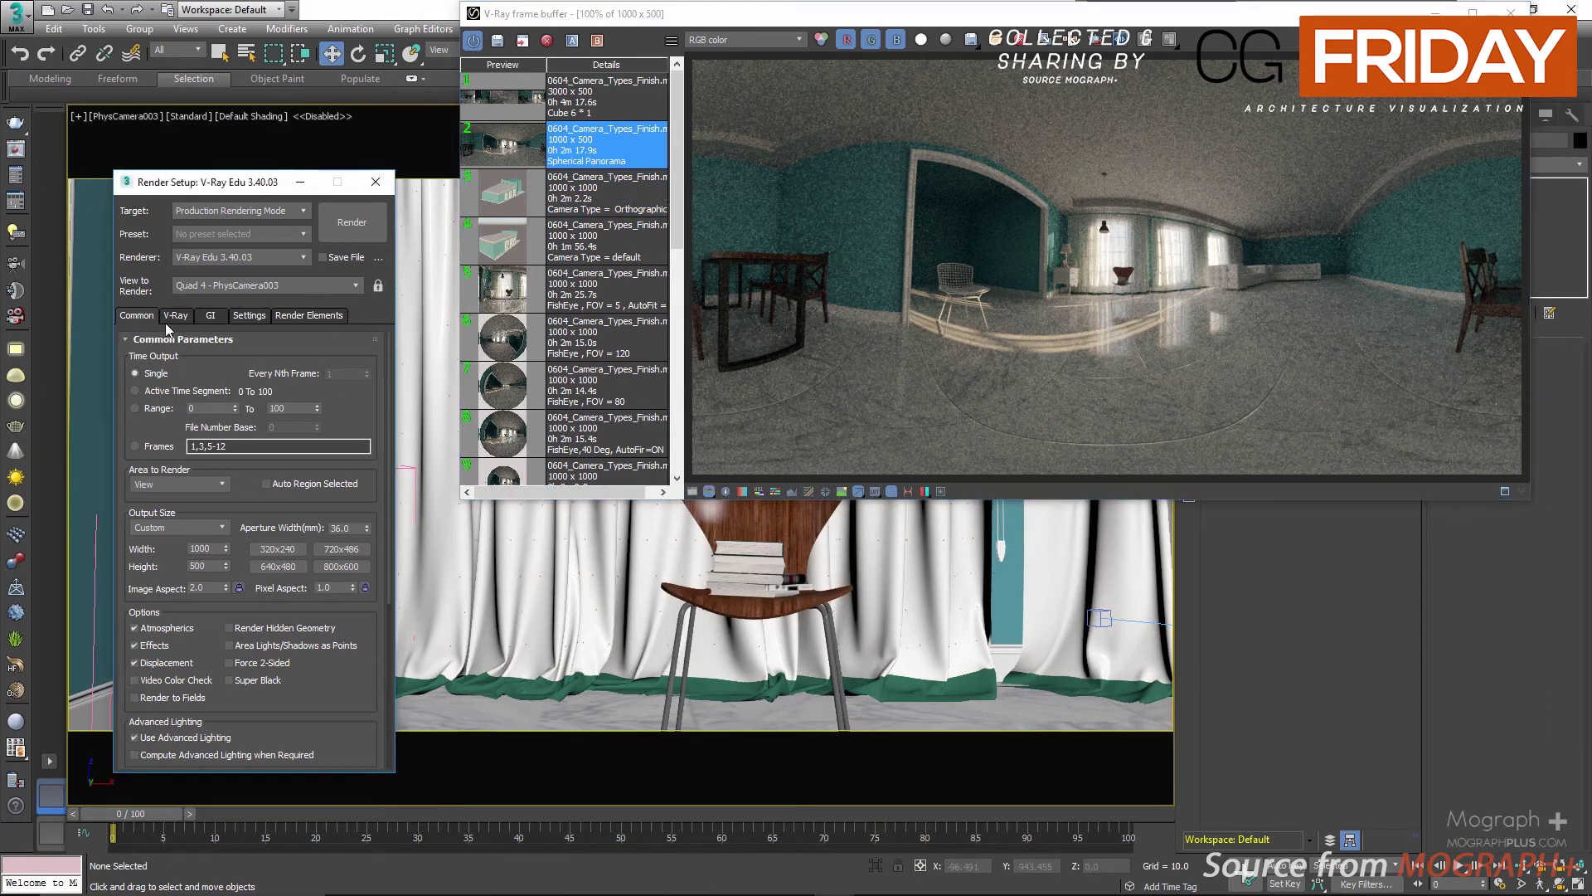
pyautogui.click(195, 558)
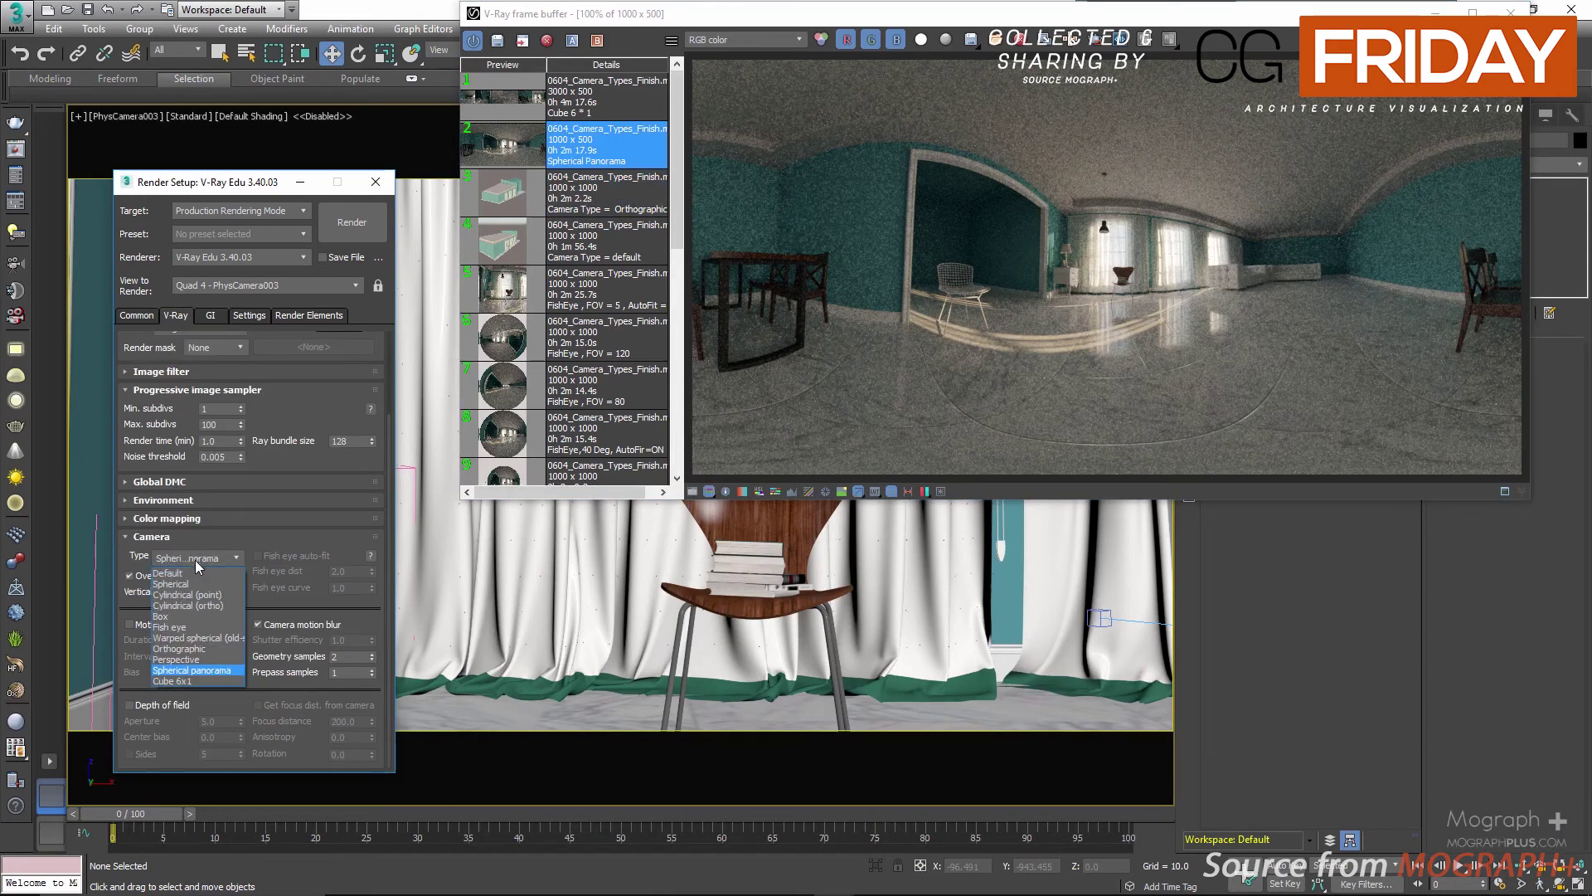
pyautogui.click(174, 681)
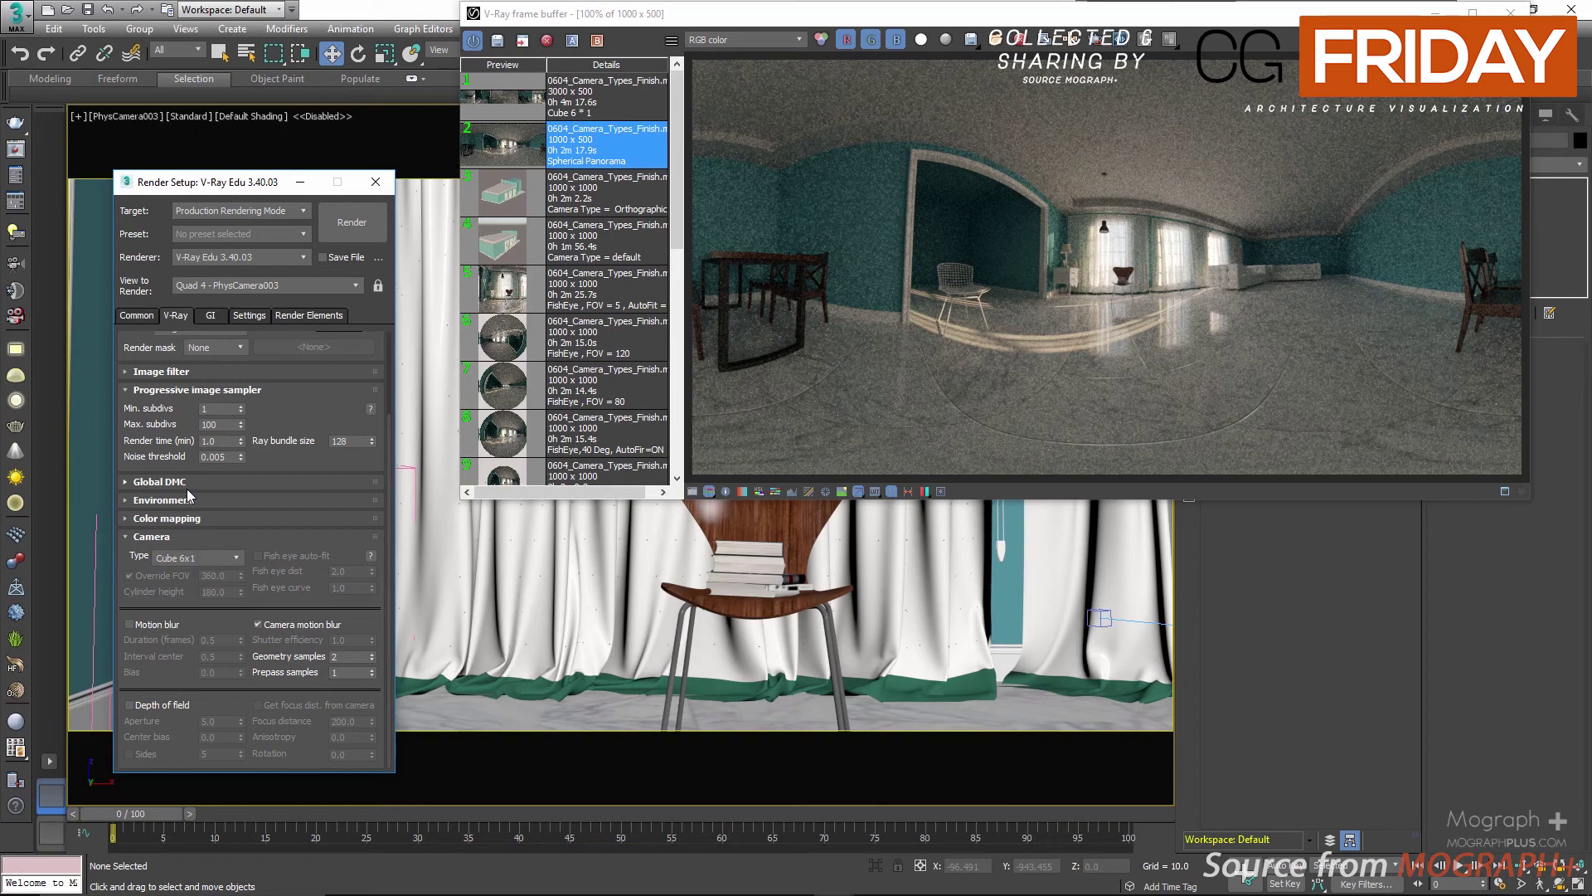
# Set the render output width to 3000 in the common render parameters
pyautogui.click(136, 316)
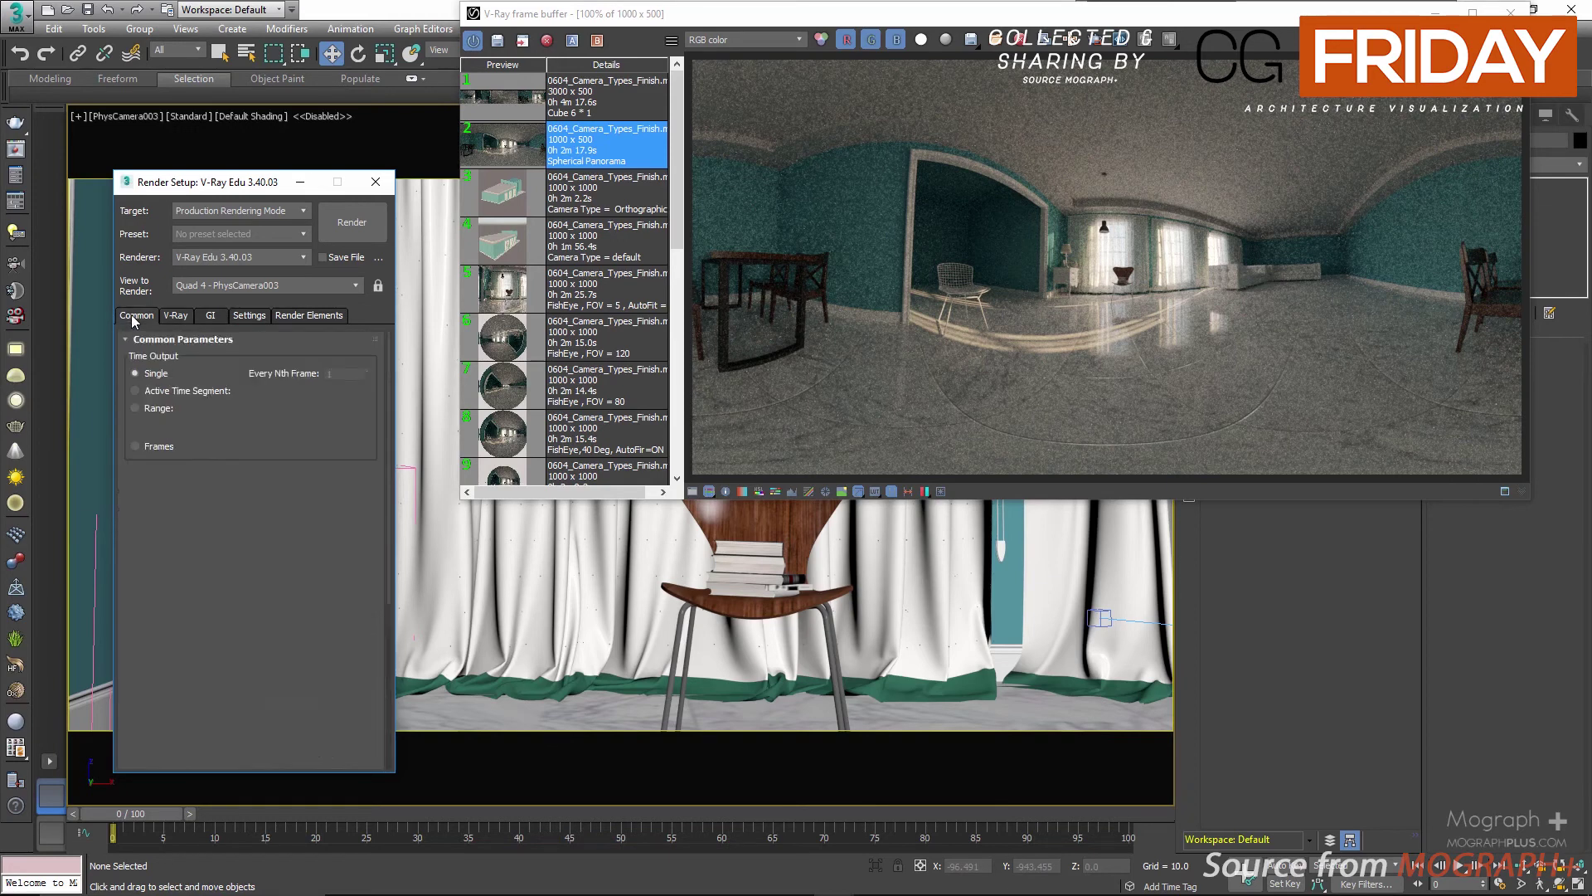
pyautogui.scroll(-2, 233, 583)
pyautogui.scroll(-1, 233, 583)
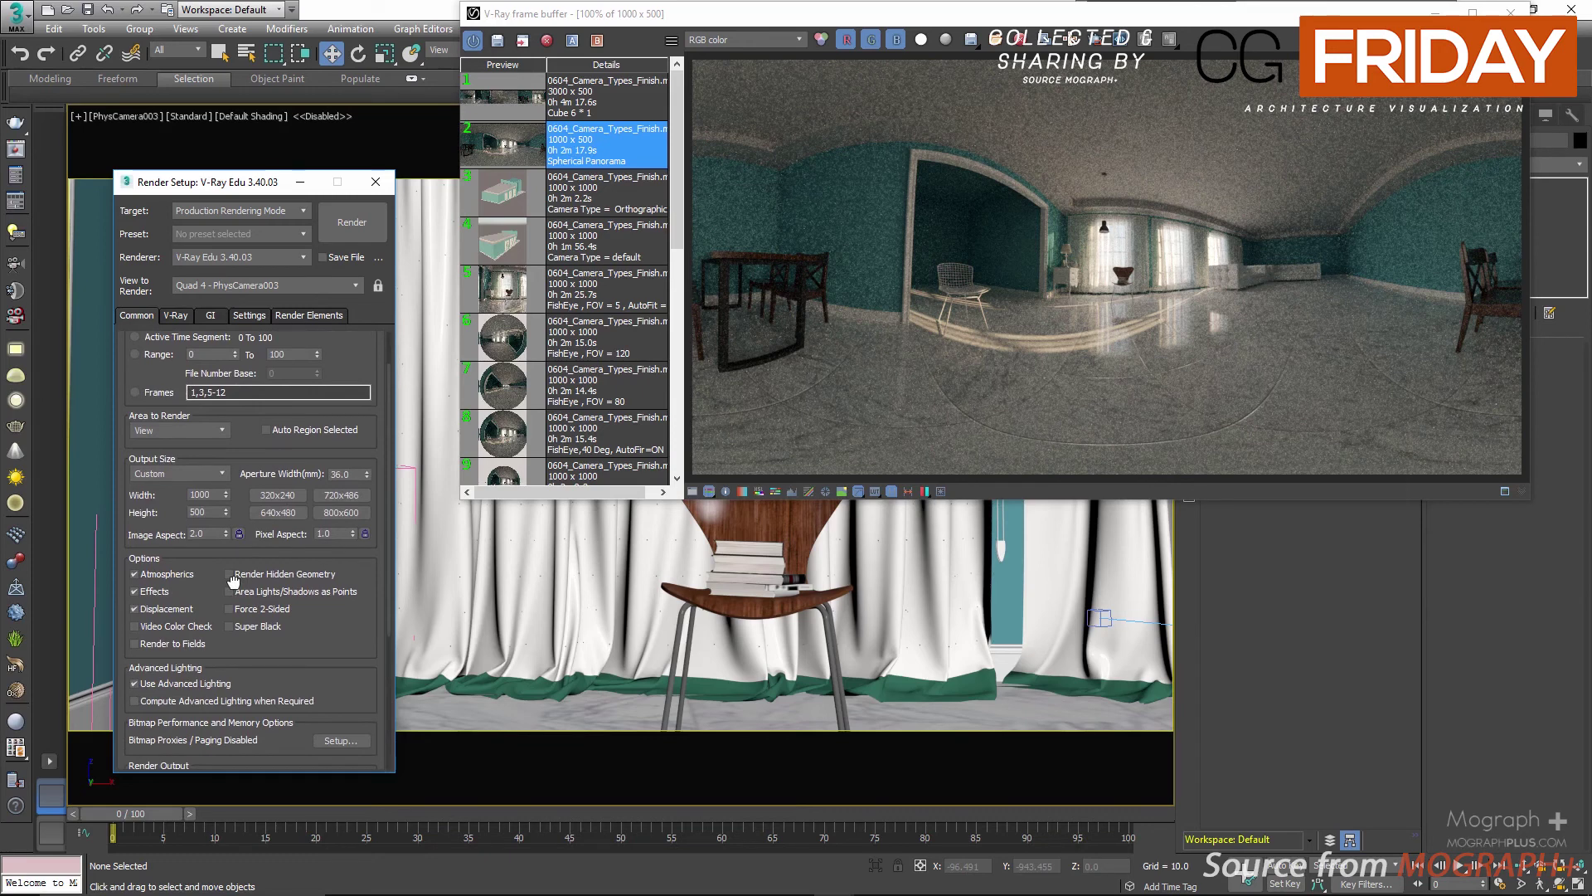
pyautogui.doubleClick(203, 494)
pyautogui.write('3000')
pyautogui.press('Return')
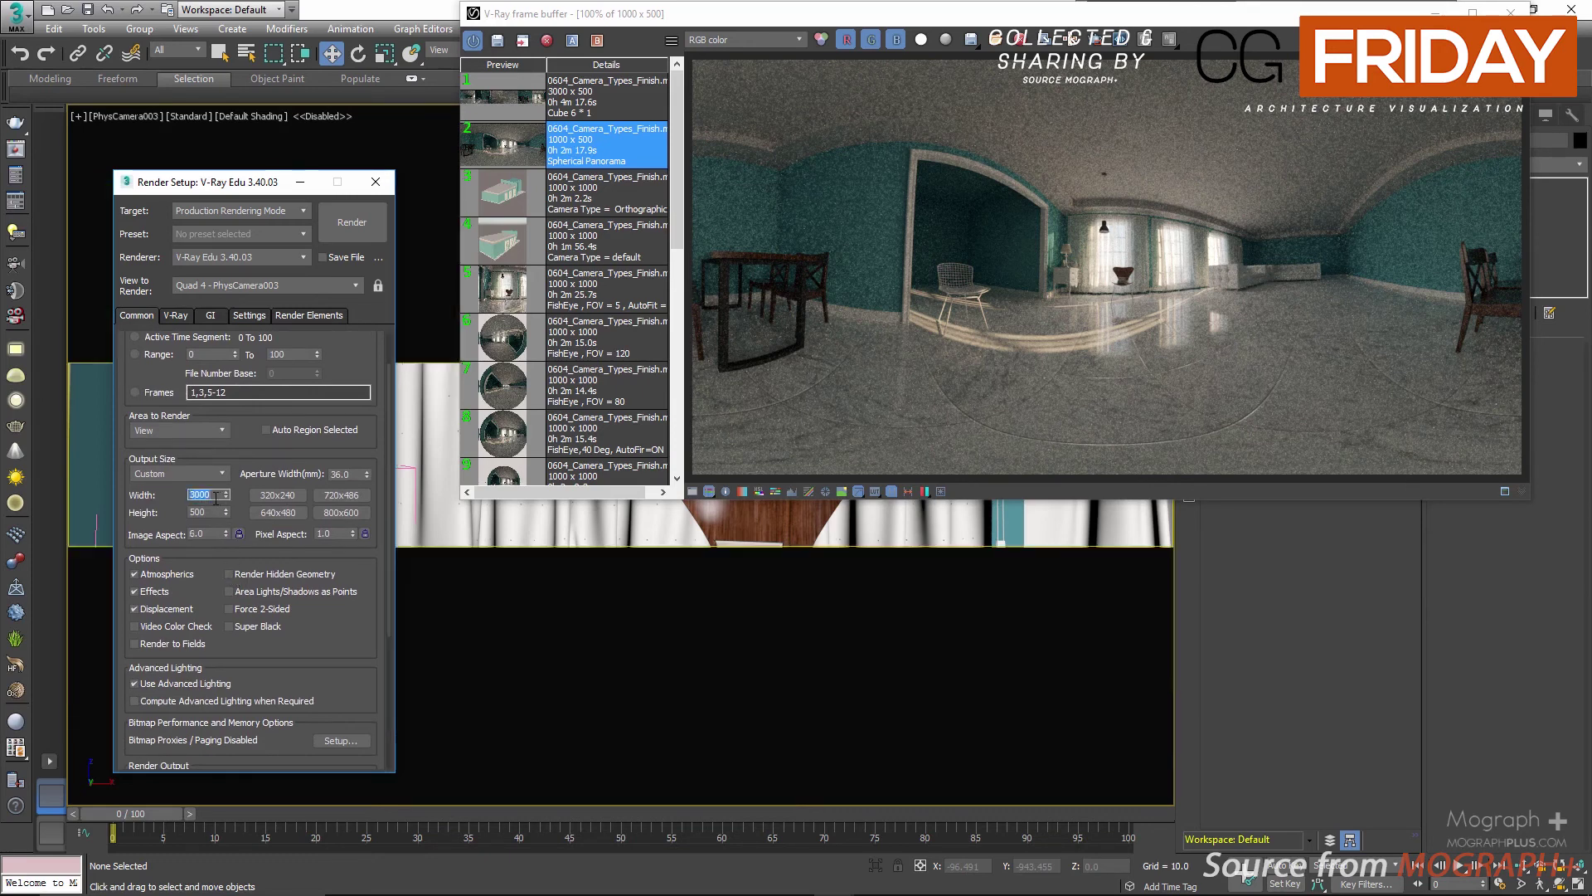
pyautogui.moveTo(207, 535); pyautogui.dragTo(178, 538)
pyautogui.click(162, 535)
# Load the "Cube 6 * 1" render from the history and maximize the frame buffer window
pyautogui.click(175, 315)
pyautogui.click(512, 105)
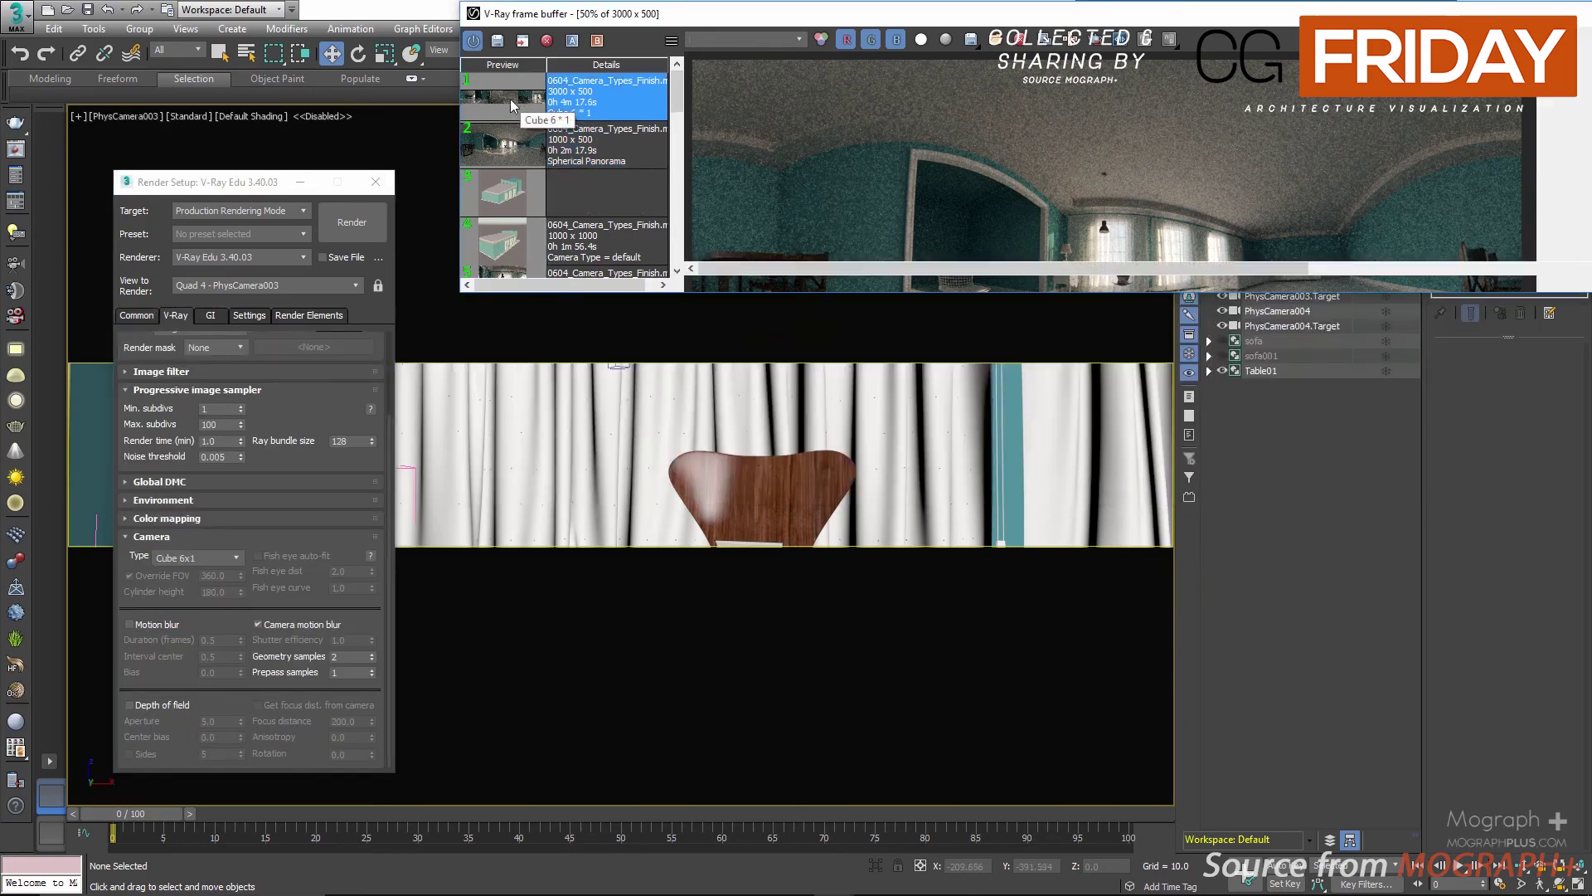
pyautogui.moveTo(871, 15); pyautogui.dragTo(443, 139)
pyautogui.doubleClick(442, 140)
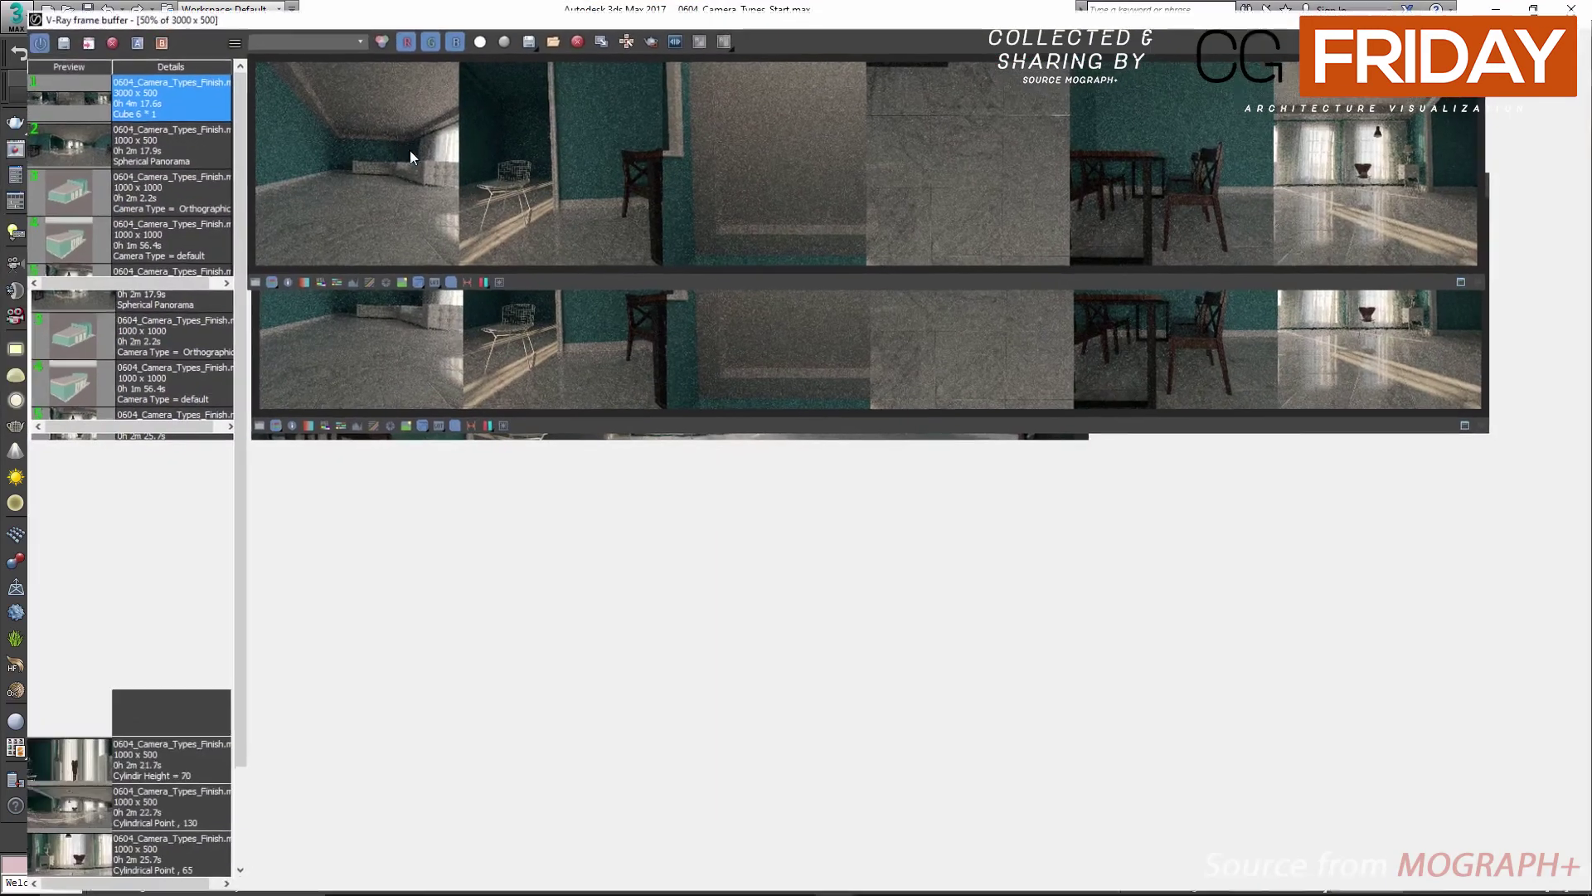
# Examine the six cube faces of the render up close at 100%, and view the whole strip at 50%
pyautogui.scroll(2, 487, 520)
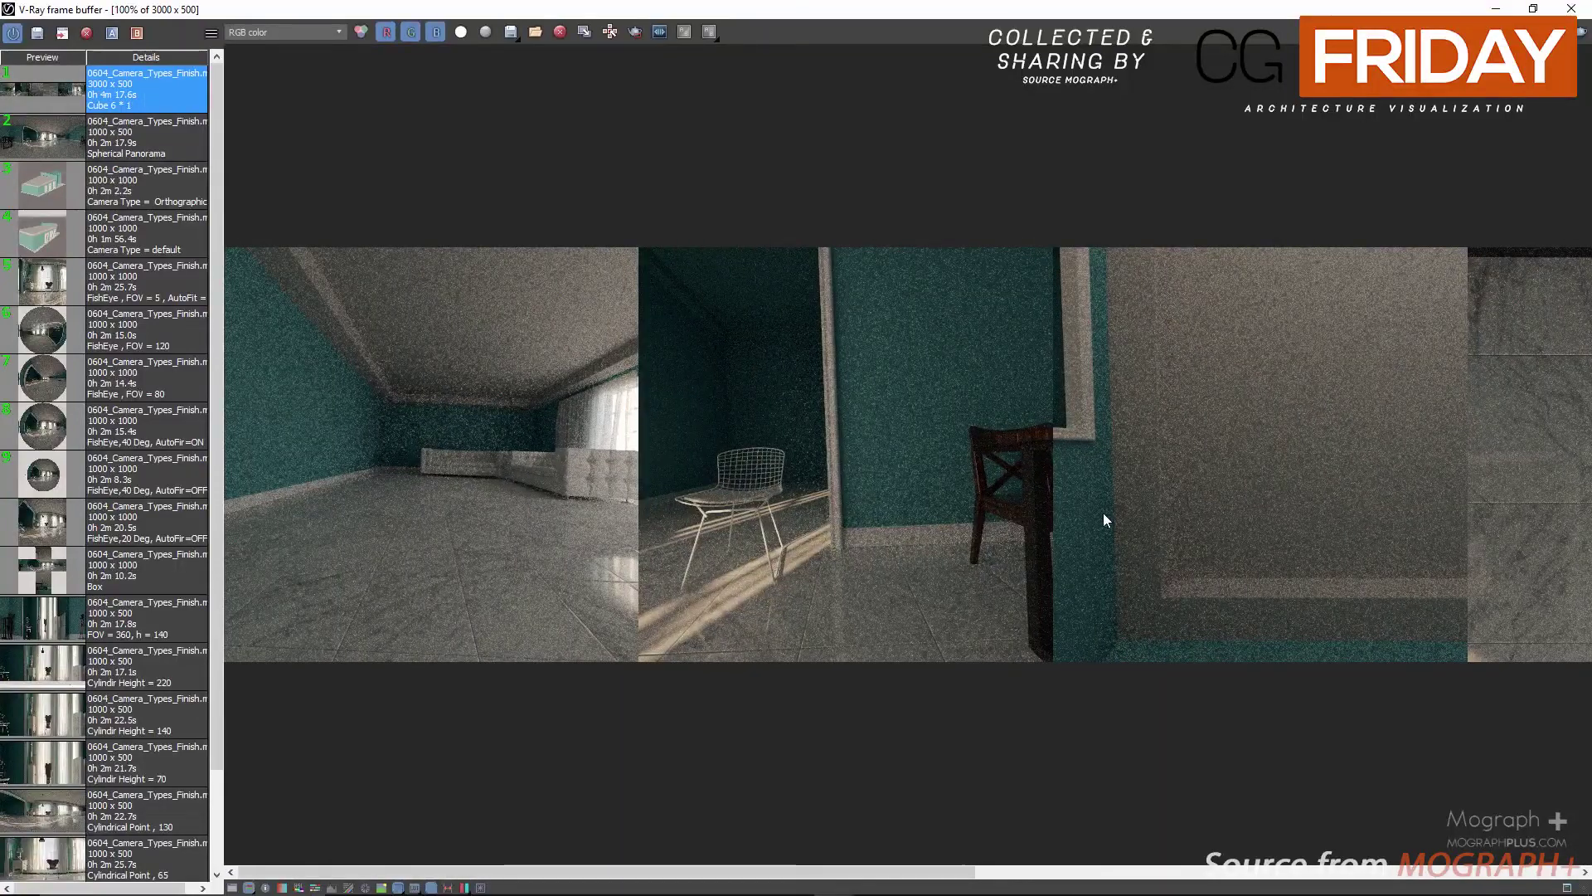
pyautogui.moveTo(1103, 513); pyautogui.dragTo(315, 495, button='middle')
pyautogui.moveTo(1333, 494)
pyautogui.mouseDown(button='middle')
pyautogui.moveTo(693, 491)
pyautogui.moveTo(815, 494)
pyautogui.mouseUp(button='middle')
pyautogui.moveTo(253, 491); pyautogui.dragTo(699, 491, button='middle')
pyautogui.moveTo(178, 489); pyautogui.dragTo(665, 462, button='middle')
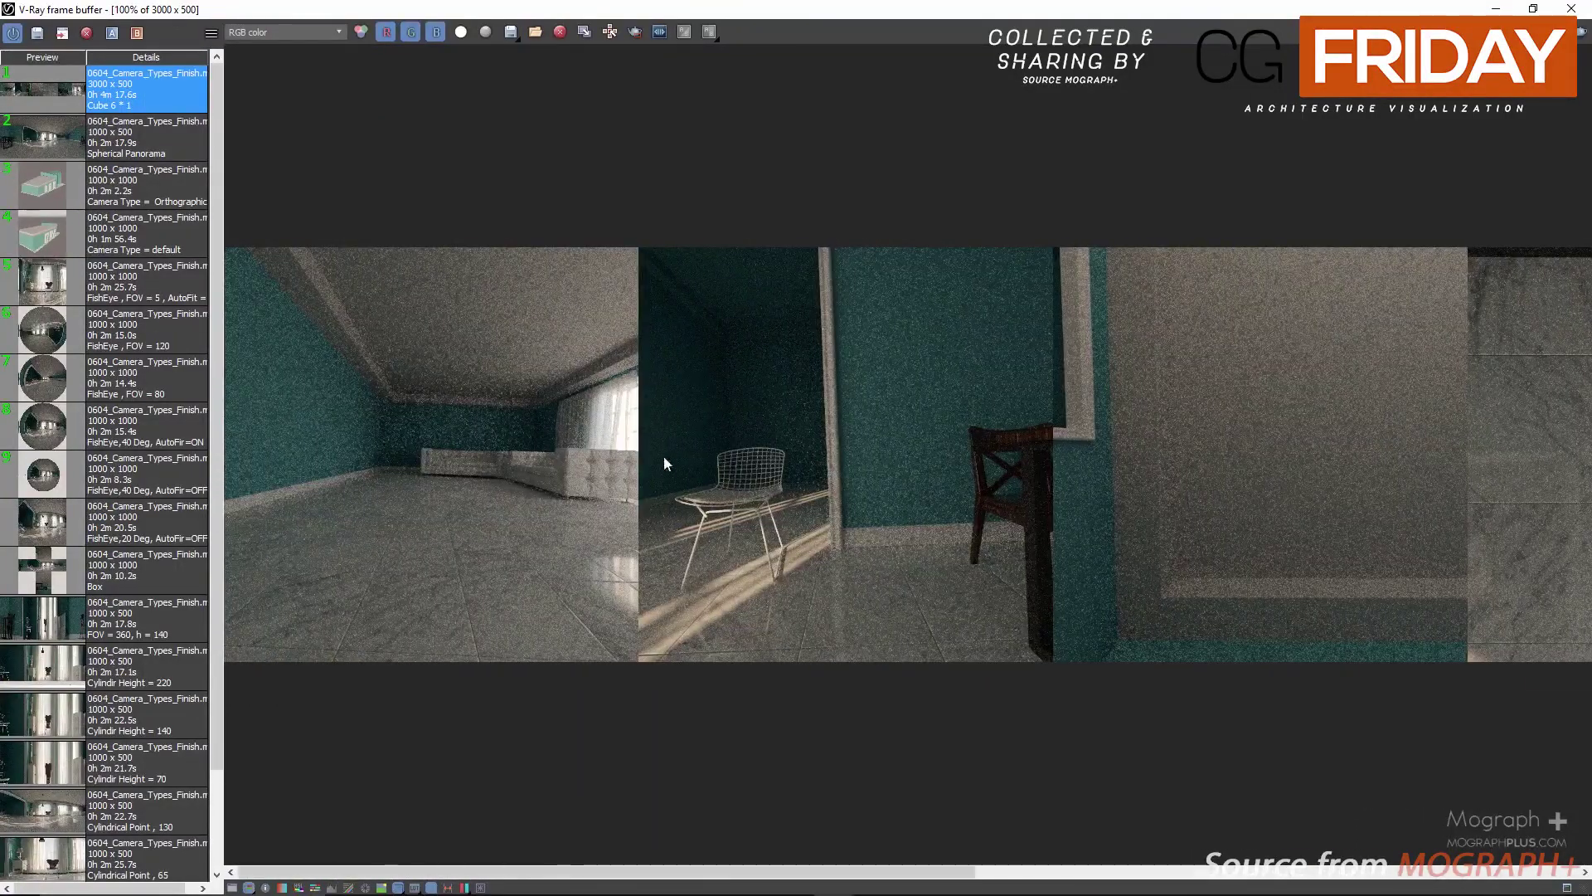
pyautogui.moveTo(796, 9); pyautogui.dragTo(797, 248)
pyautogui.doubleClick(796, 248)
pyautogui.scroll(-1, 953, 395)
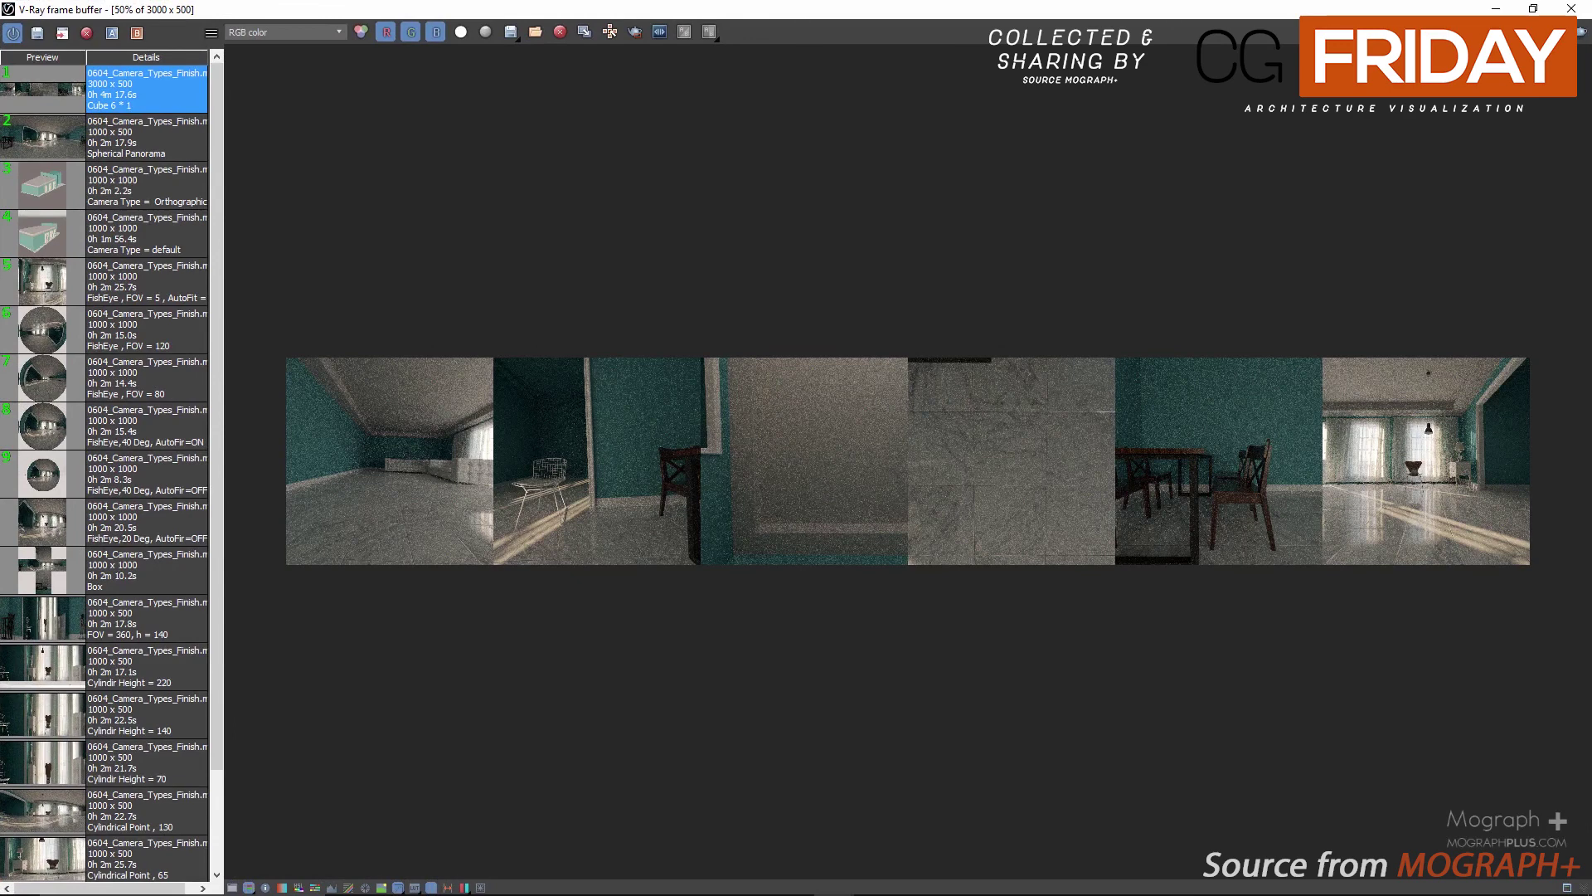